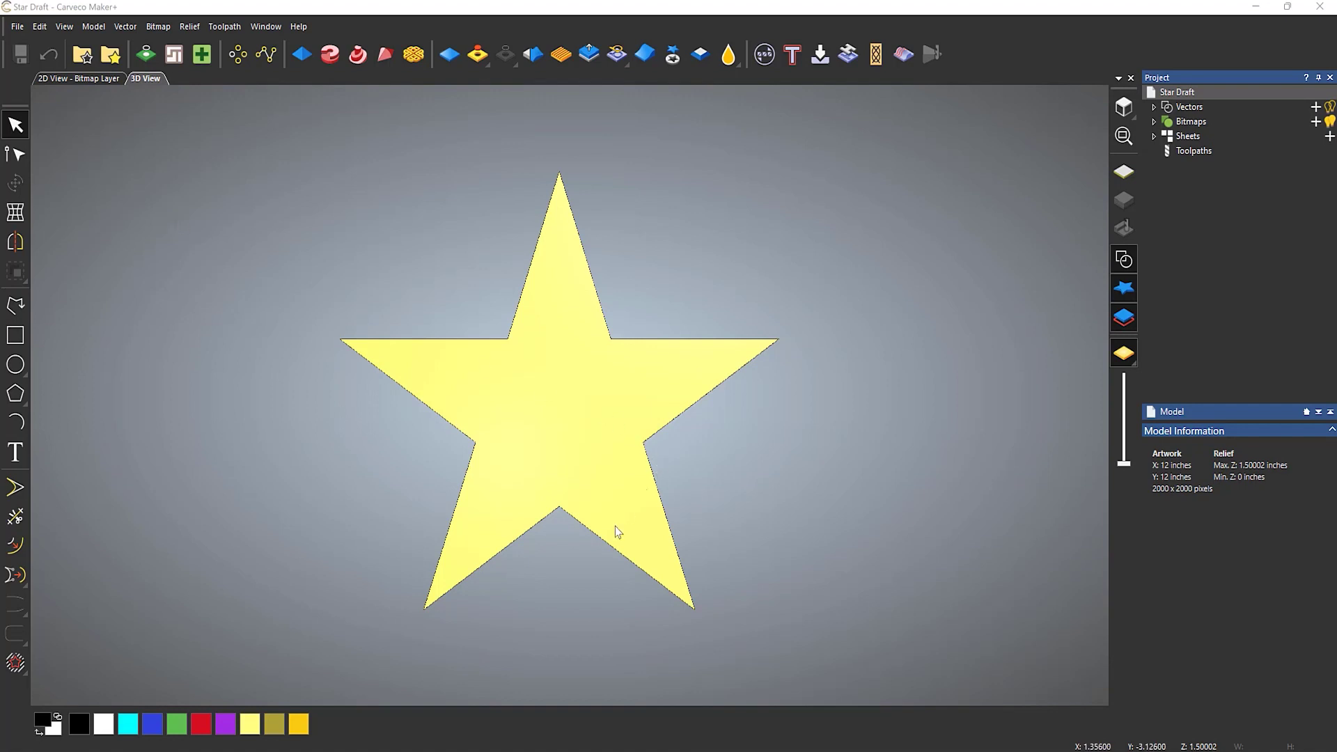
Tilt, zoom and pan the view to show the star's extruded sides.
left_click_drag(616, 531, 686, 364)
scroll(623, 416, "up", 3)
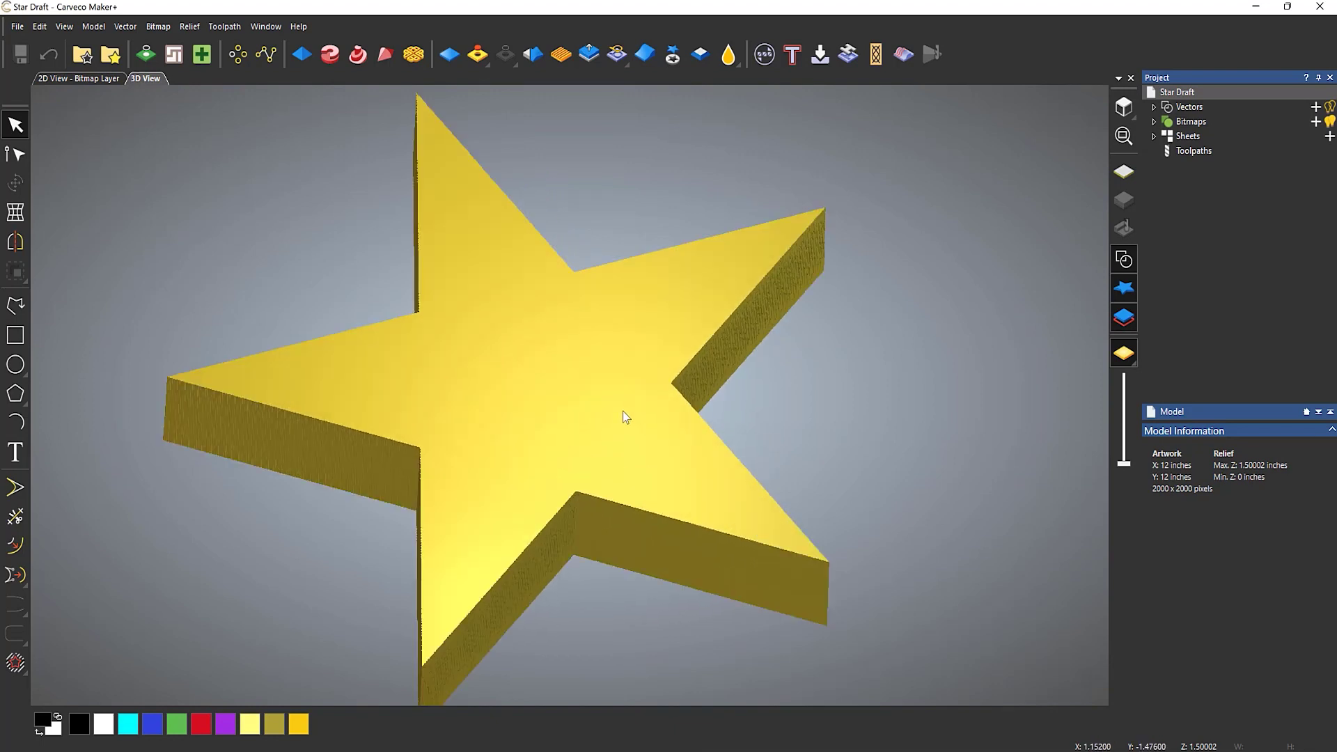
middle_click_drag(623, 413, 667, 353)
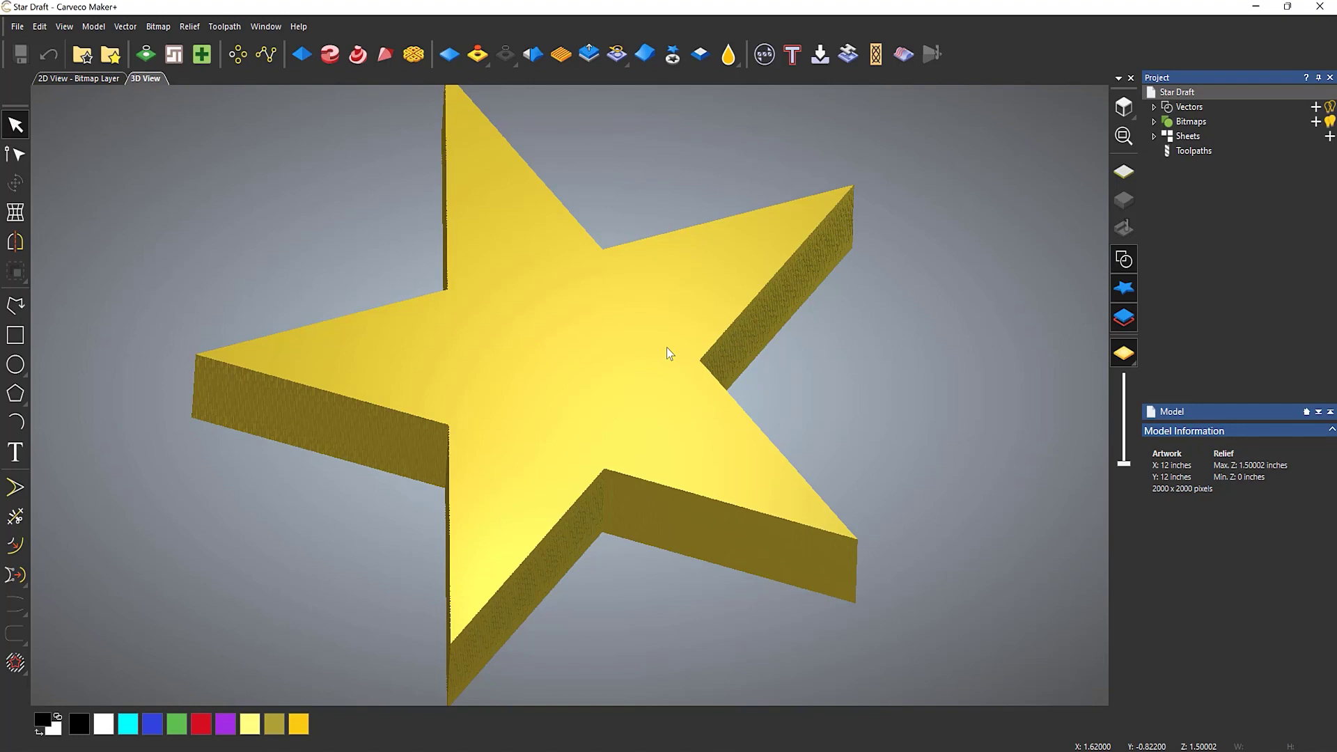
middle_click_drag(666, 353, 539, 360)
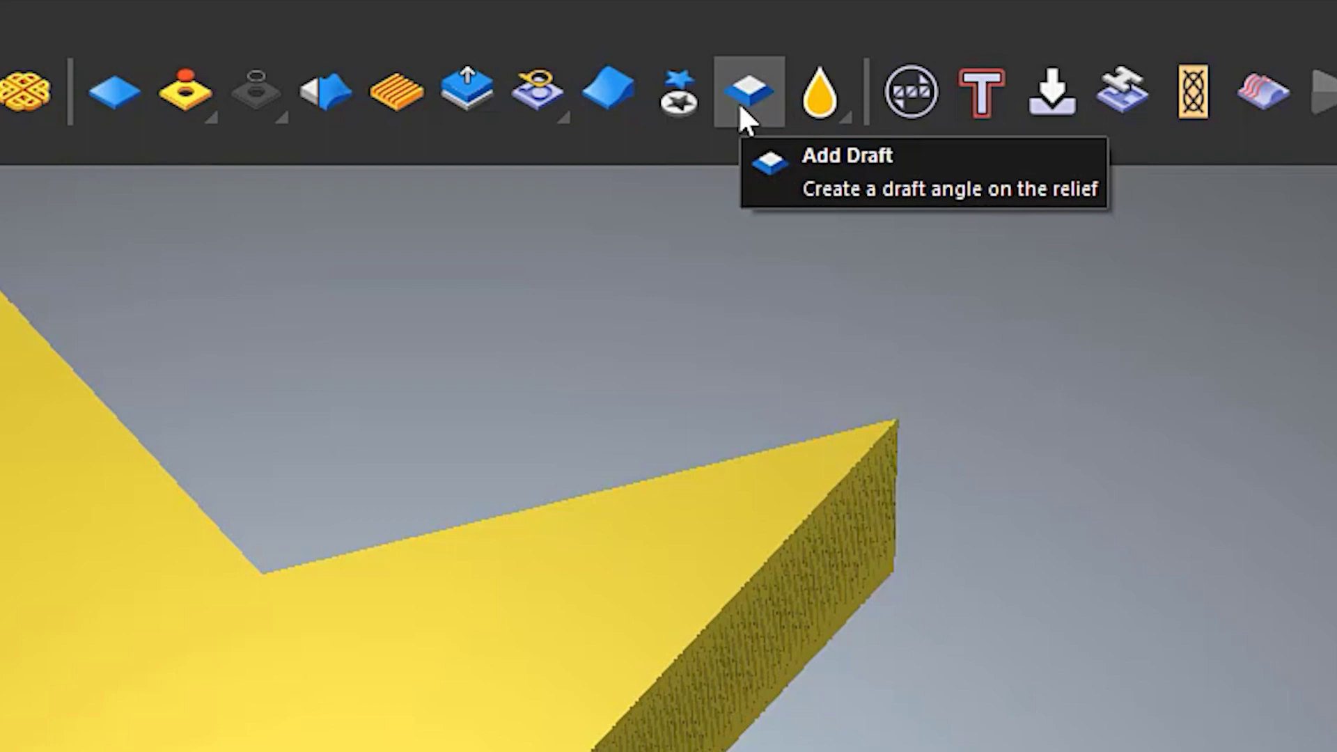
Apply a 20° add-material draft to the star, then undo and reapply it to compare walls.
left_click(739, 106)
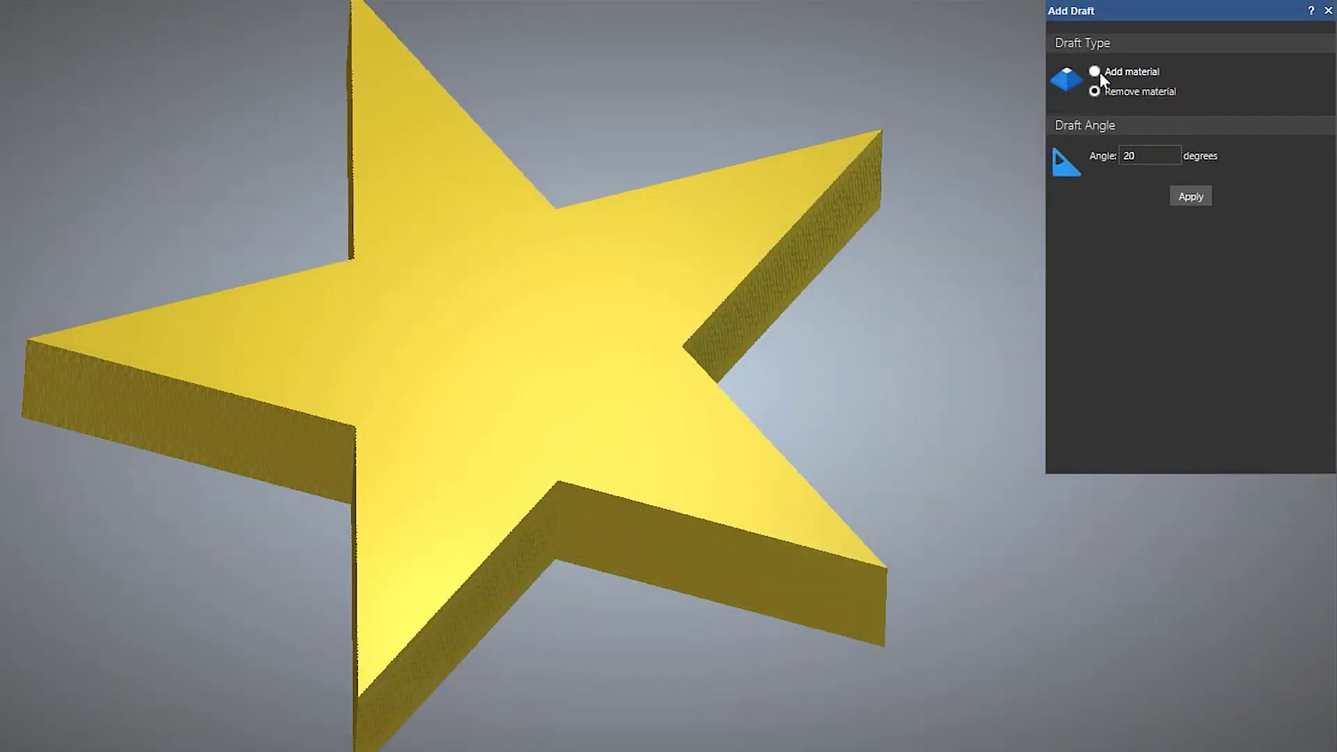
left_click(924, 143)
left_click(1137, 155)
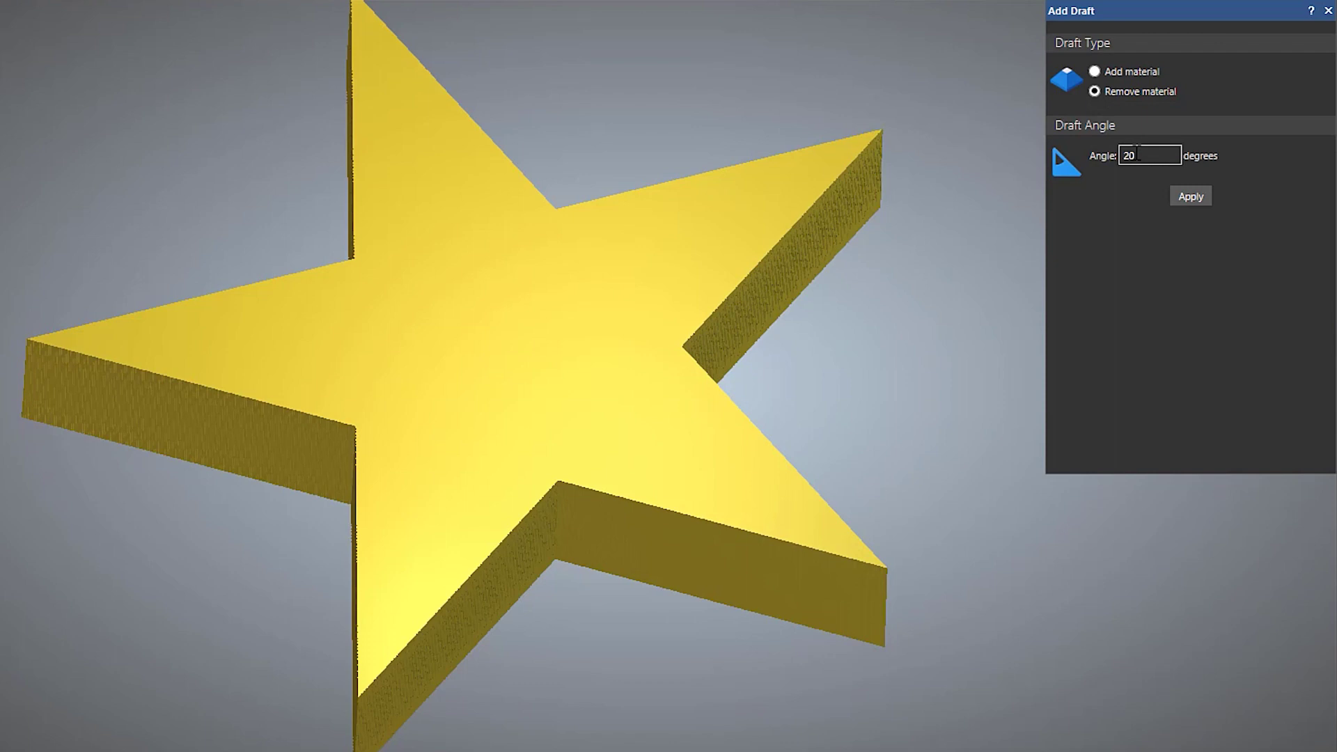
left_click(1094, 71)
left_click_drag(1152, 154, 1034, 152)
left_click(1189, 198)
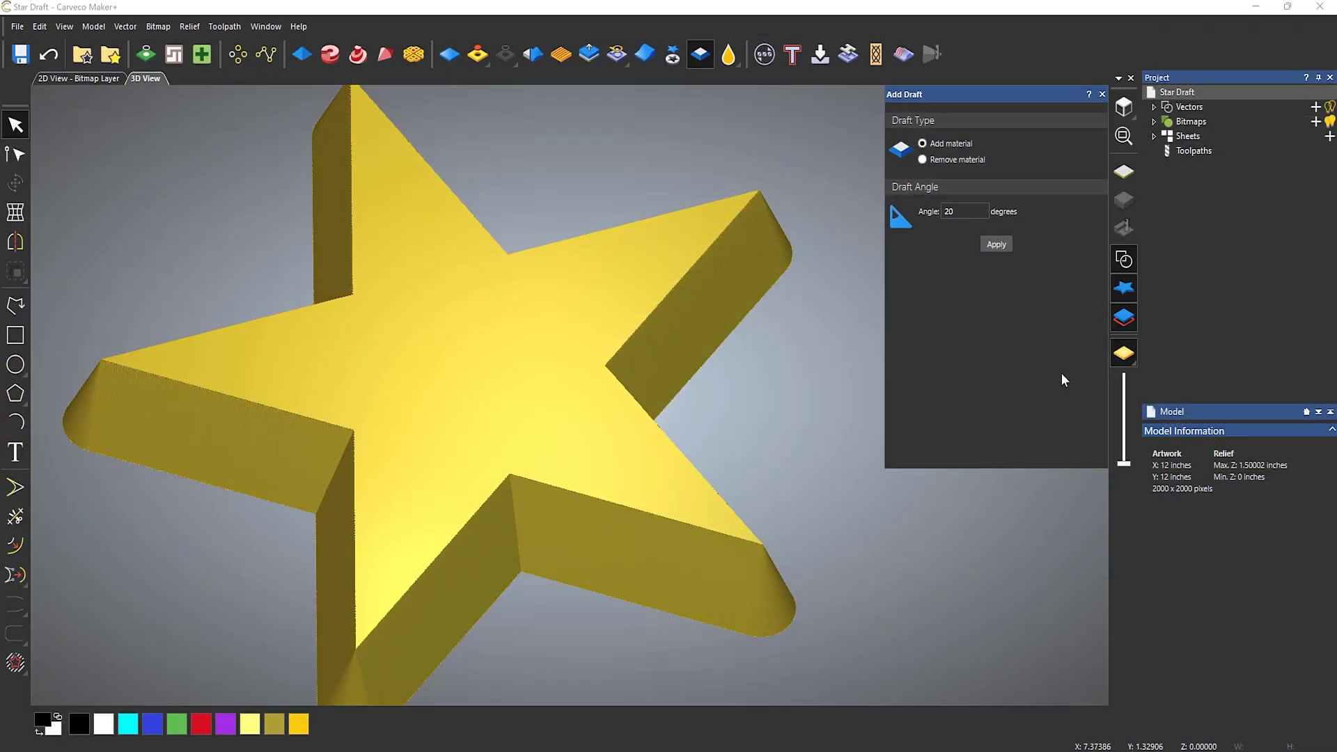
left_click(49, 54)
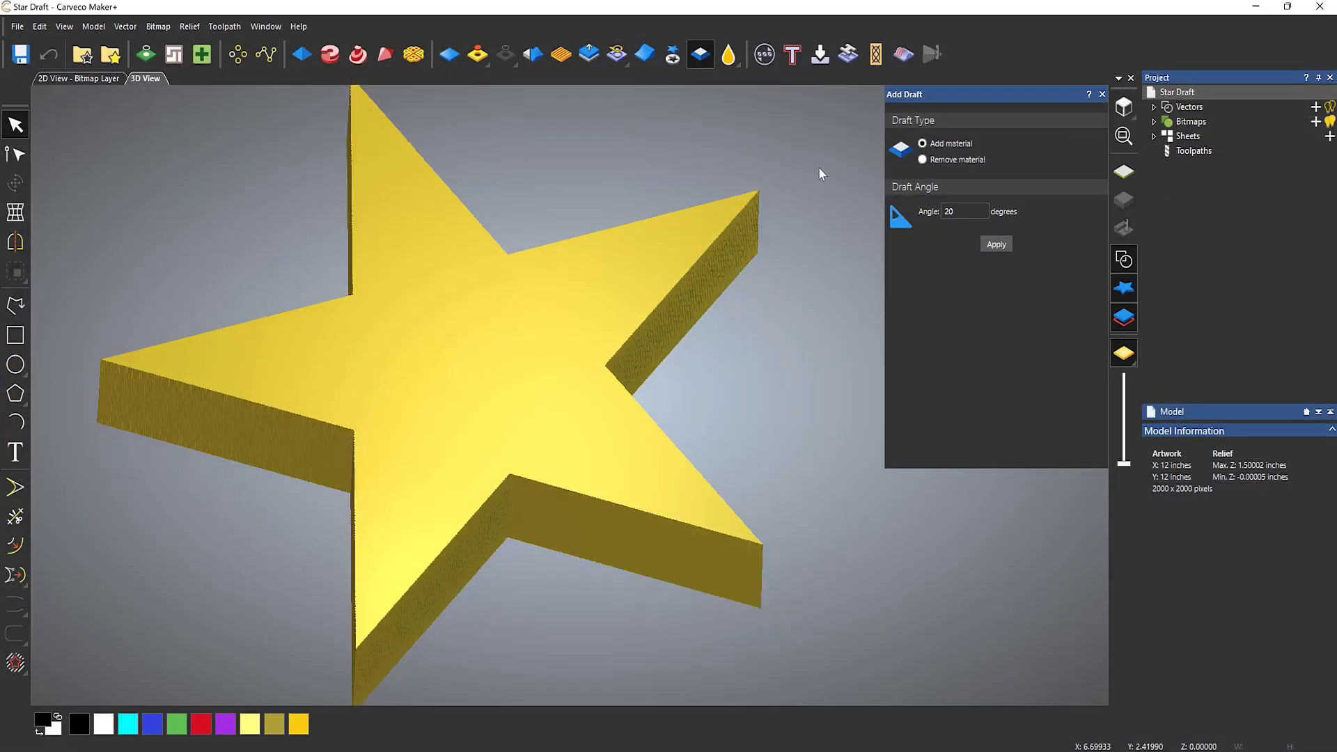
left_click(994, 246)
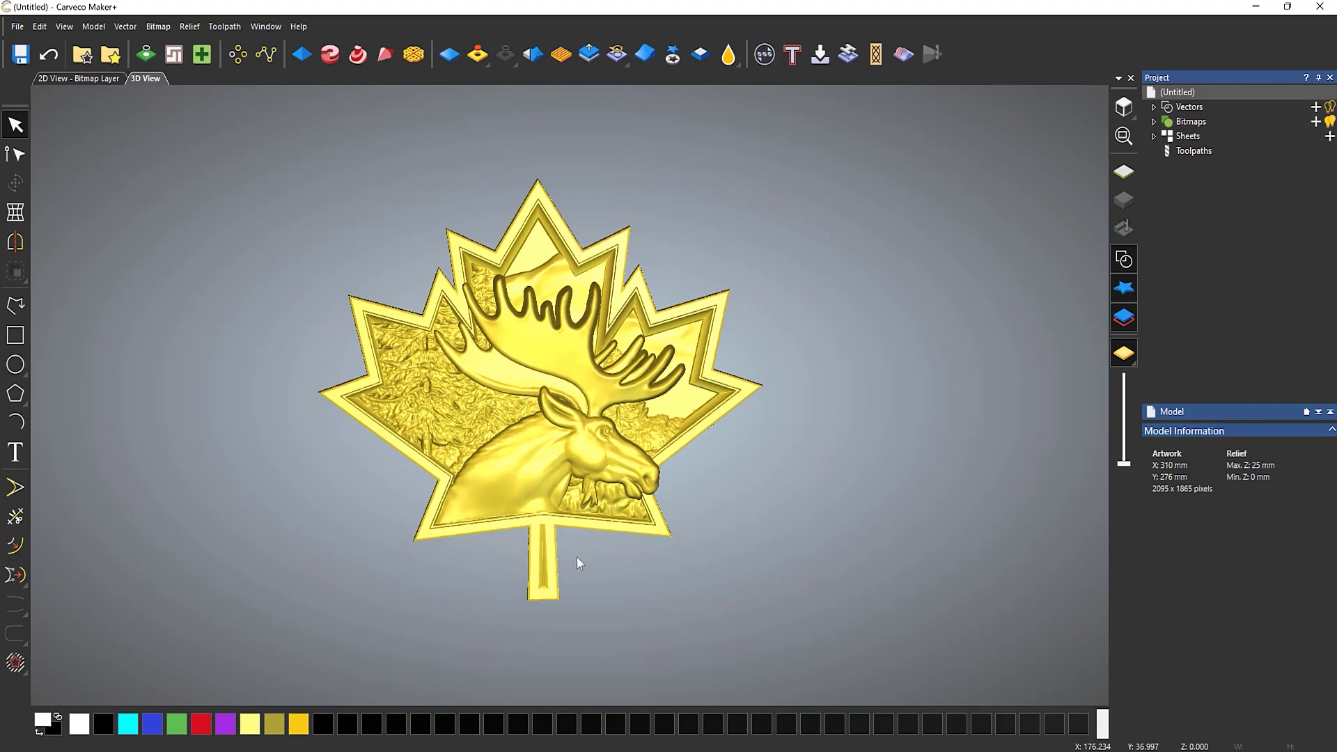
Tilt the moose relief into perspective and apply a 20° draft, replacing the 10° value.
left_click_drag(591, 554, 678, 286)
scroll(566, 442, "up", 3)
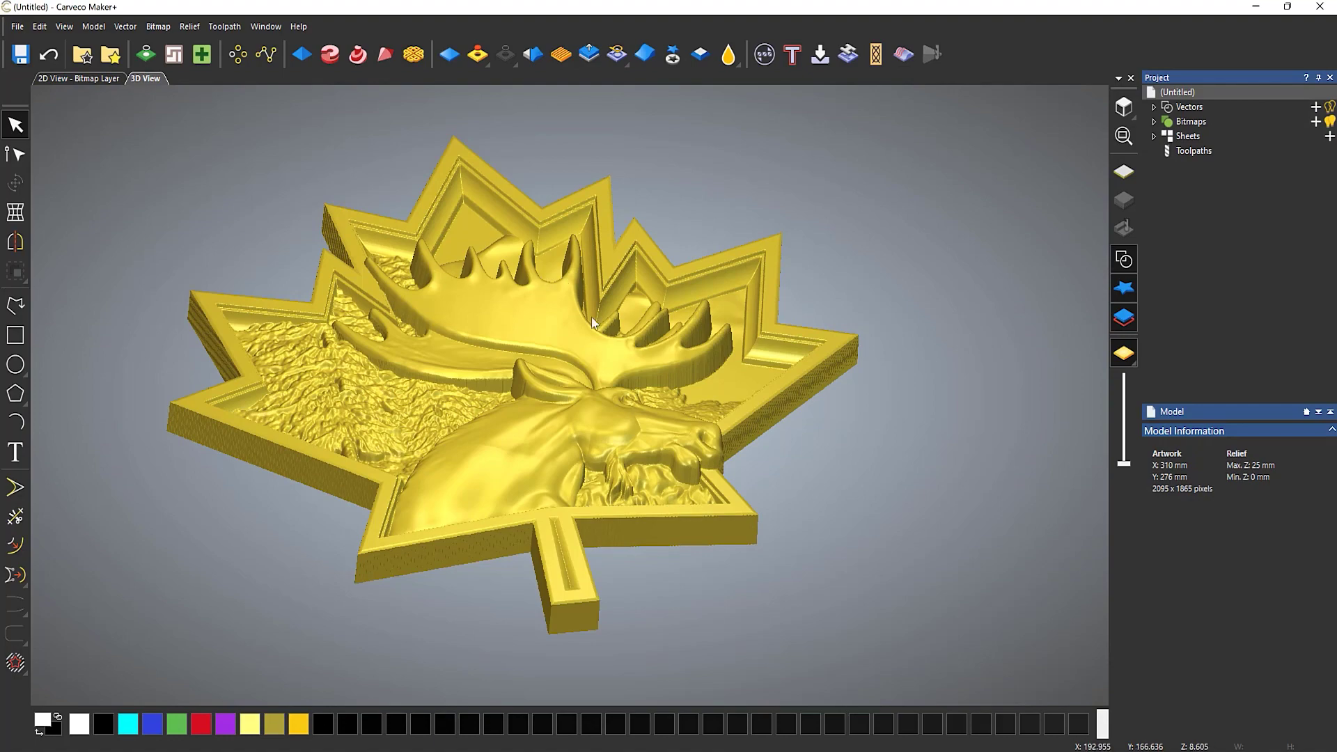
left_click_drag(641, 347, 727, 384)
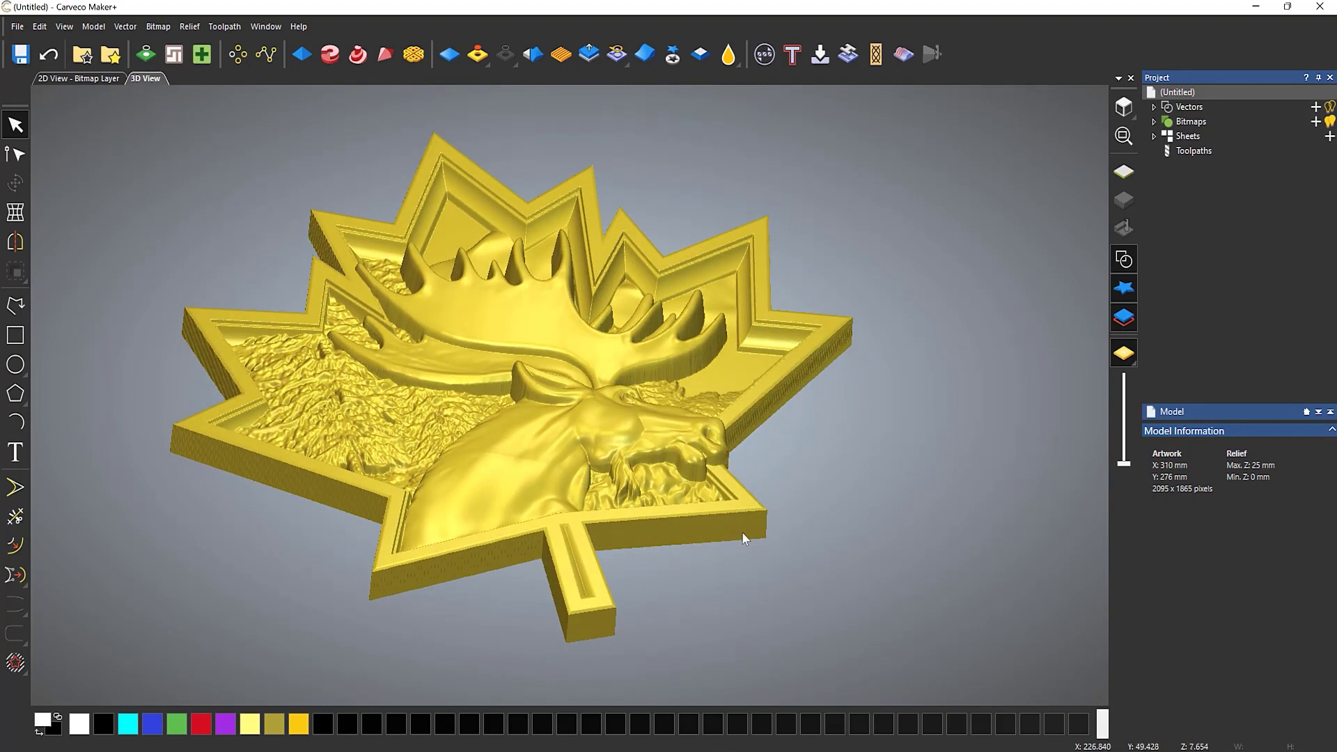
left_click(698, 63)
left_click(934, 207)
type("10")
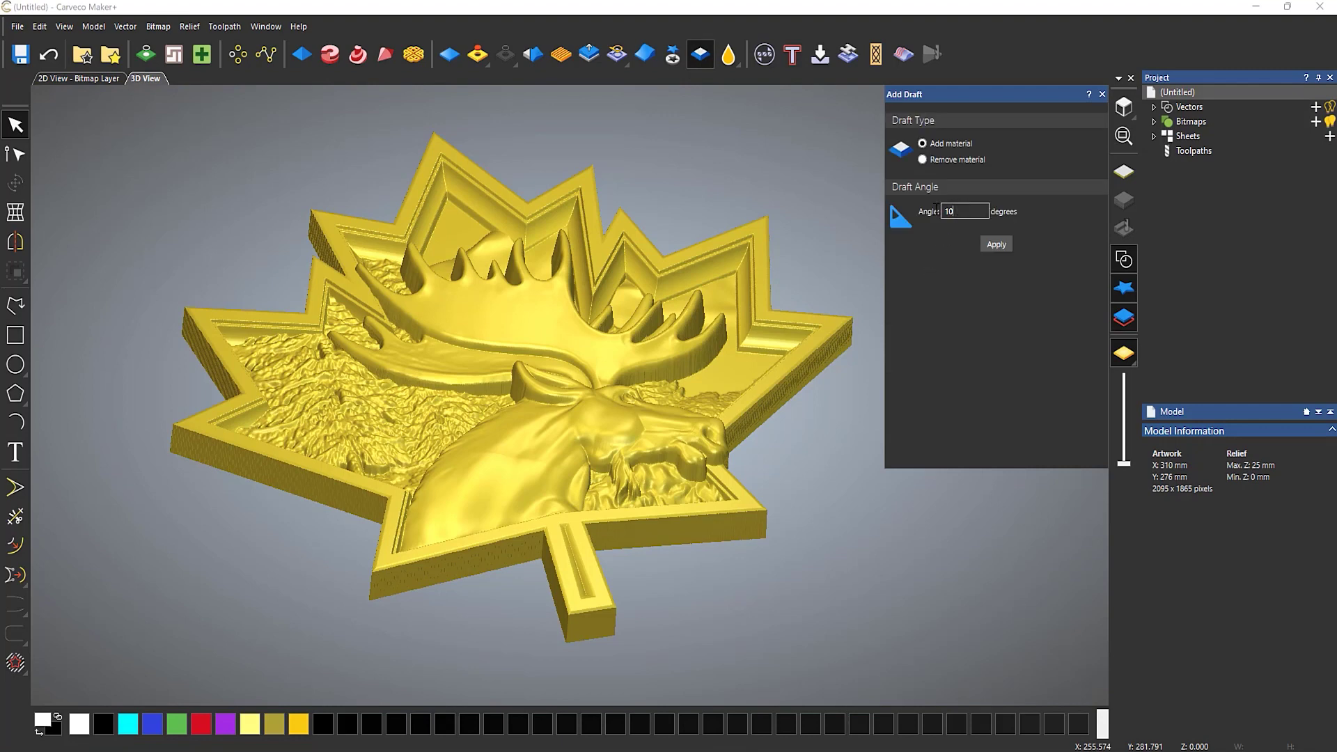
left_click_drag(951, 211, 877, 209)
type("20")
left_click(996, 244)
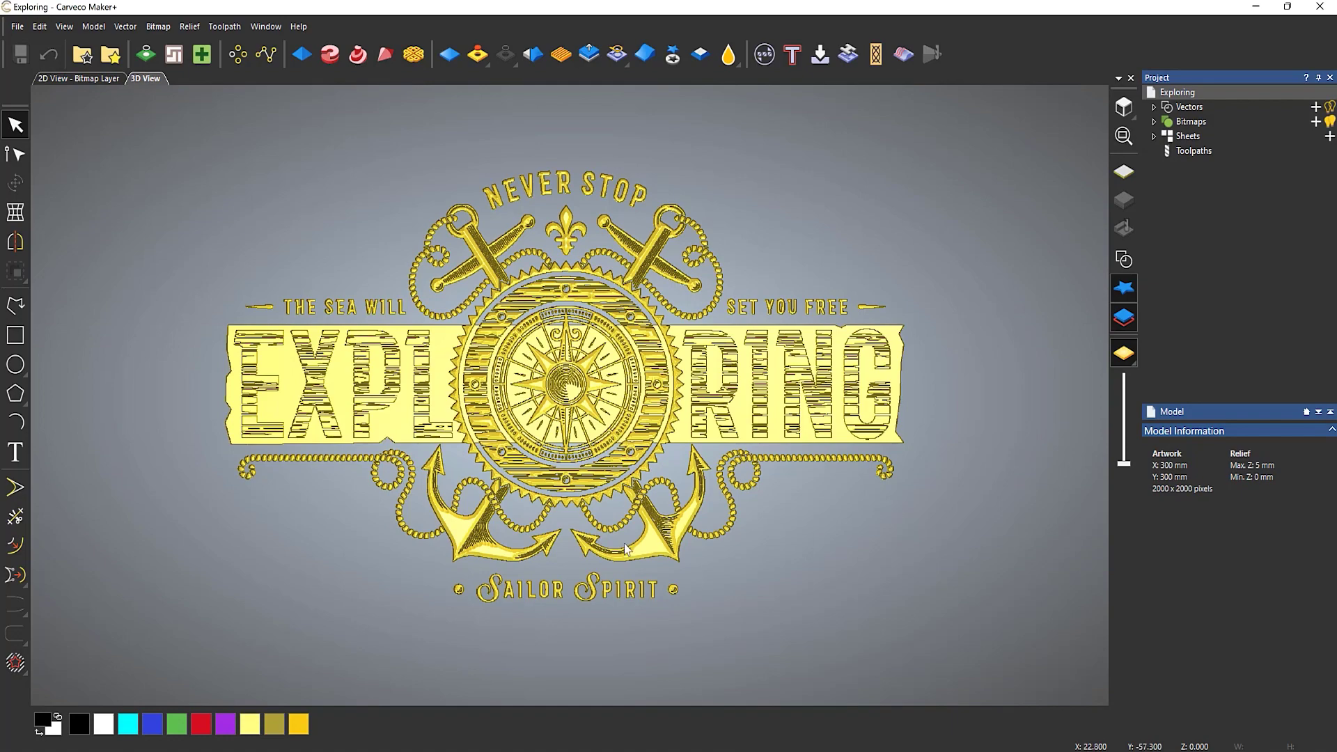
Tilt the Exploring relief into view, apply a trial 10° draft, then undo it.
left_click_drag(870, 487, 747, 383)
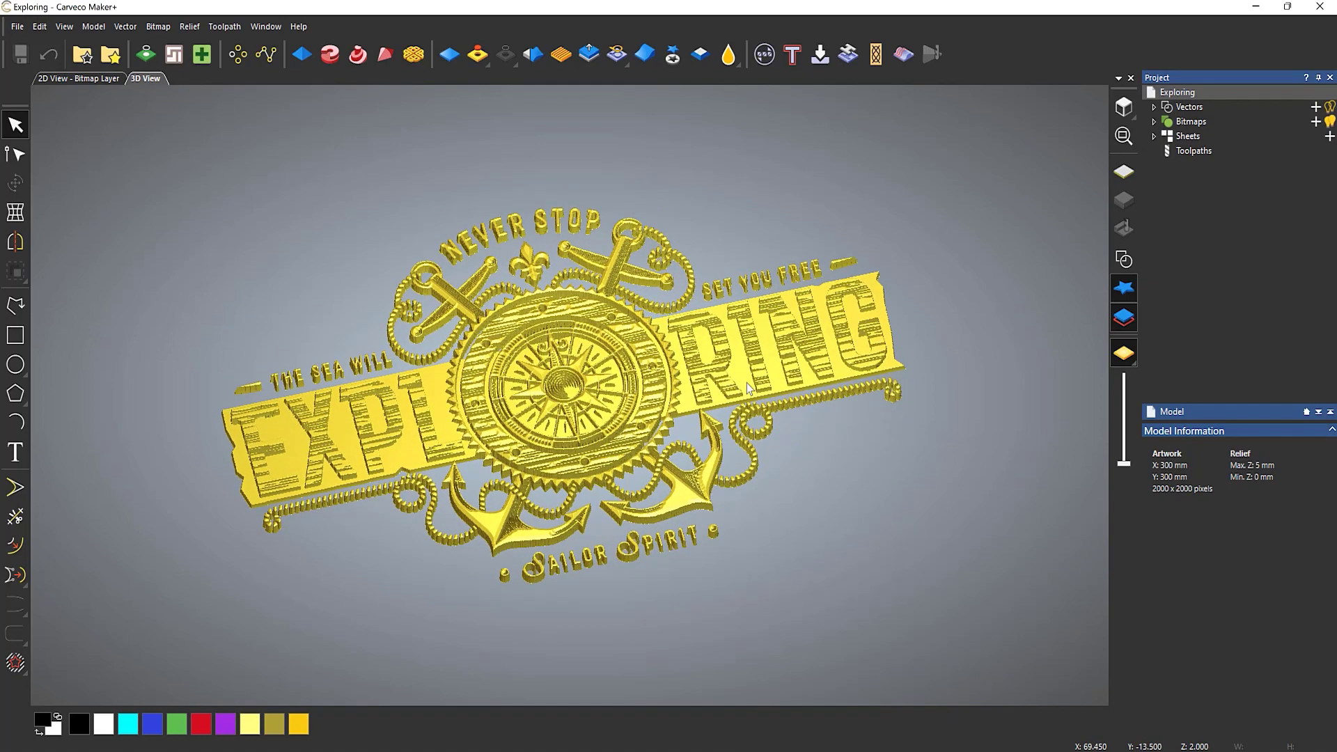
scroll(646, 423, "up", 3)
middle_click_drag(648, 423, 671, 450)
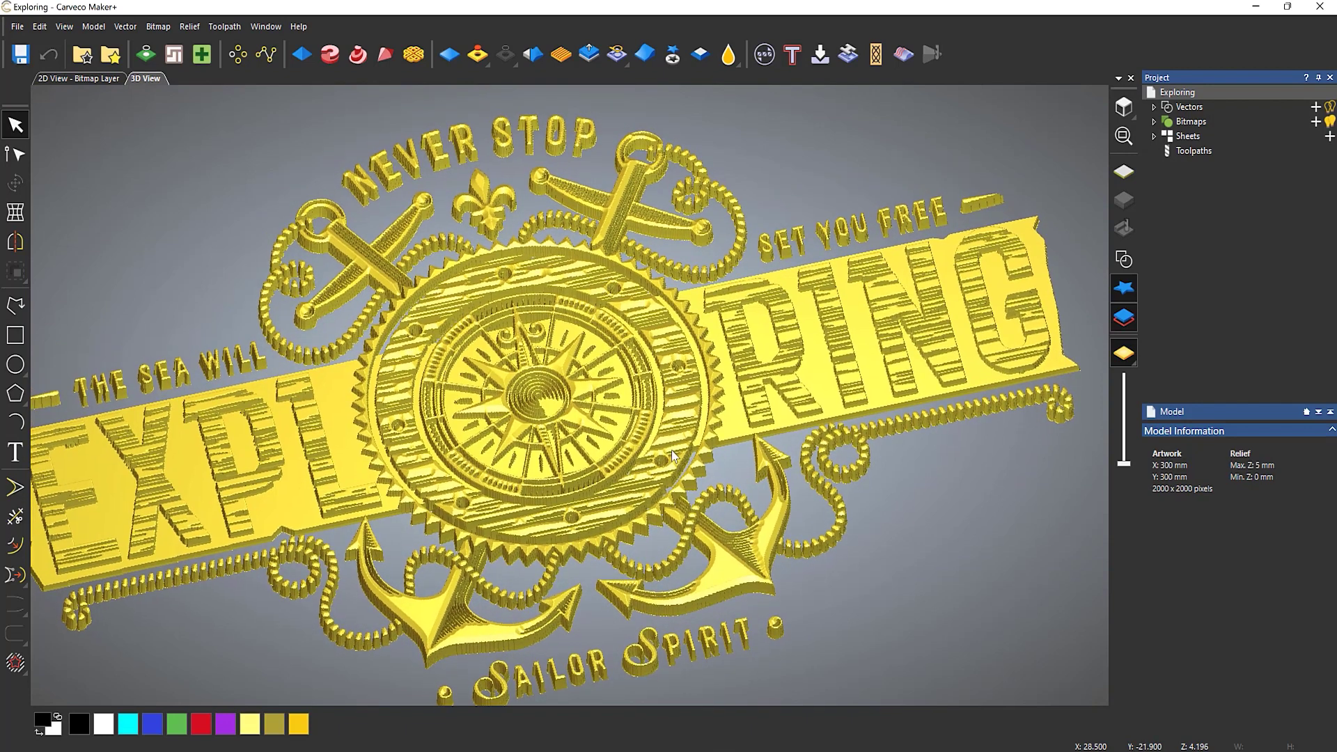
left_click(697, 68)
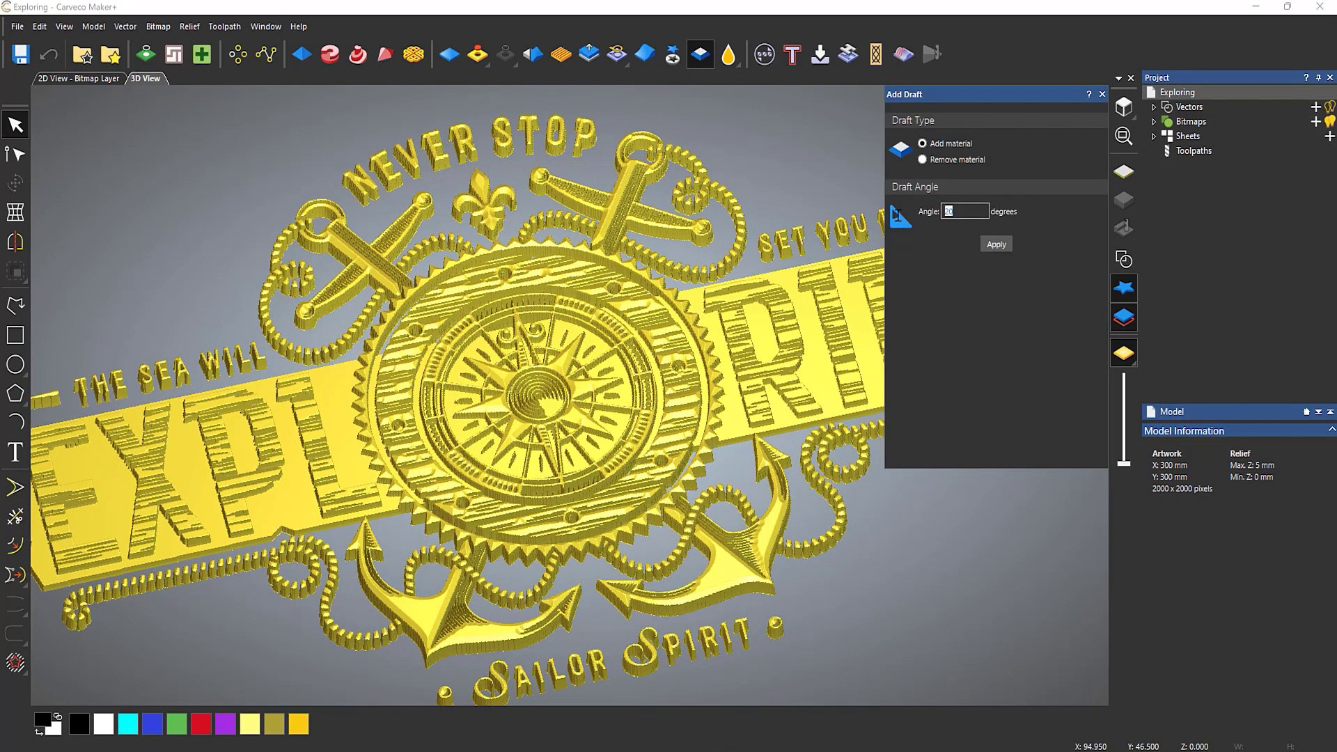
type("10")
left_click(1007, 247)
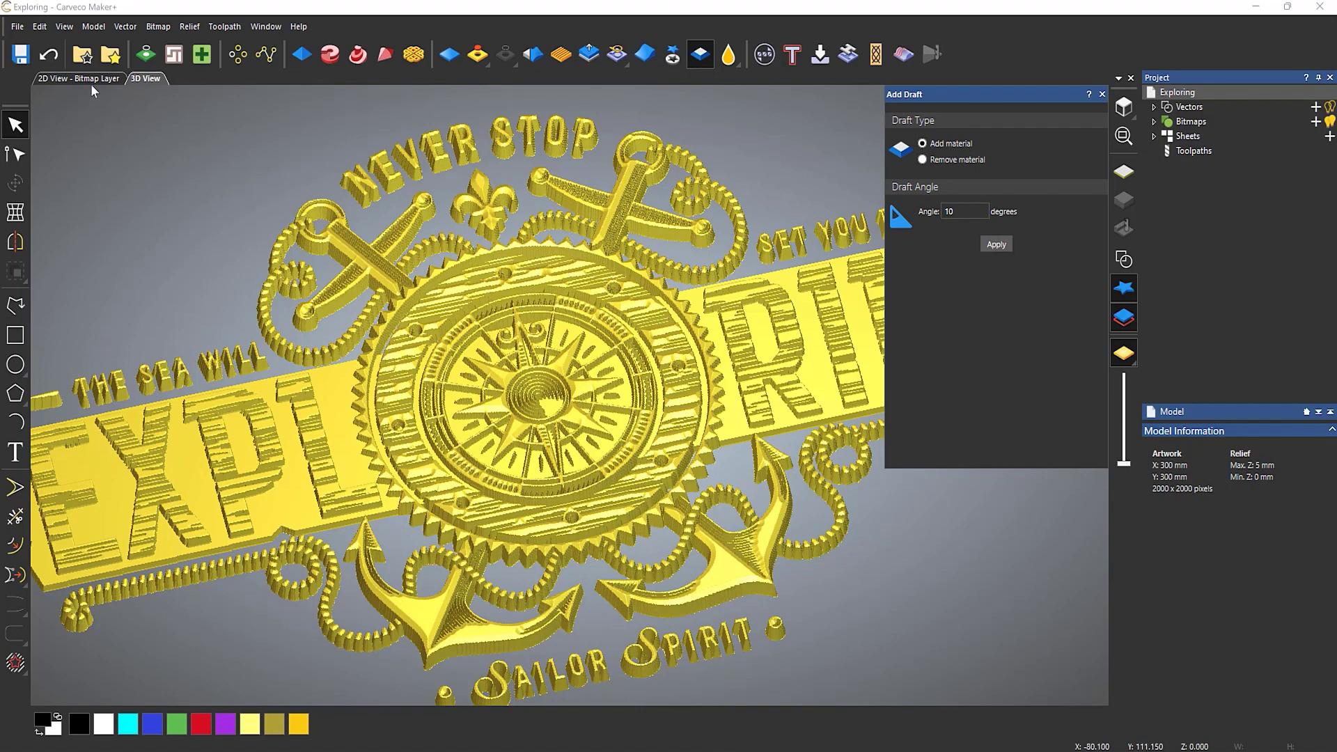
key("ctrl+z")
Change the draft angle to 20 and apply it to the Exploring relief.
double_click(949, 211)
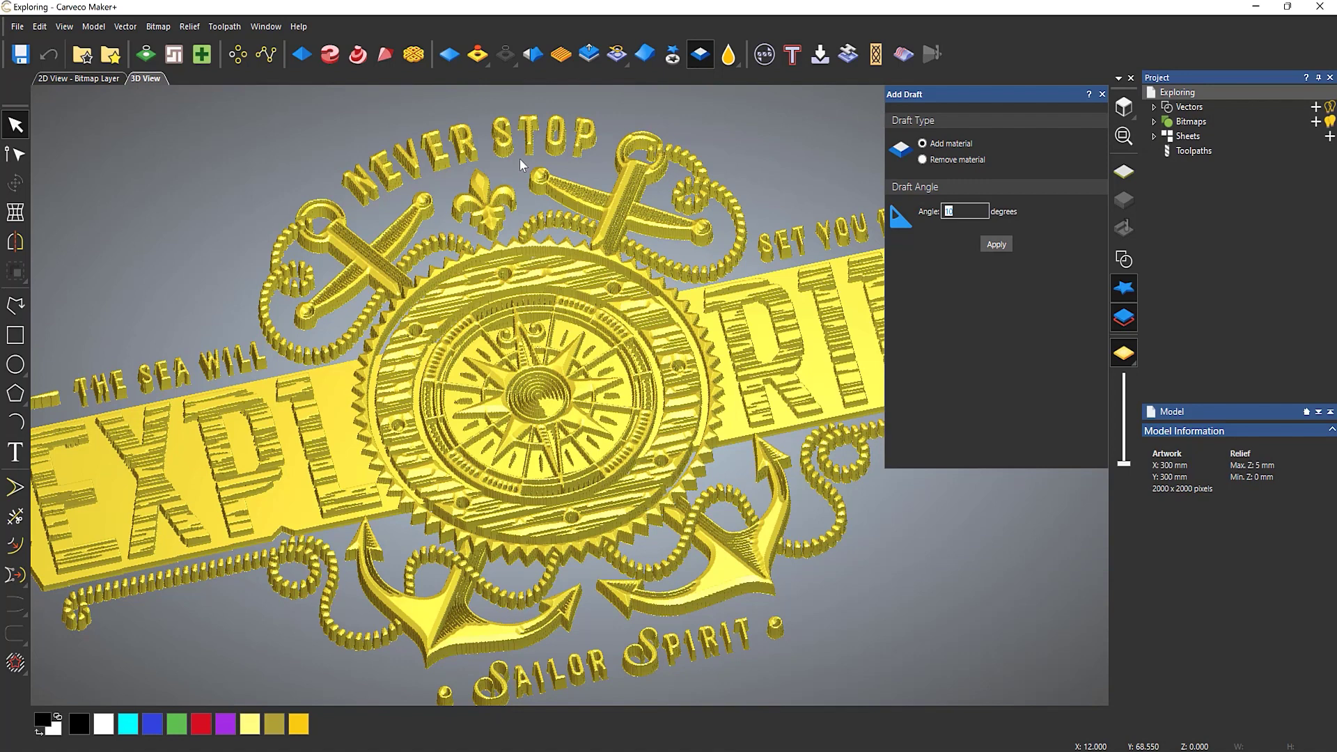
type("20")
left_click(1008, 241)
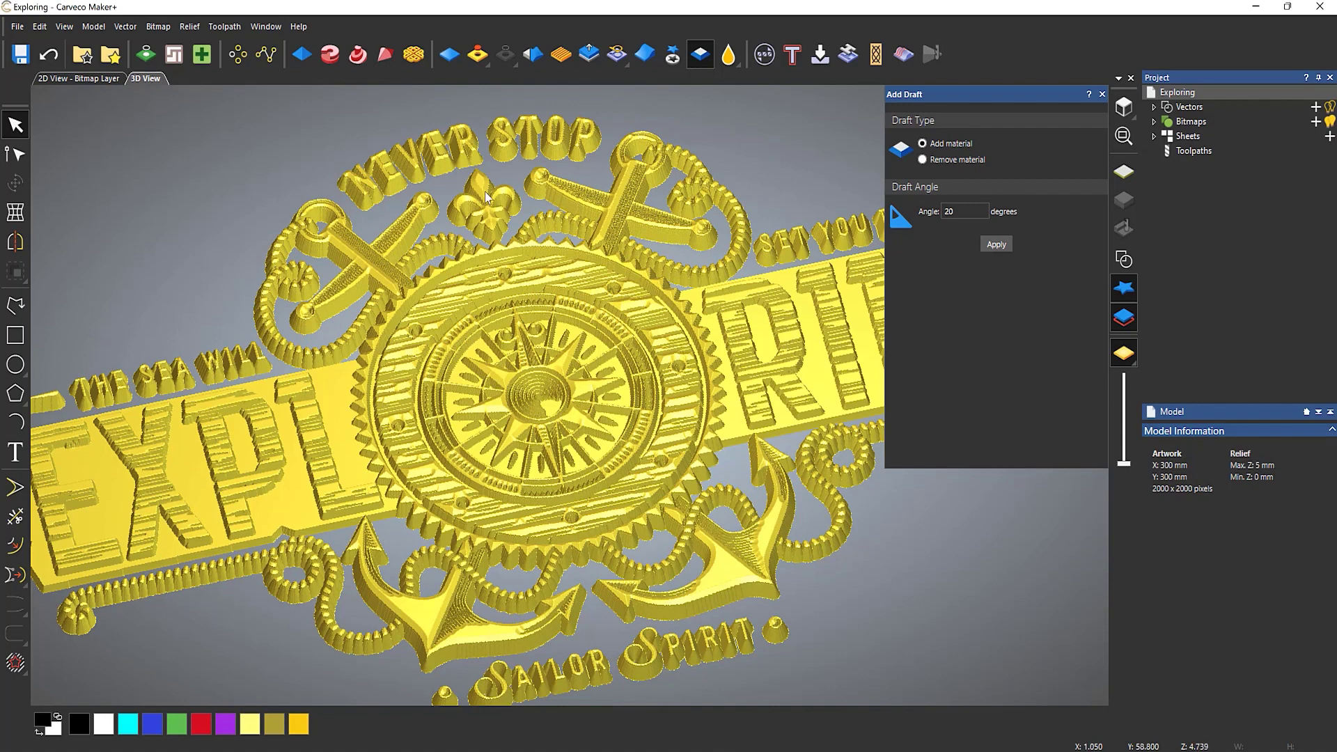
Undo the 20° draft, select the design's outline vector, and hide clipart and vectors in 3D.
left_click(48, 55)
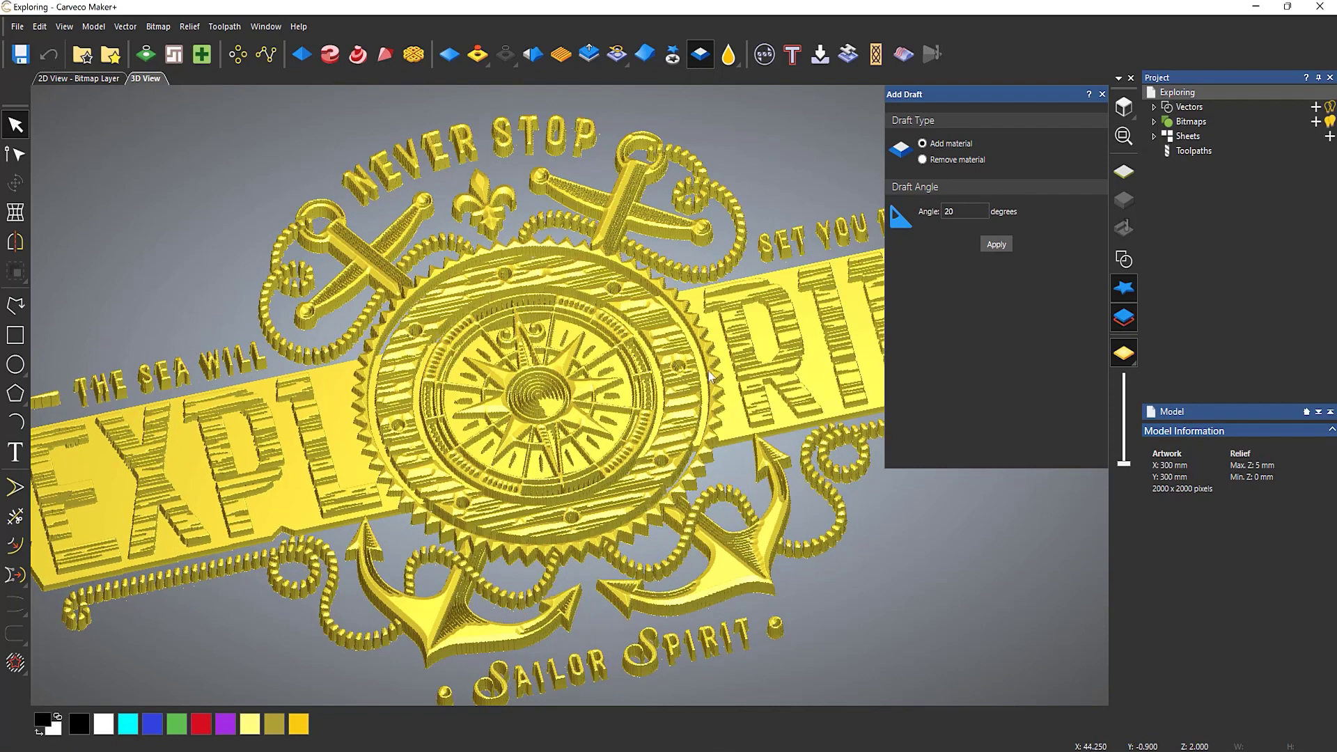
left_click(1121, 265)
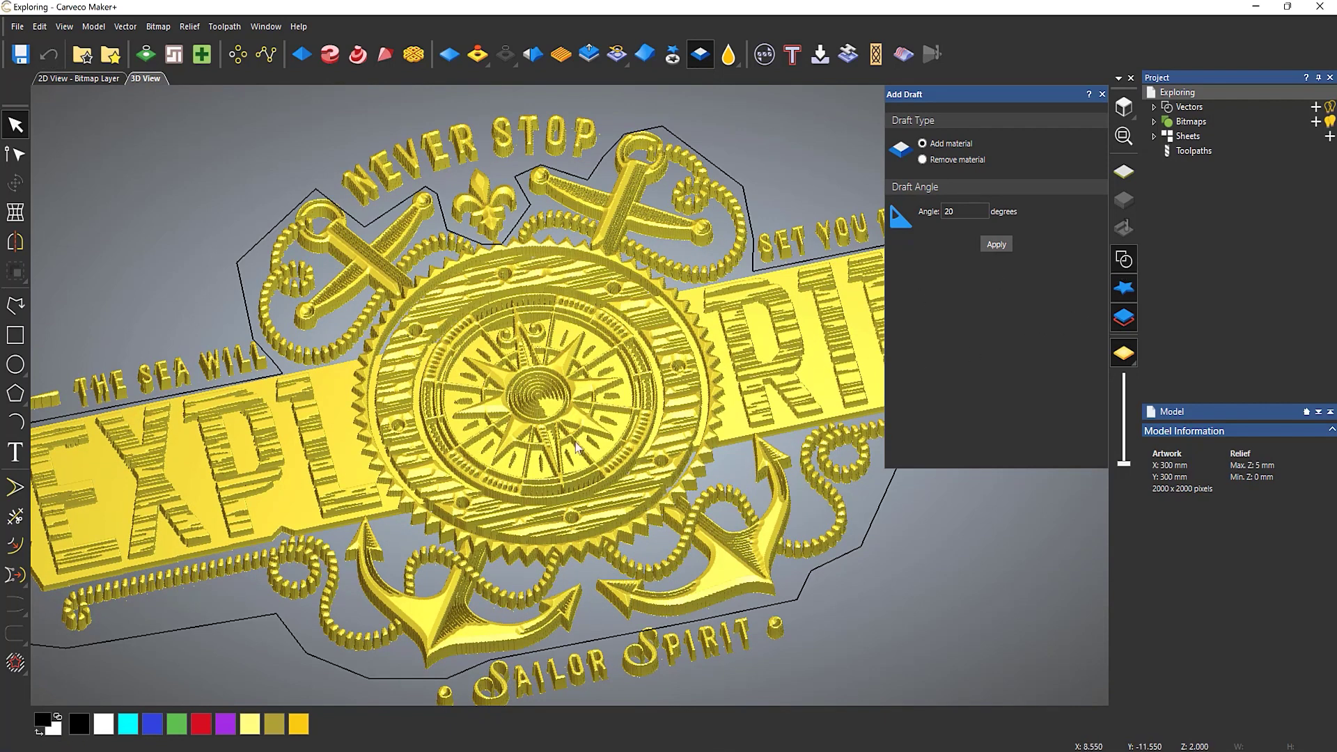
left_click(461, 239)
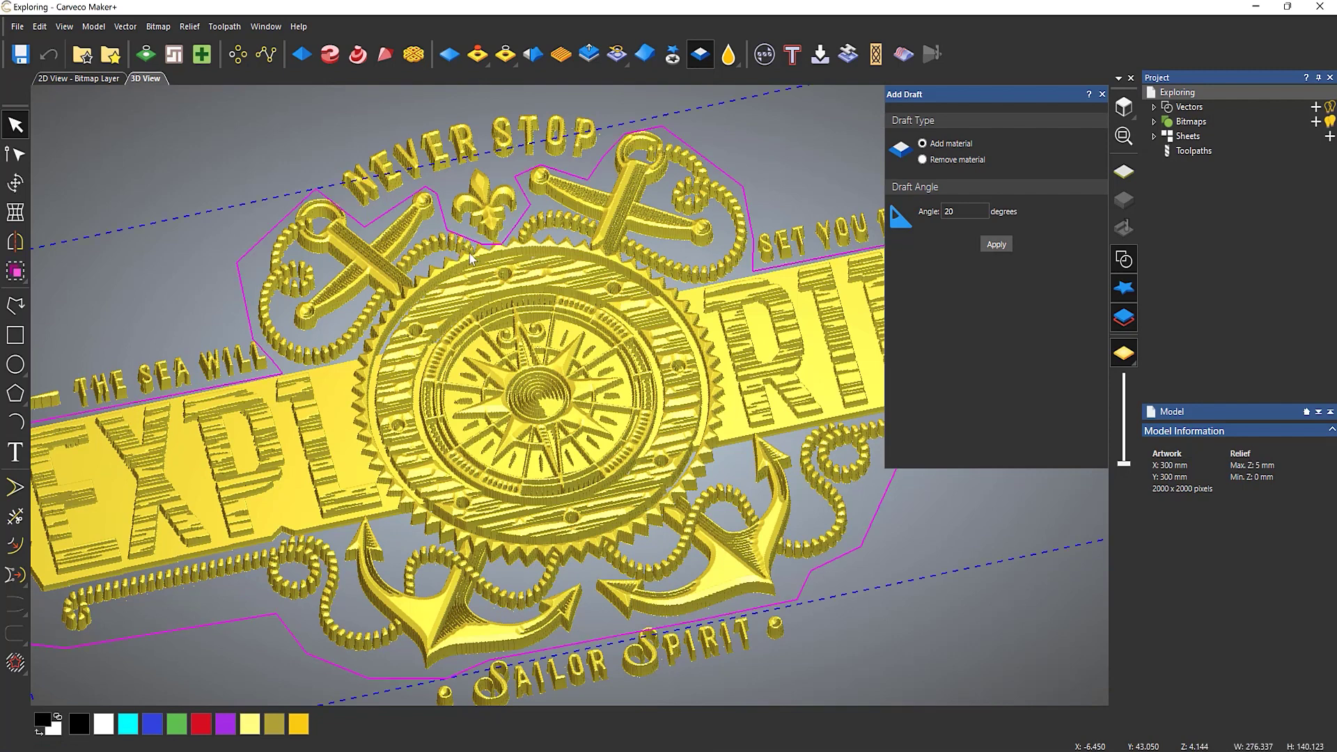
left_click(670, 56)
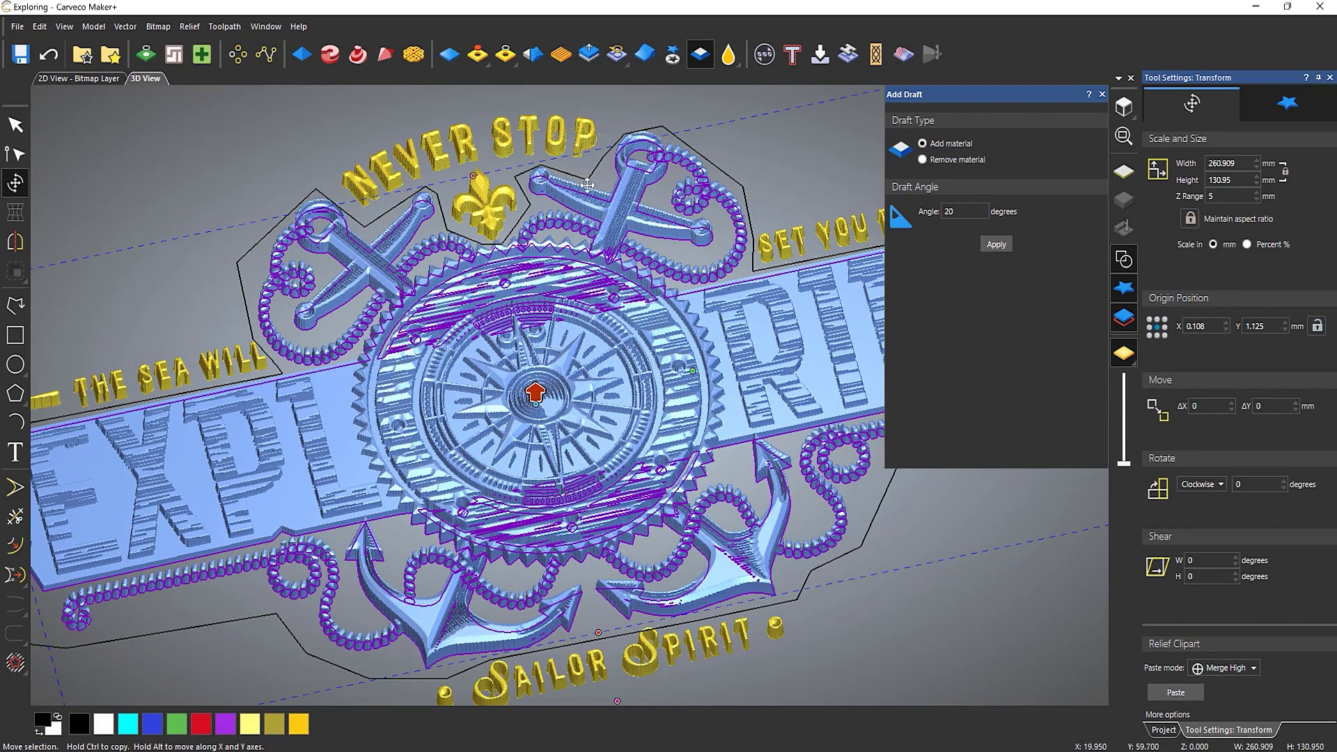
left_click(1124, 288)
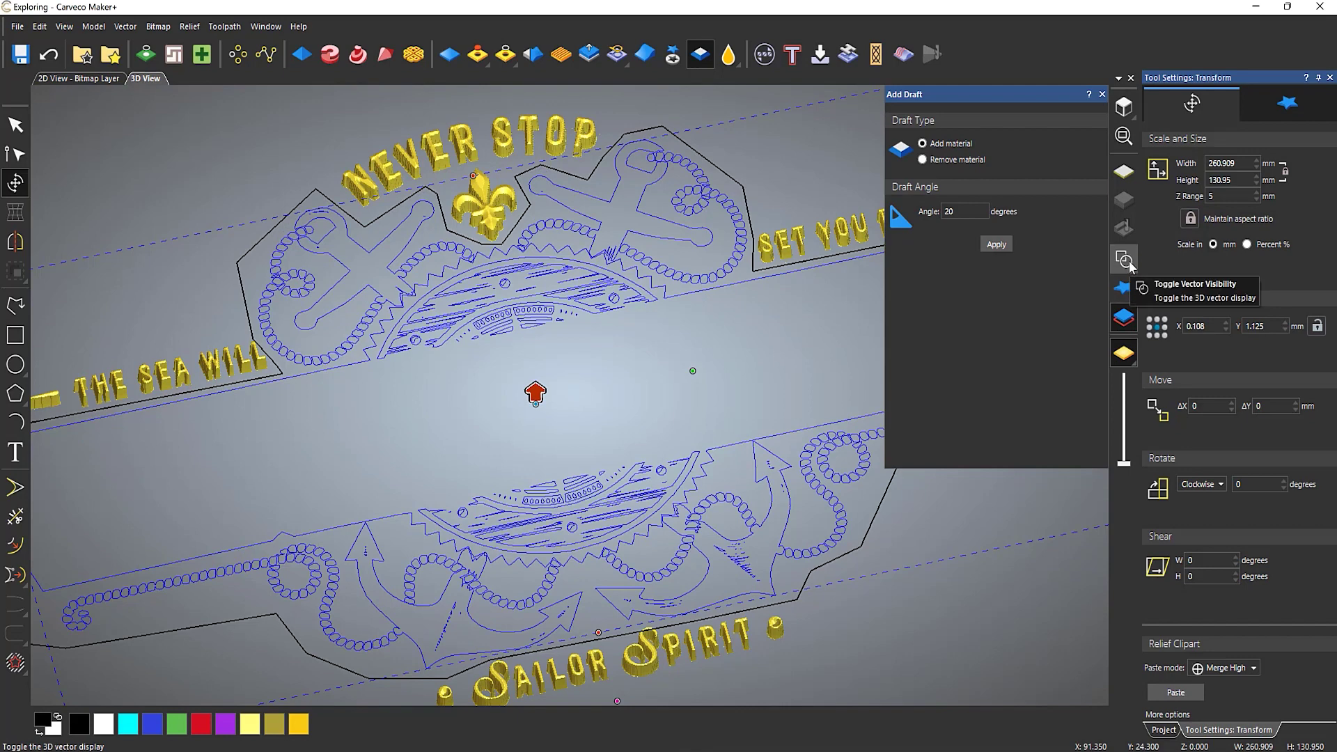
left_click(1124, 261)
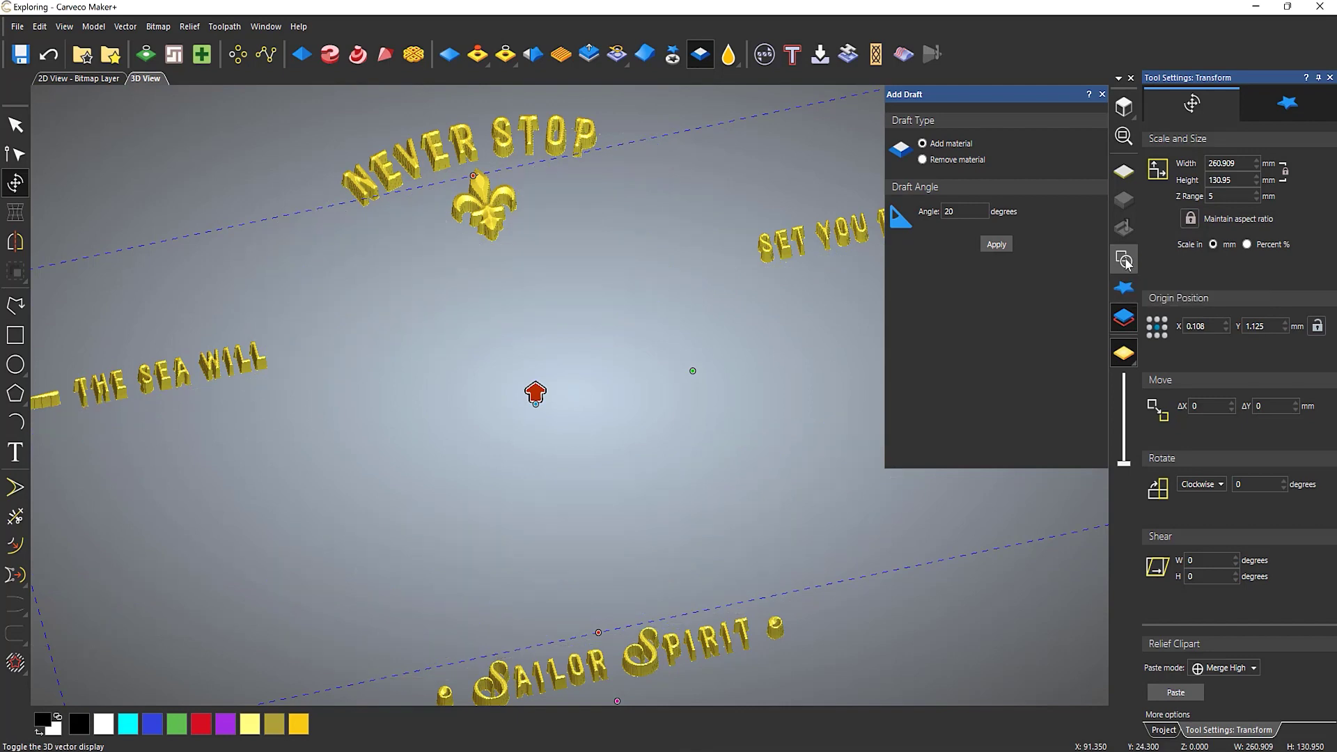
left_click(790, 441)
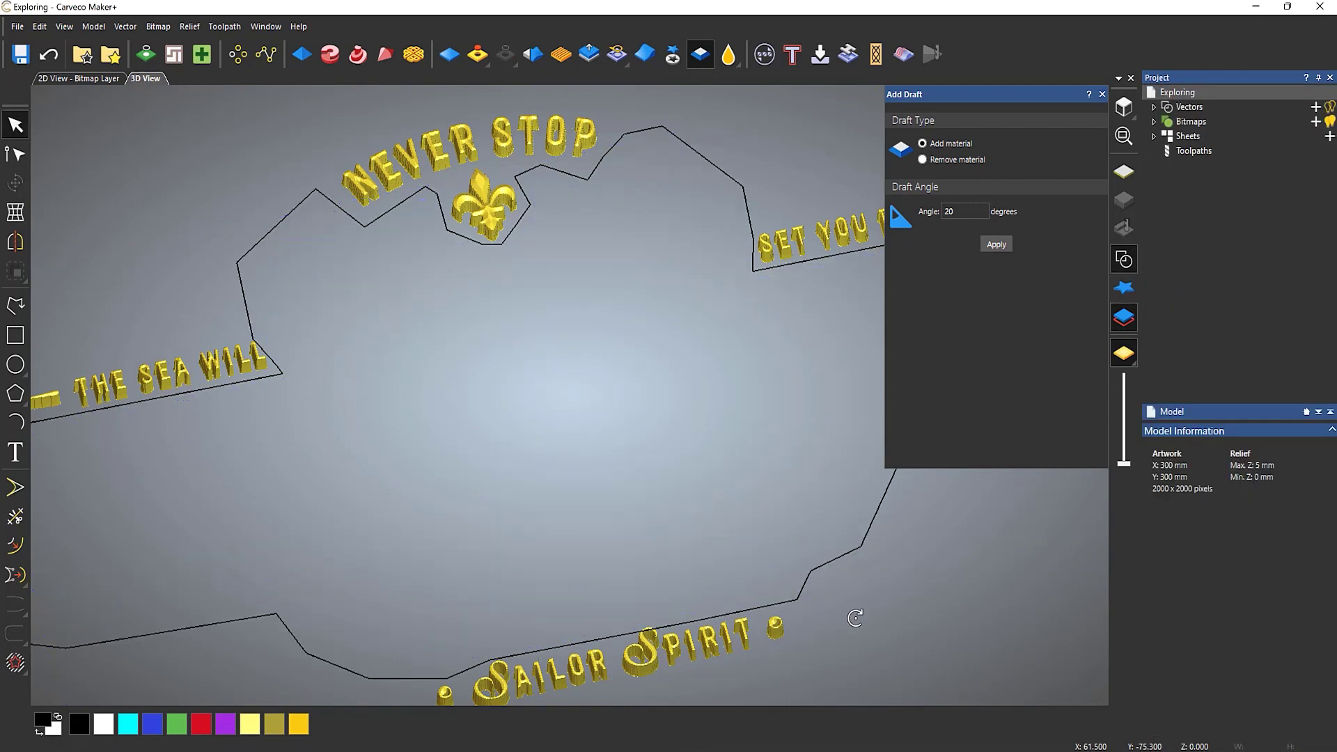
left_click(1124, 259)
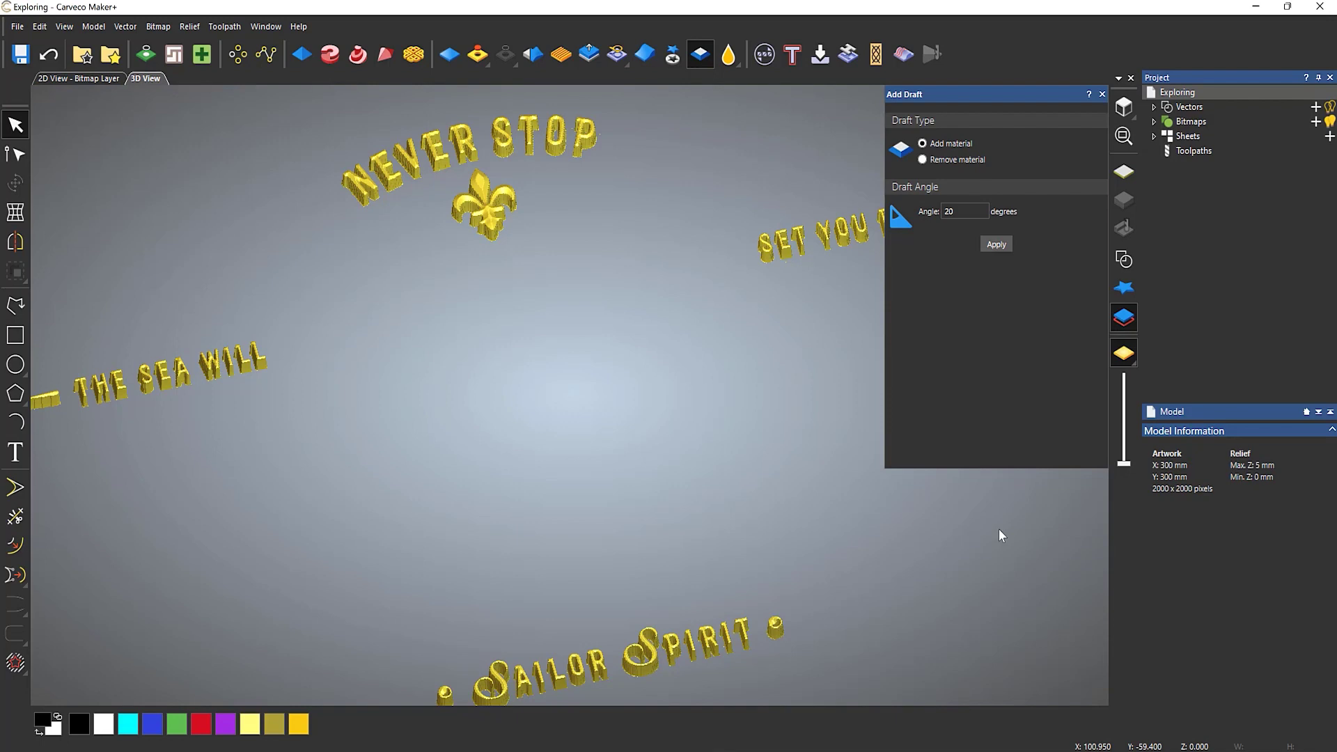
Reapply the 20° added-material draft, then merge the compass and anchor clipart into the main relief.
scroll(744, 436, "down", 2)
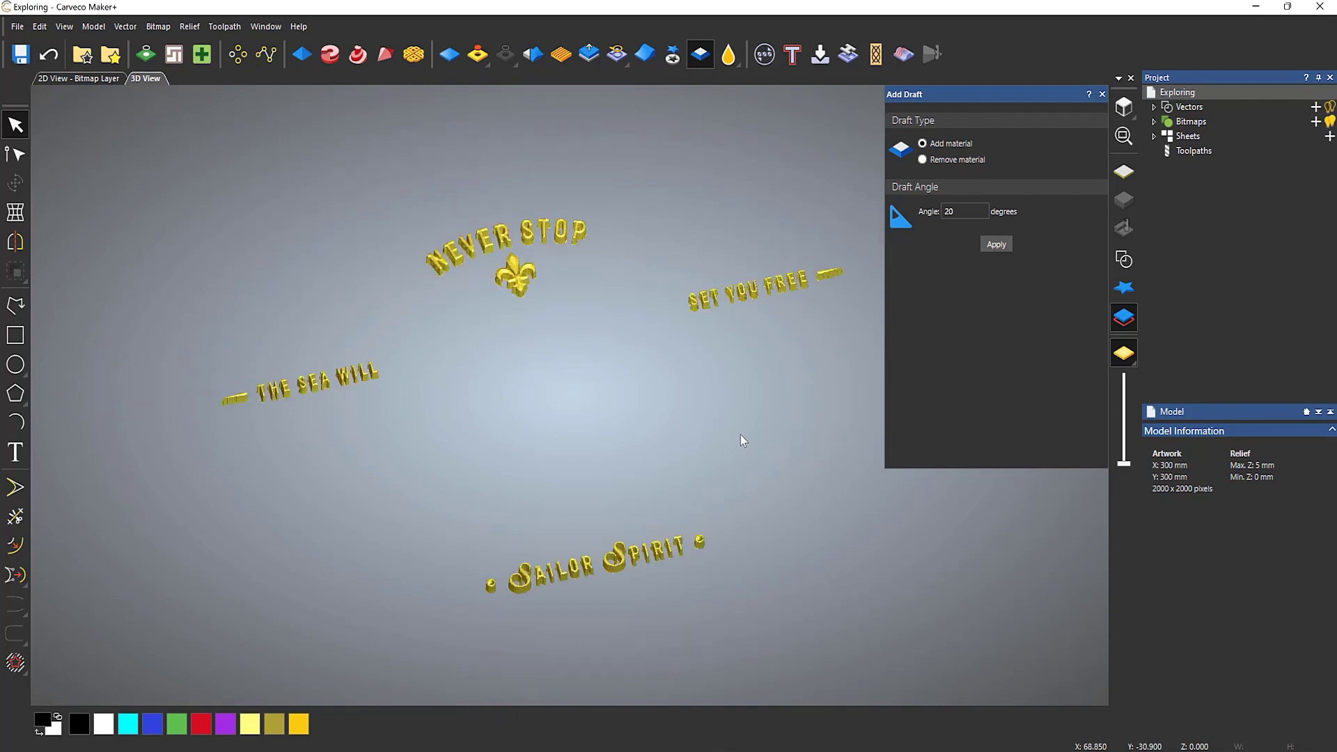
scroll(698, 395, "up", 2)
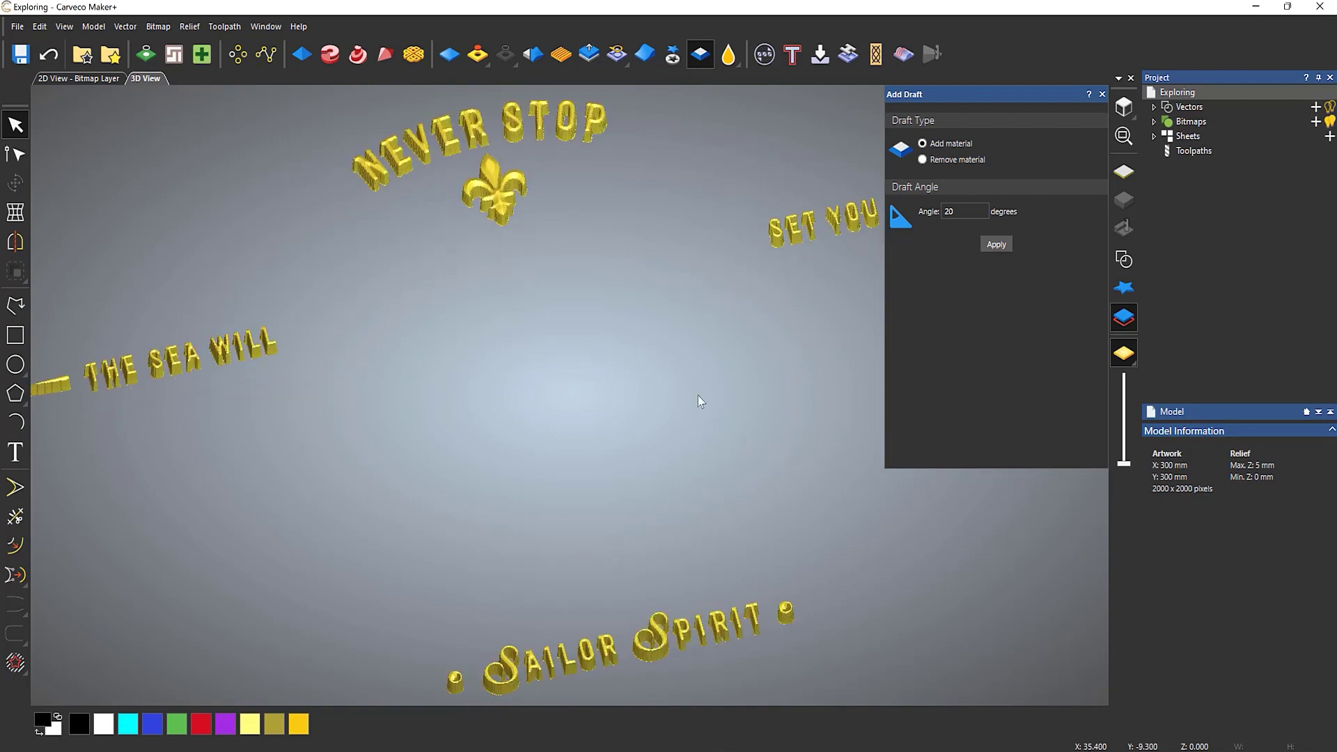
left_click(1002, 240)
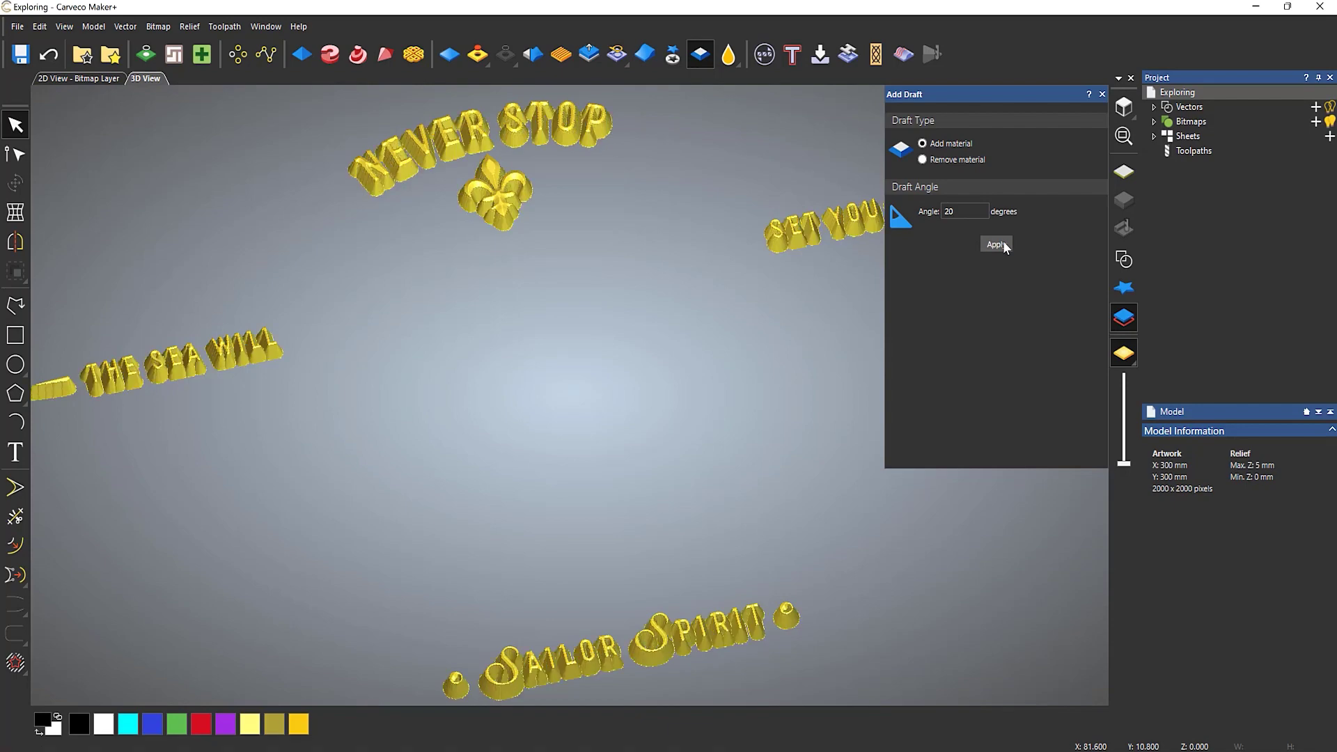
left_click(1132, 289)
left_click(642, 378)
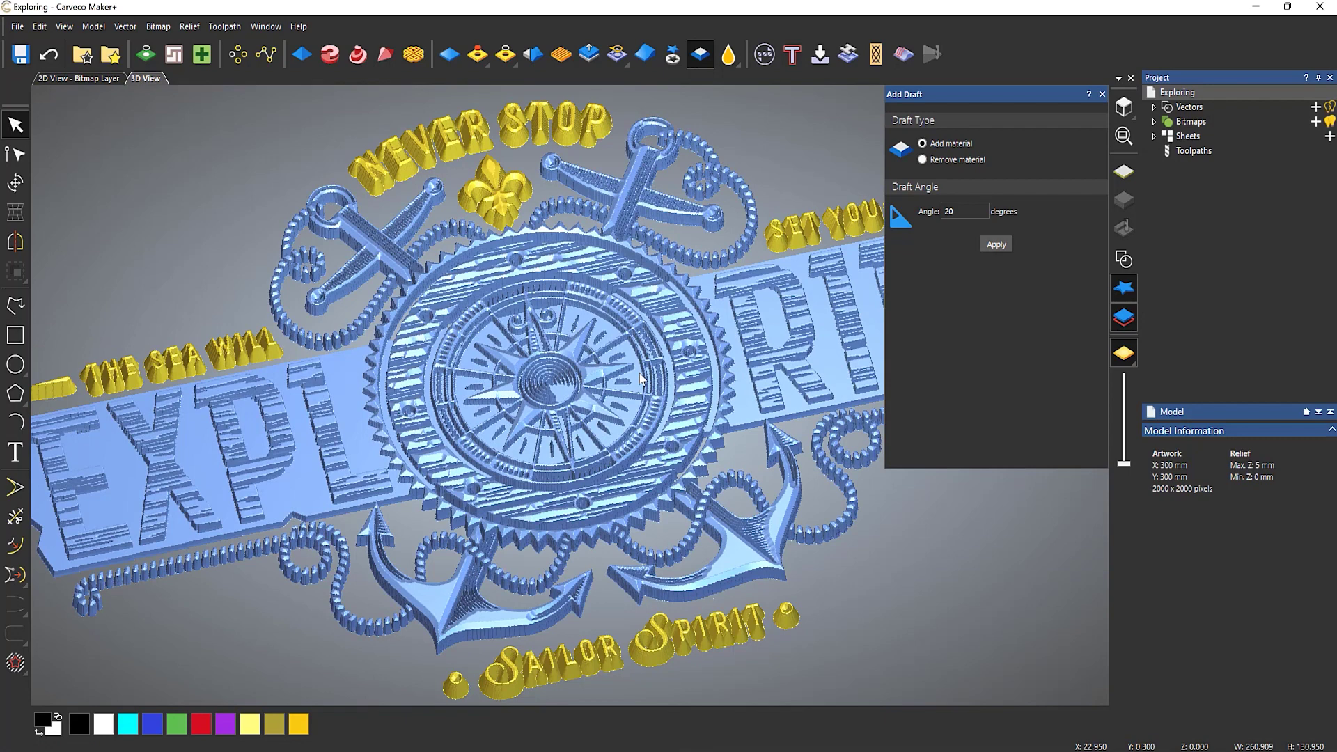
left_click(642, 378)
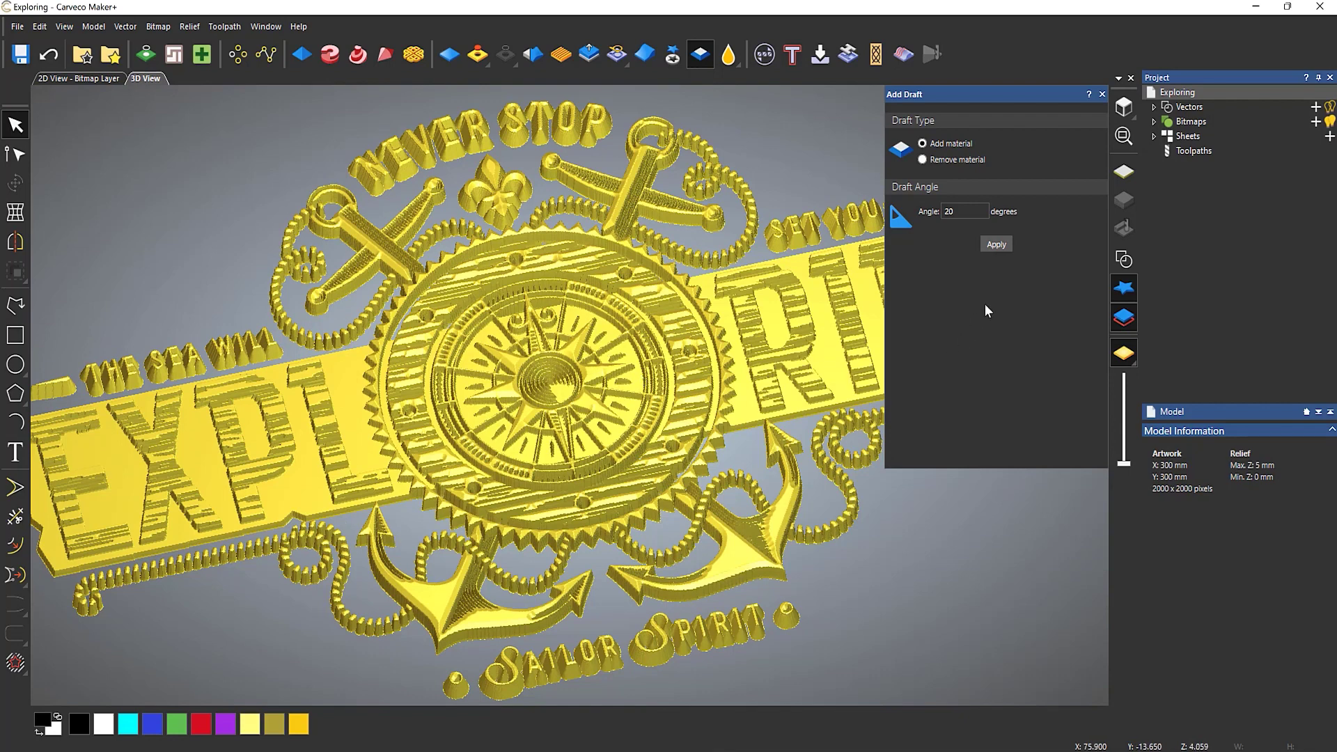
left_click(1101, 94)
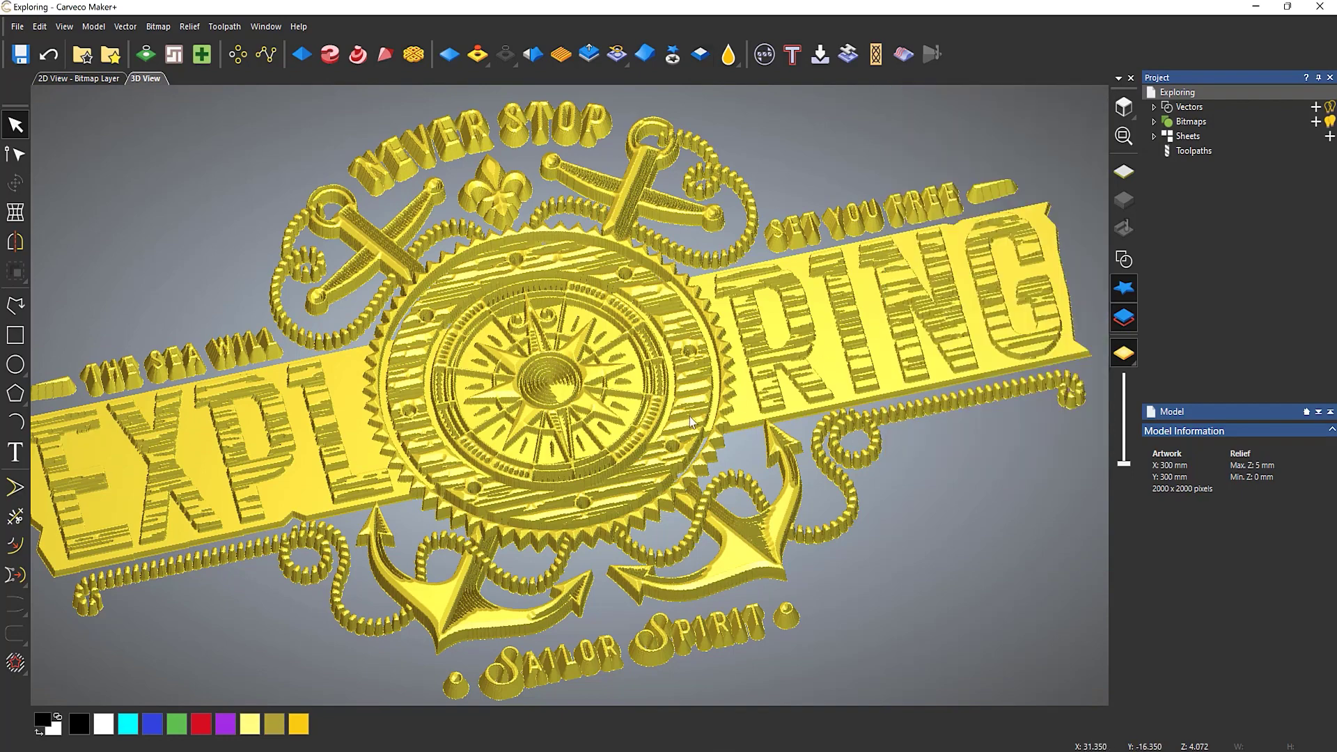
Orbit the Exploring relief to a near top-down view.
left_click_drag(688, 416, 685, 426)
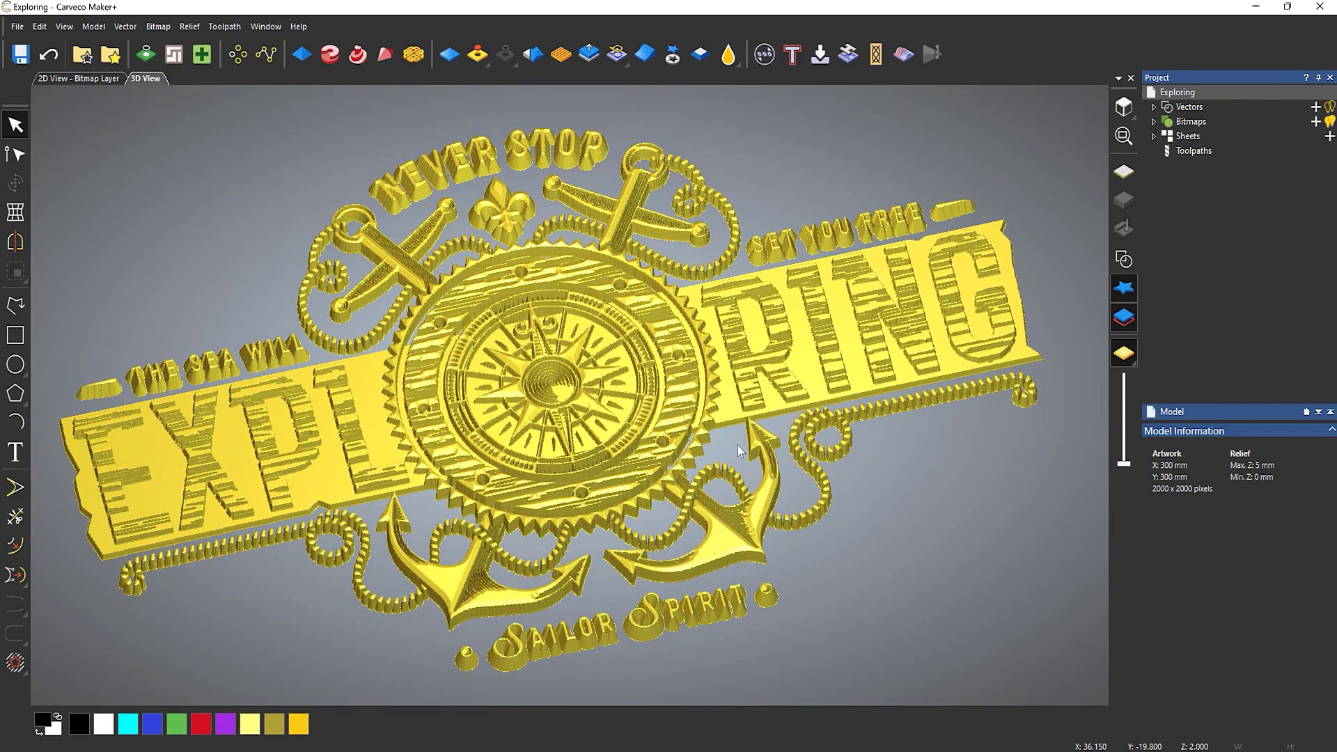
left_click_drag(752, 473, 1000, 610)
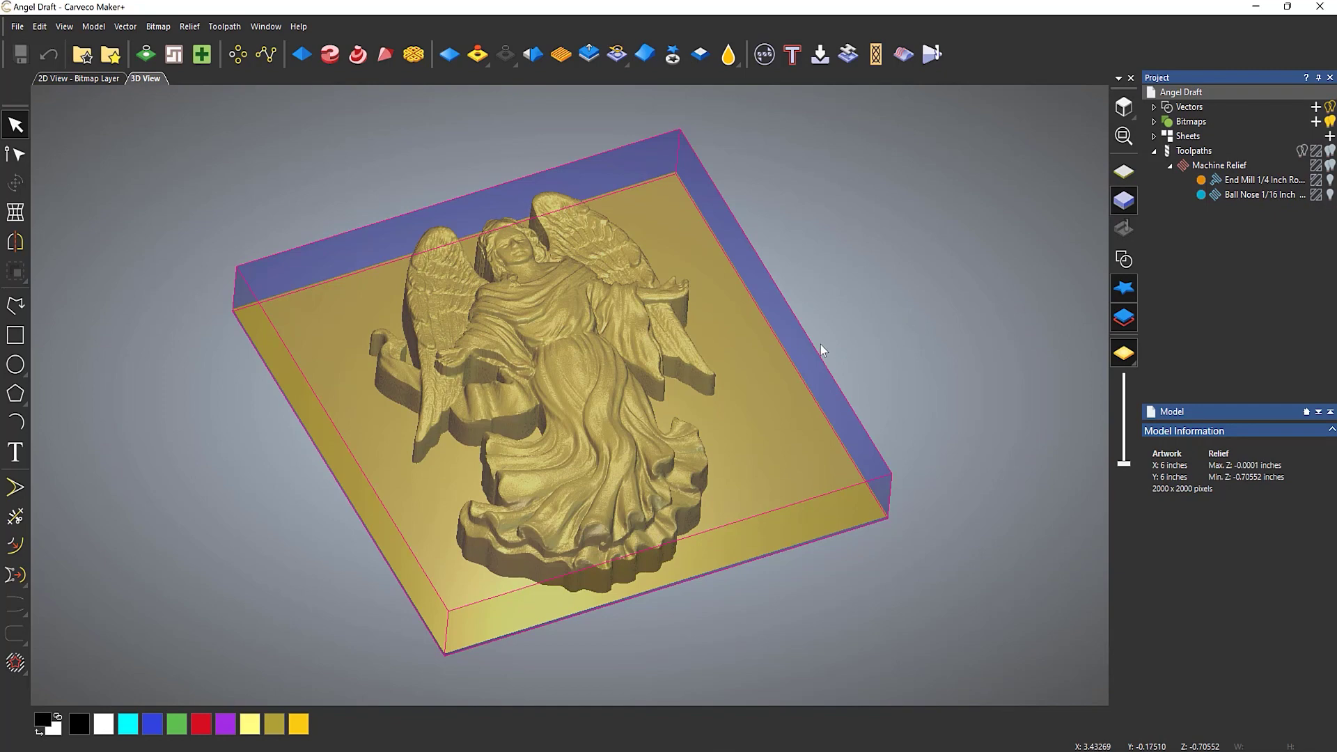
left_click_drag(713, 329, 668, 440)
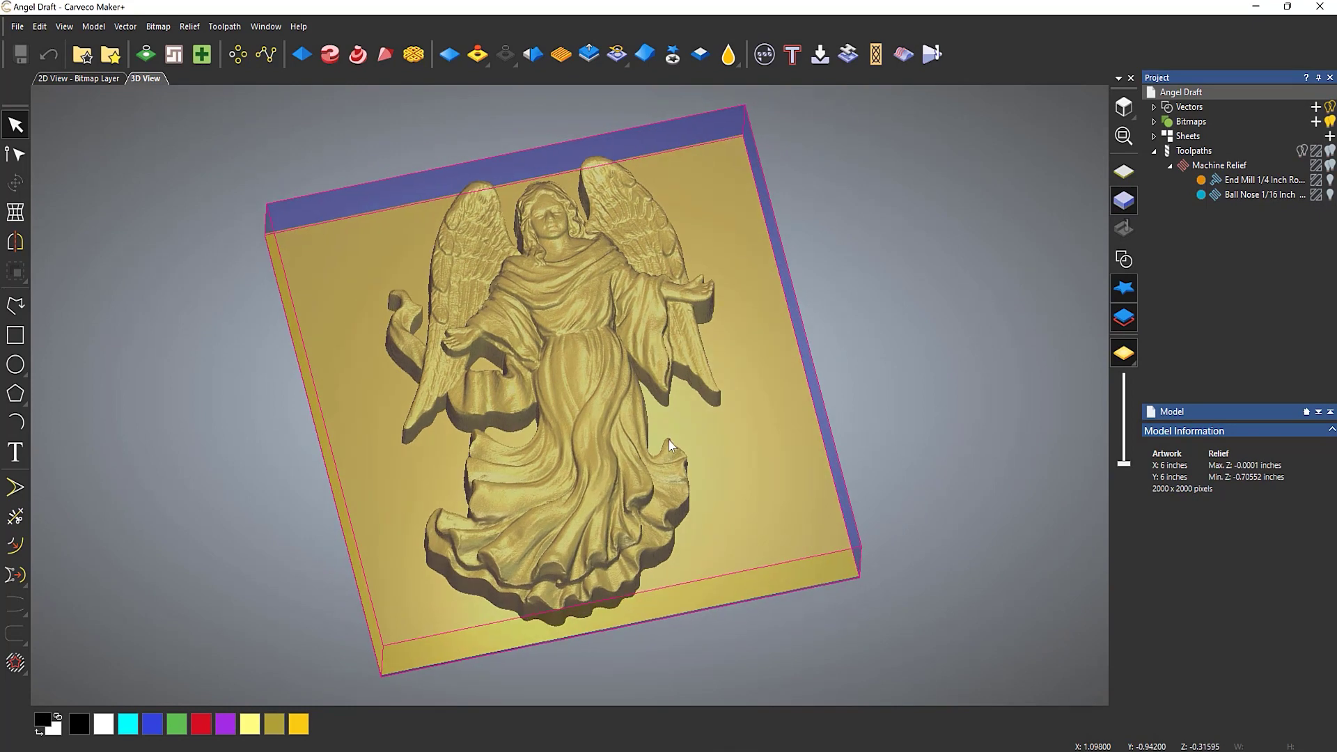
Simulate the End Mill 1/4 Inch Roughing toolpath on the whole model and orbit to view the cuts.
right_click(1252, 180)
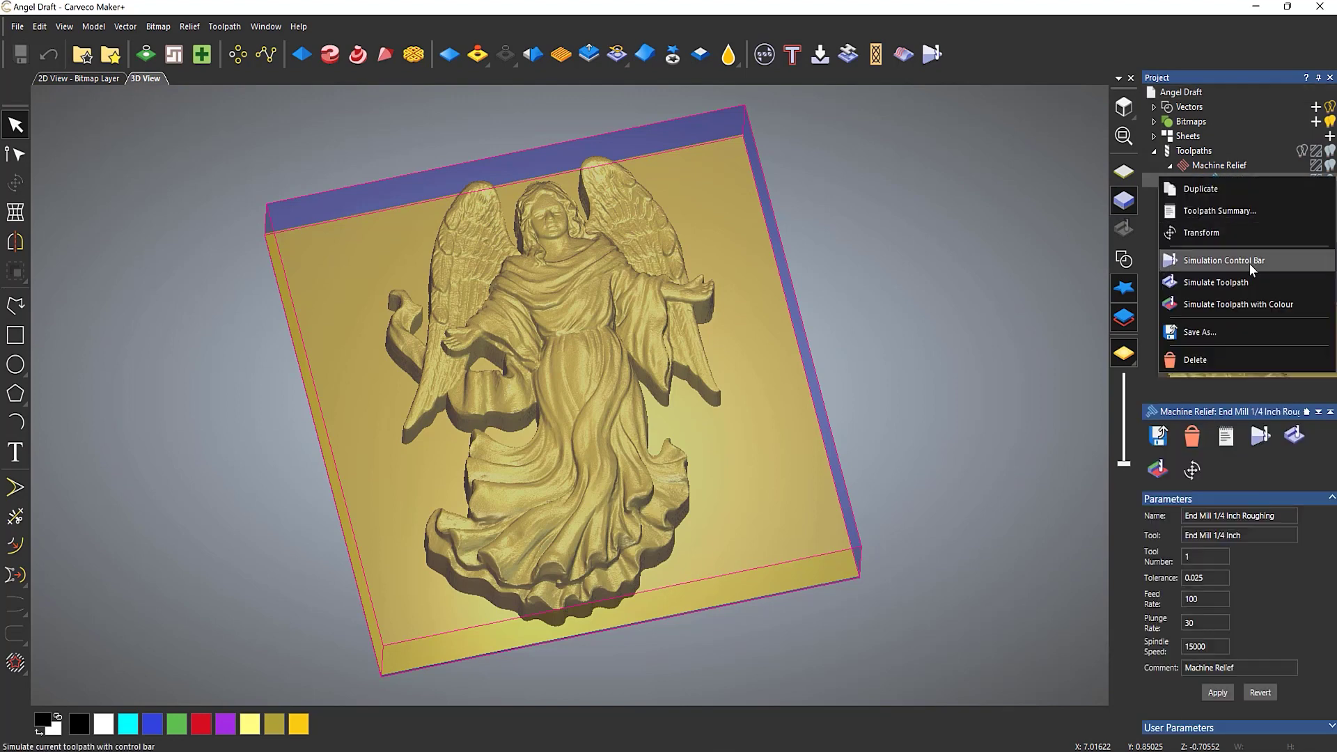
left_click(1248, 283)
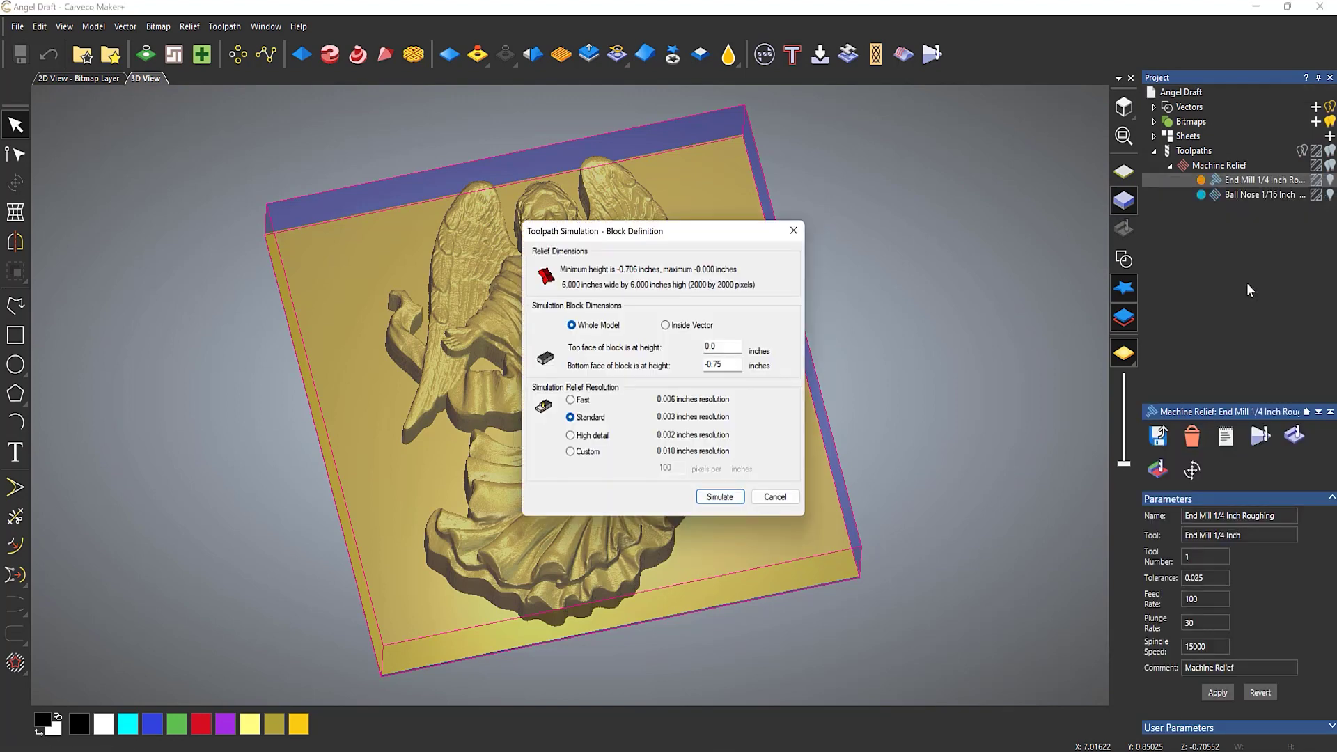
left_click(727, 508)
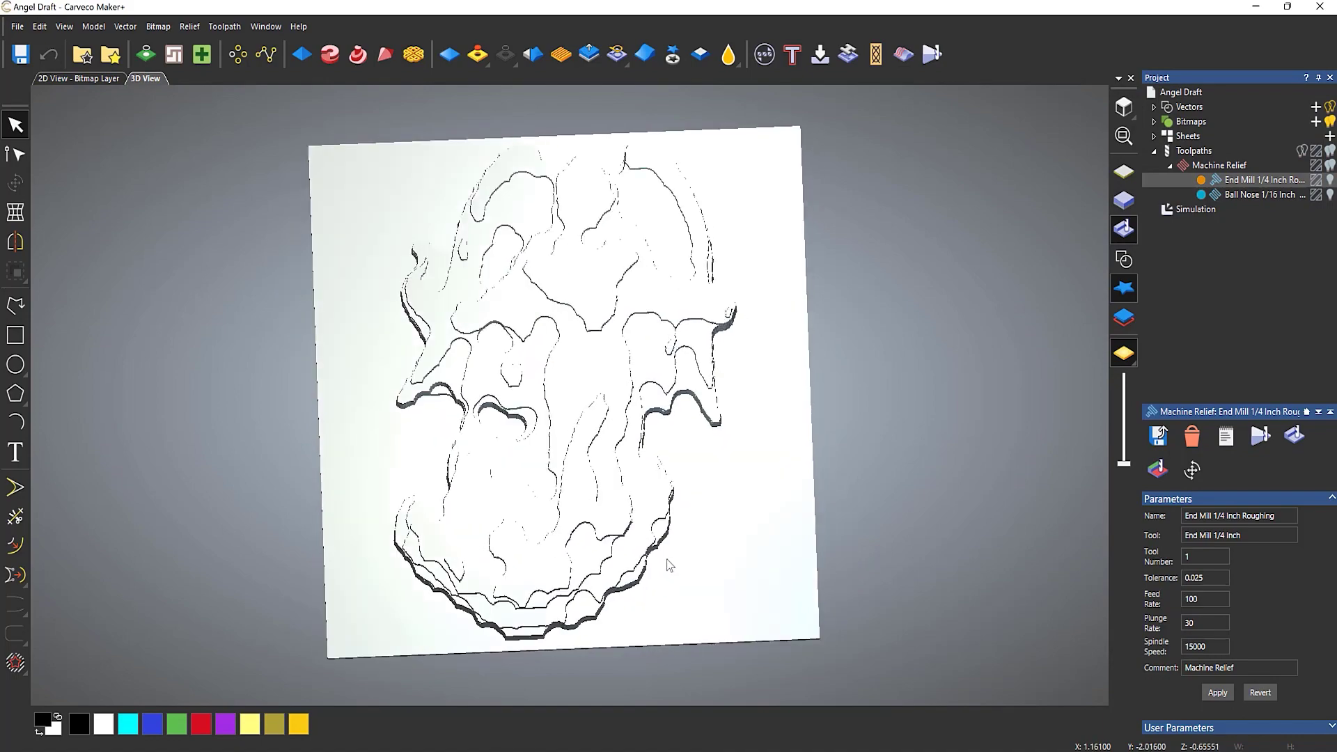
left_click_drag(713, 520, 767, 448)
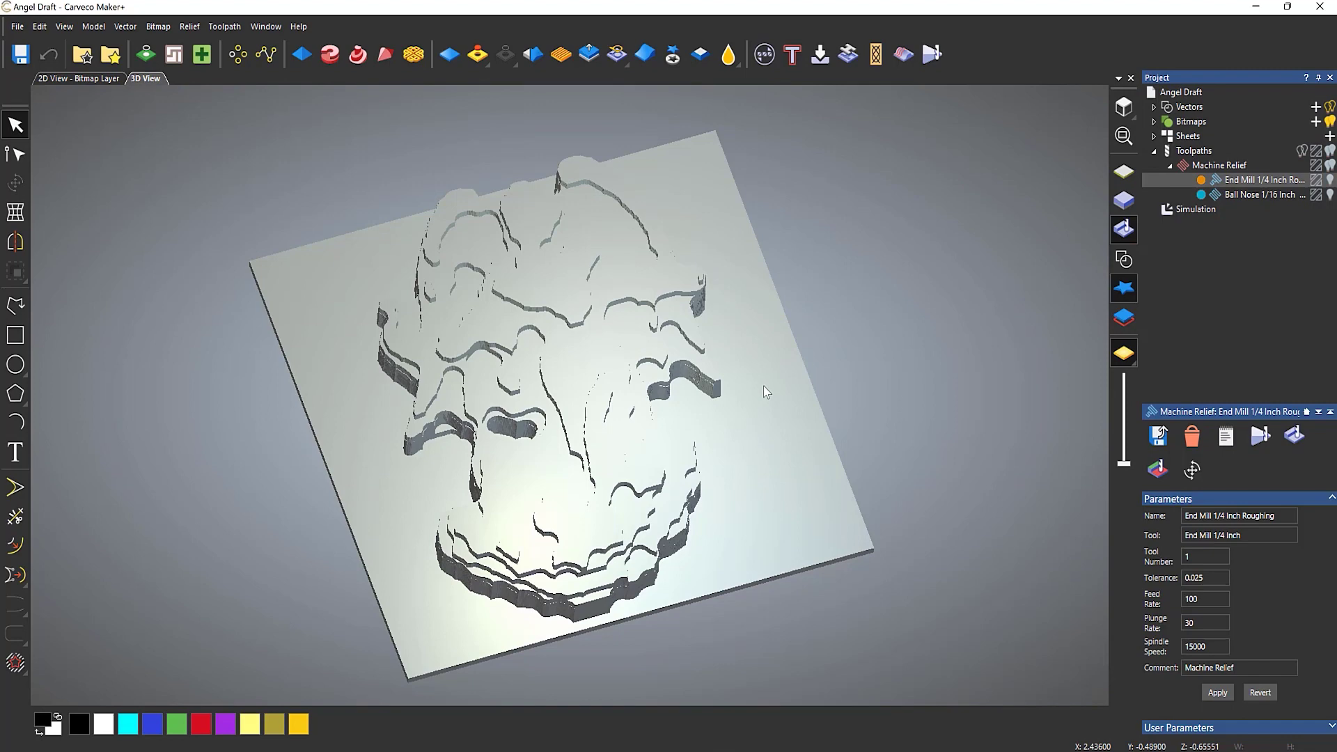
Open the Simulation Control Bar for the Ball Nose 1/16 Inch Finishing toolpath and play it, zooming in.
left_click(1244, 195)
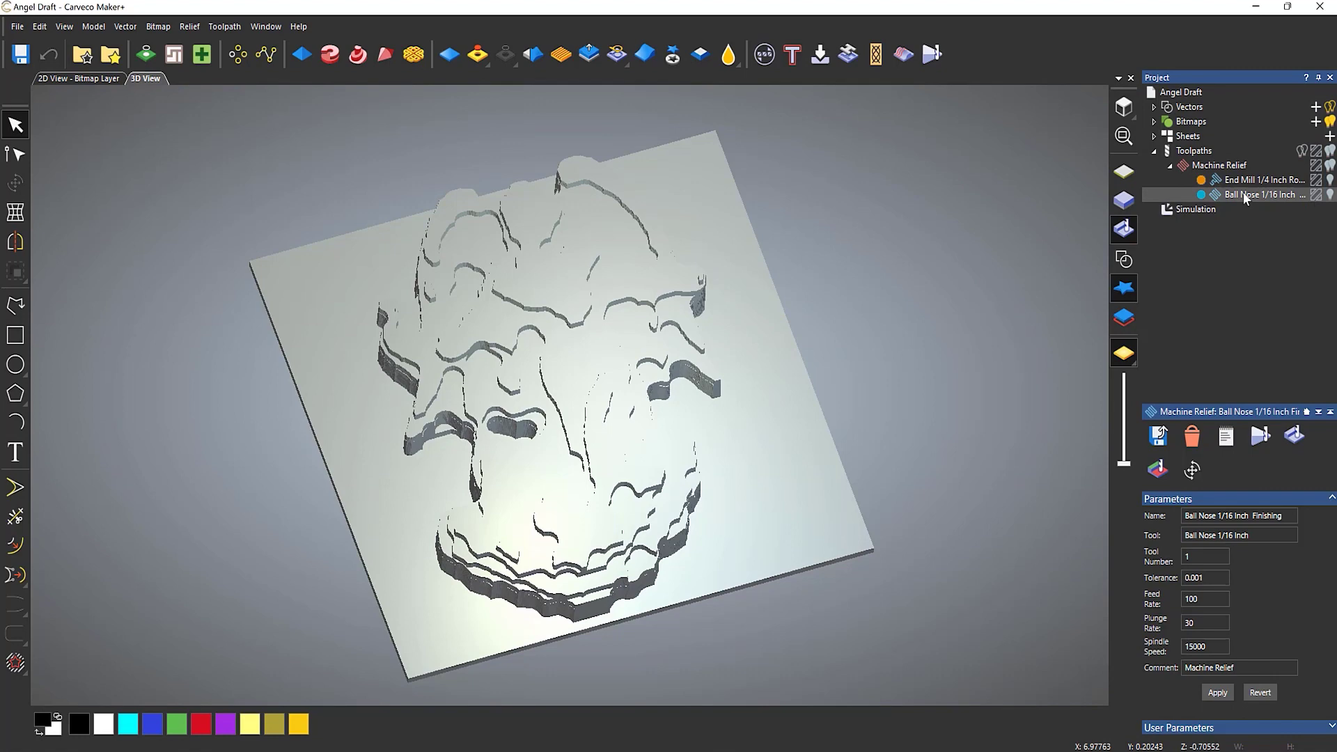
right_click(1243, 196)
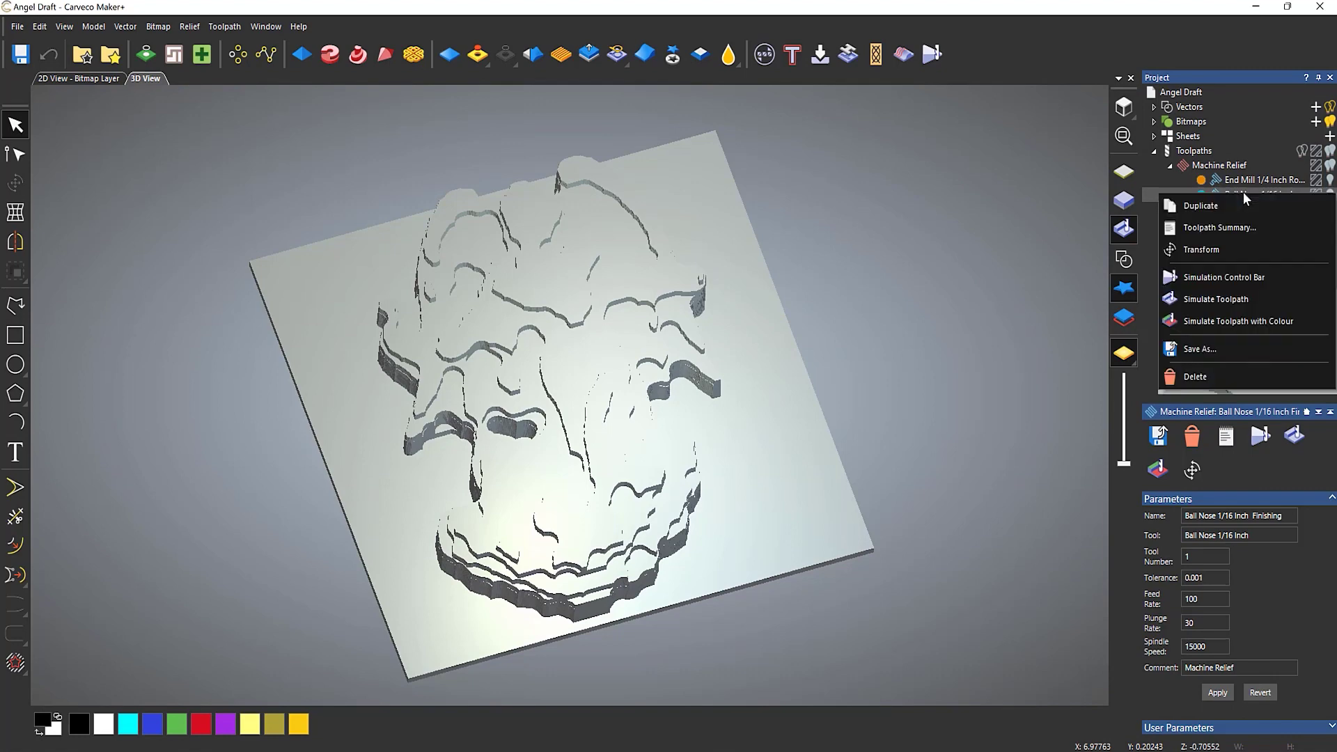
left_click(1226, 280)
left_click_drag(135, 231, 116, 130)
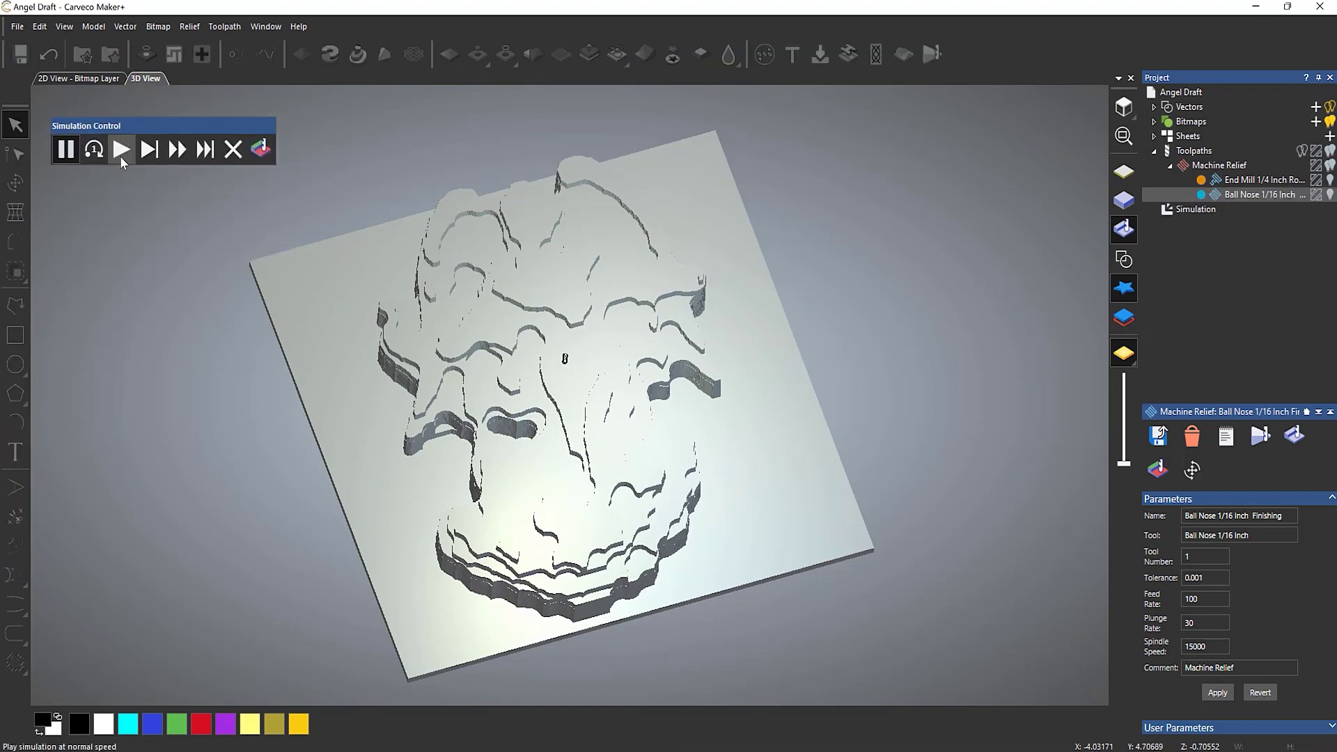
left_click(121, 157)
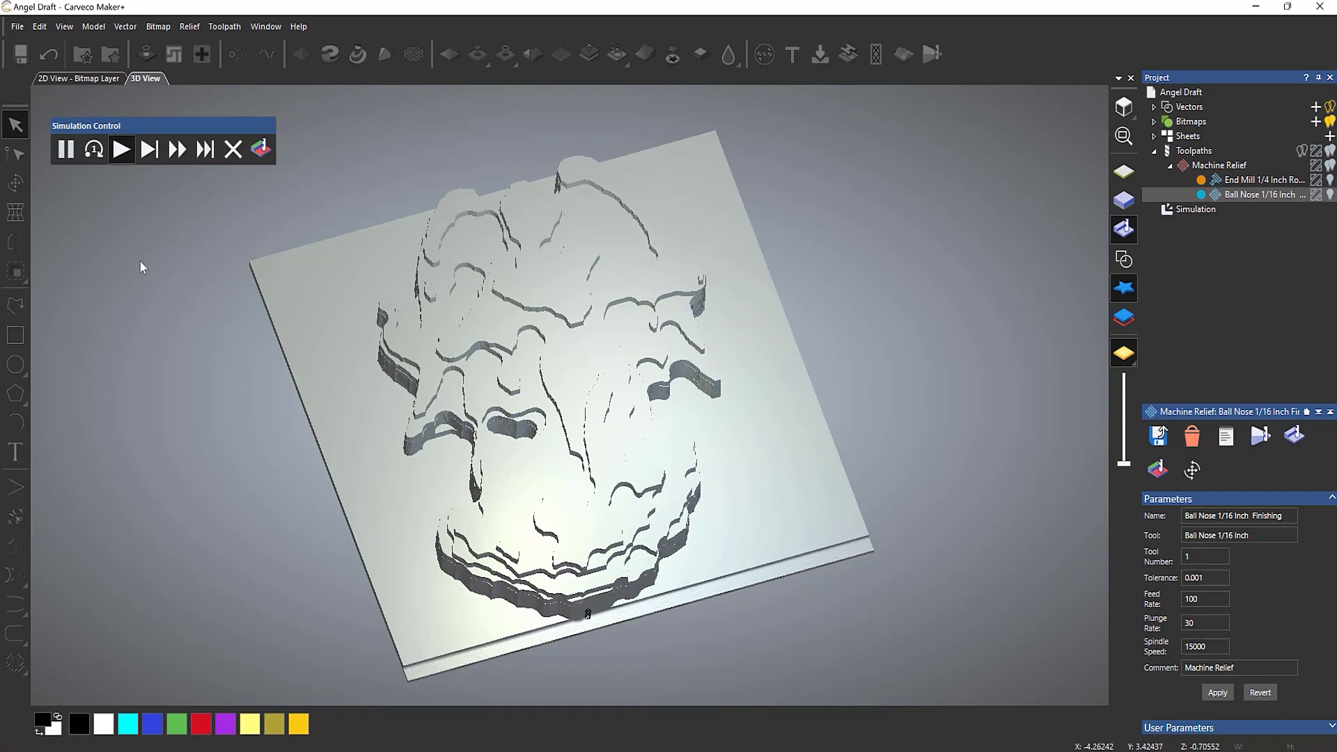
scroll(613, 627, "up", 3)
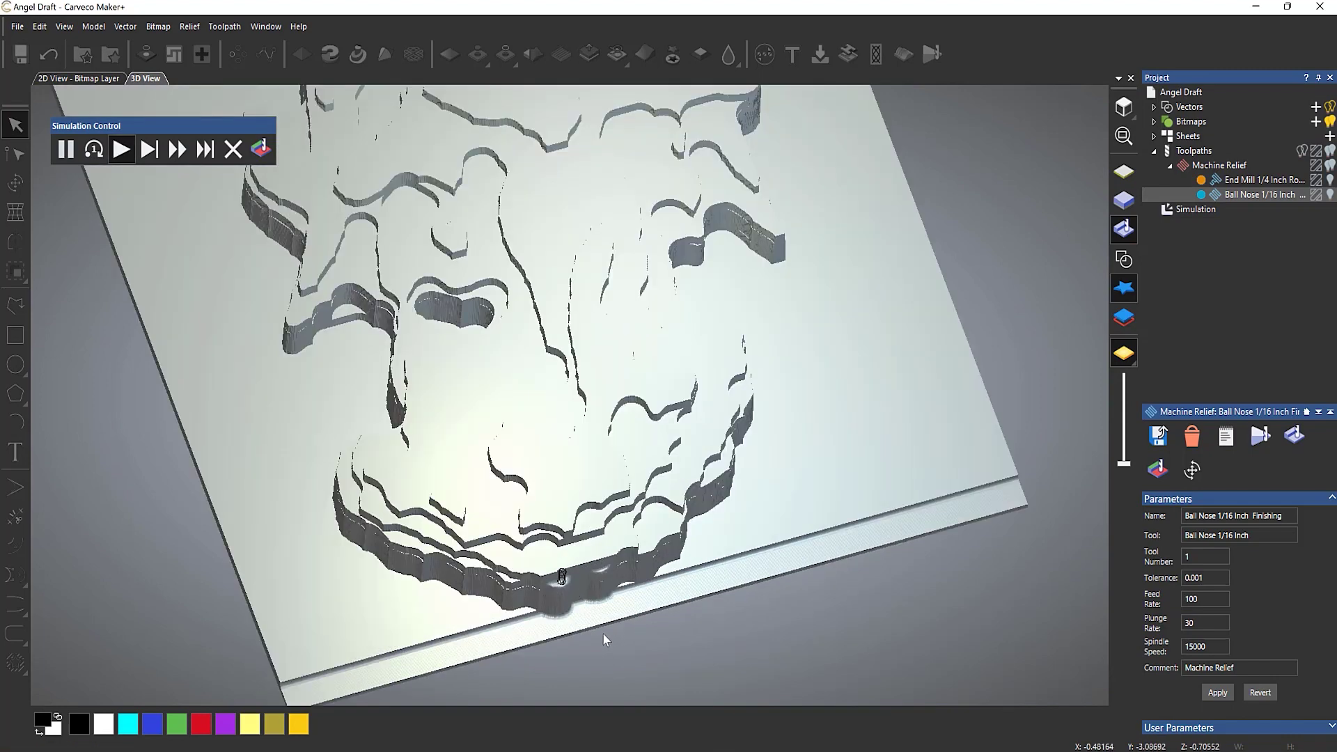
scroll(603, 635, "up", 3)
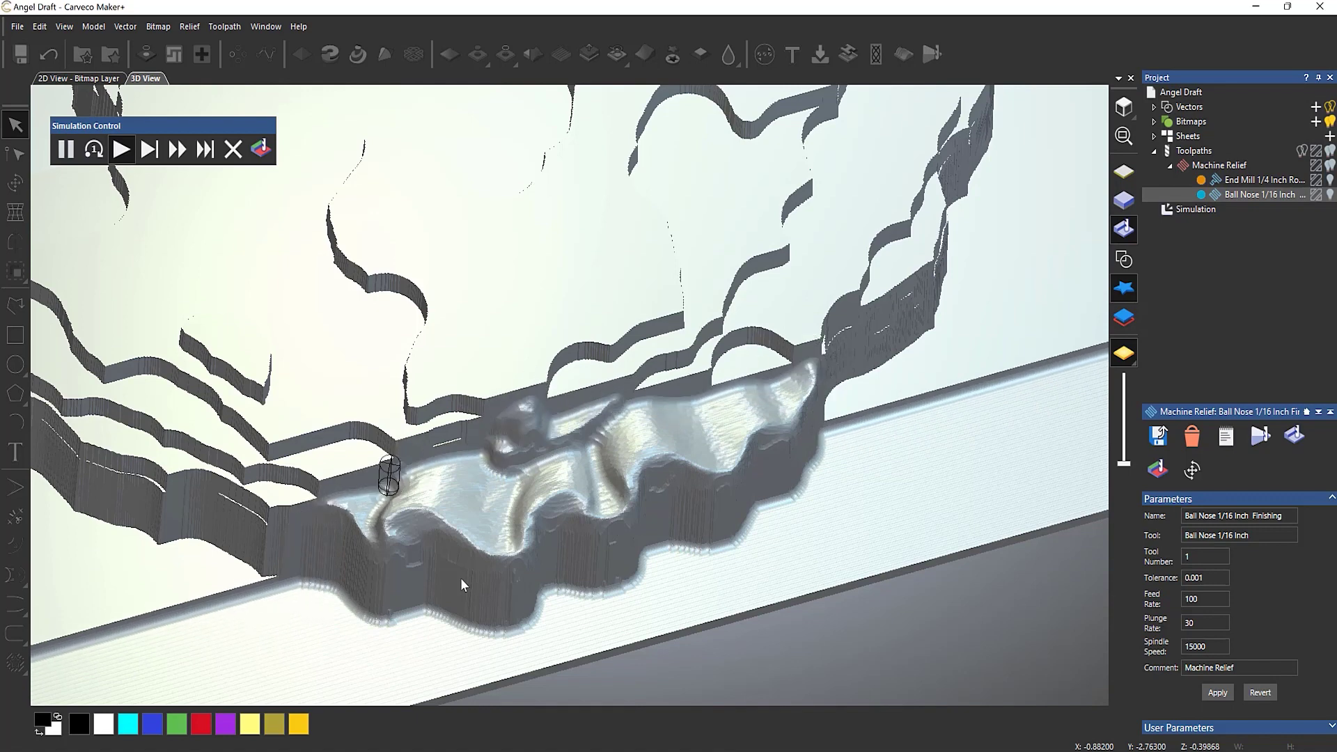
scroll(581, 403, "down", 5)
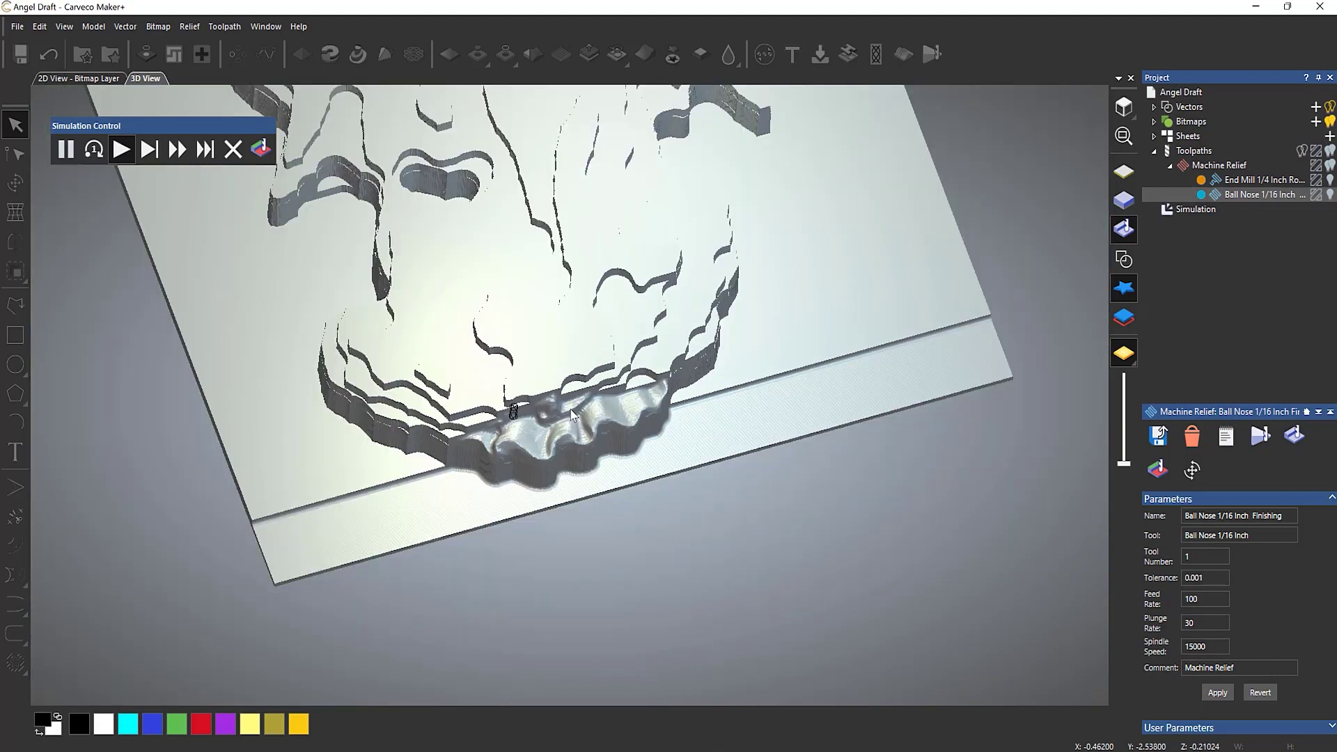
scroll(655, 530, "up", 3)
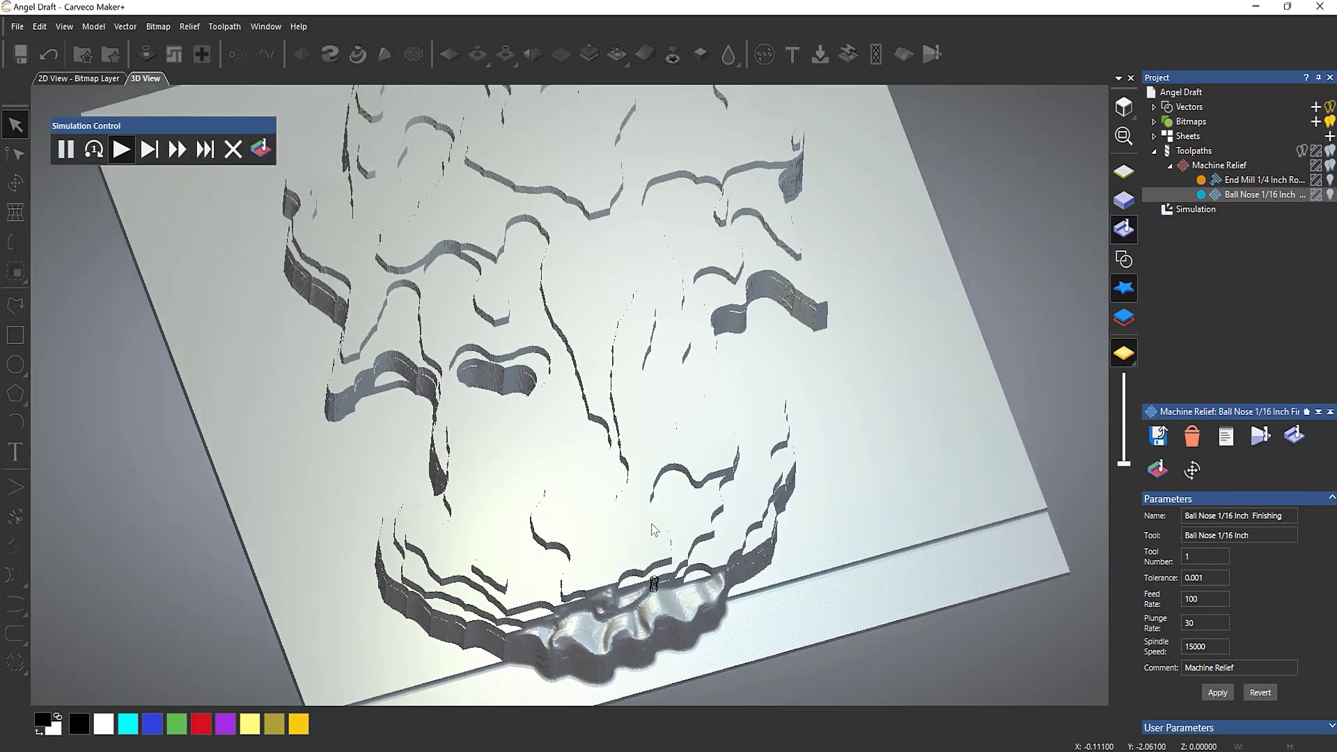
Fast-forward the finishing simulation, return to normal speed, then fast-forward again while zooming.
left_click(175, 149)
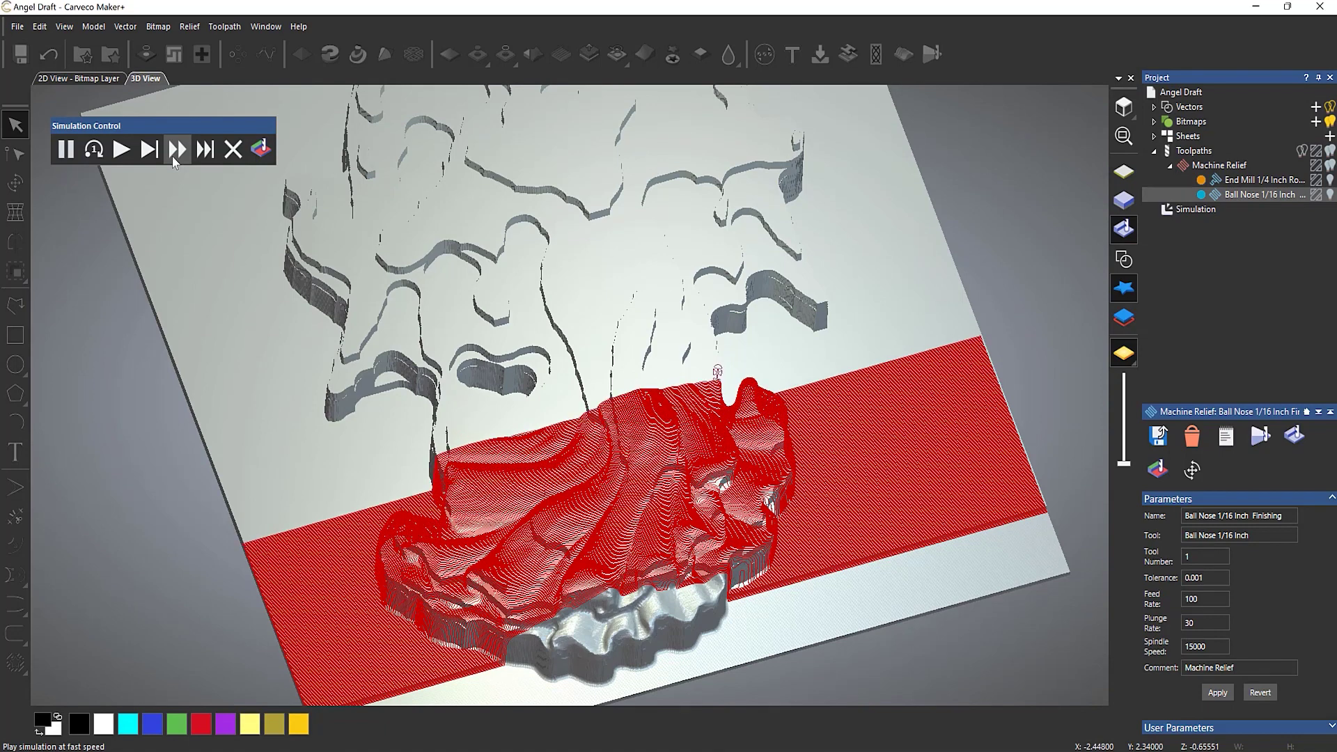
left_click(120, 151)
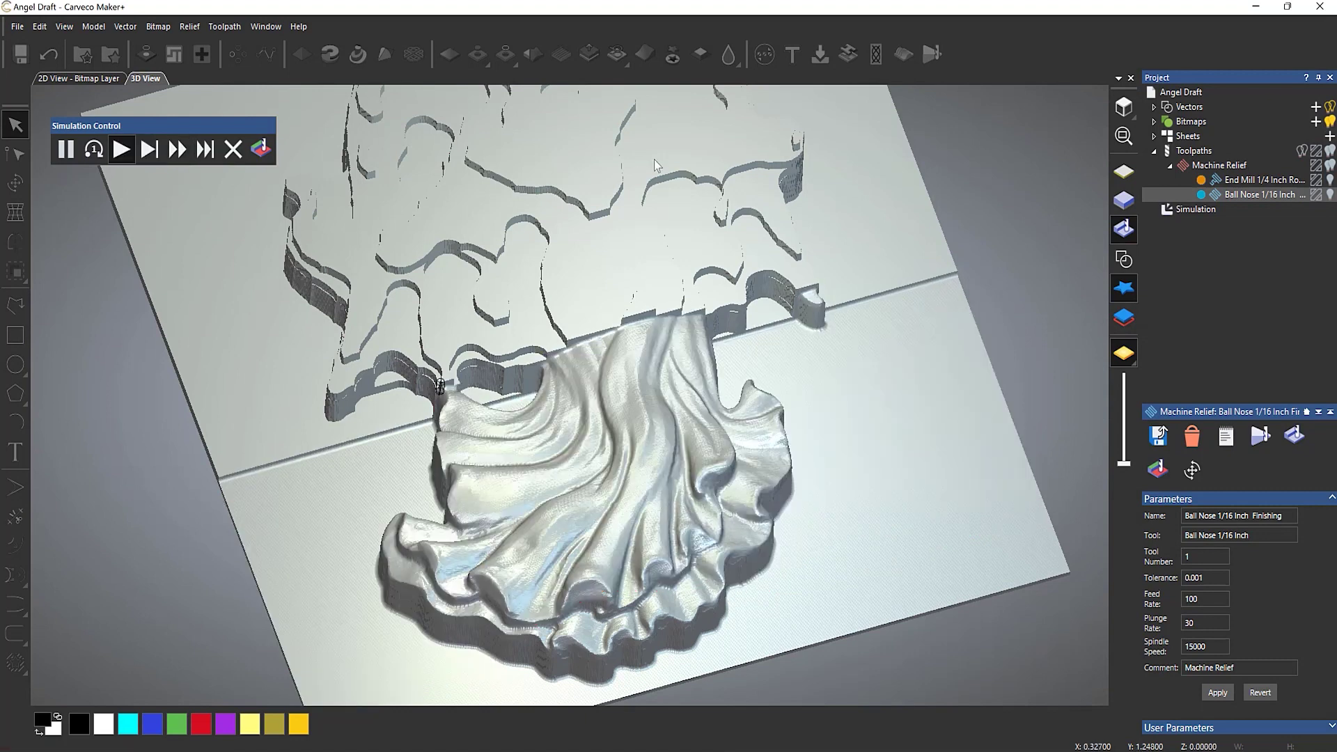
scroll(789, 306, "up", 5)
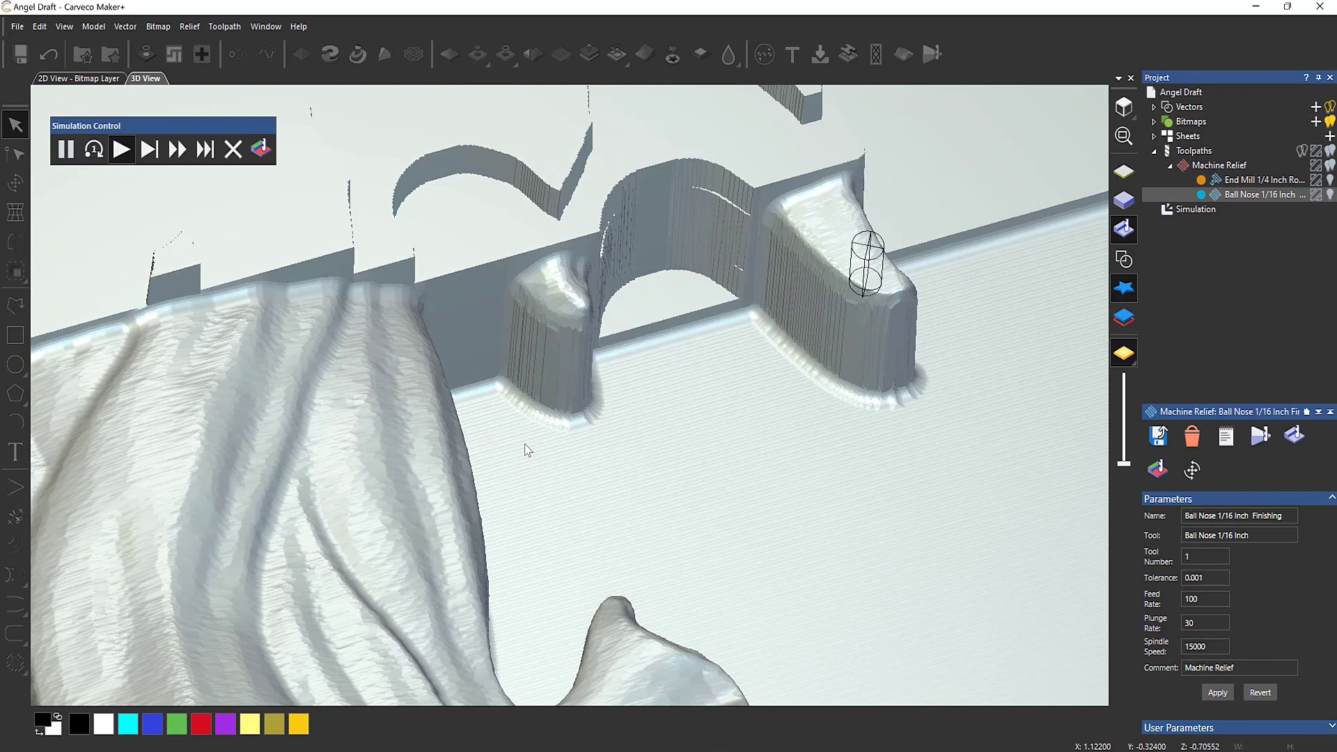
scroll(478, 454, "down", 6)
scroll(477, 454, "up", 5)
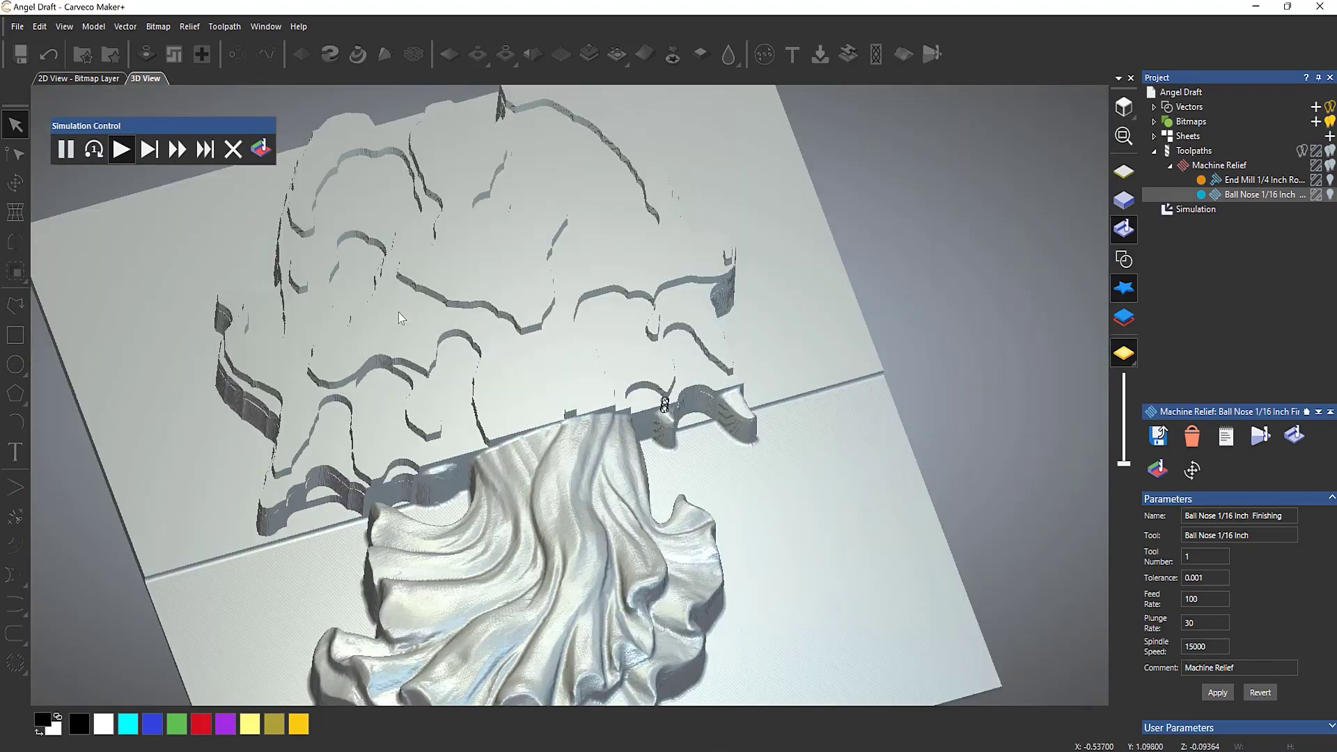
left_click(175, 150)
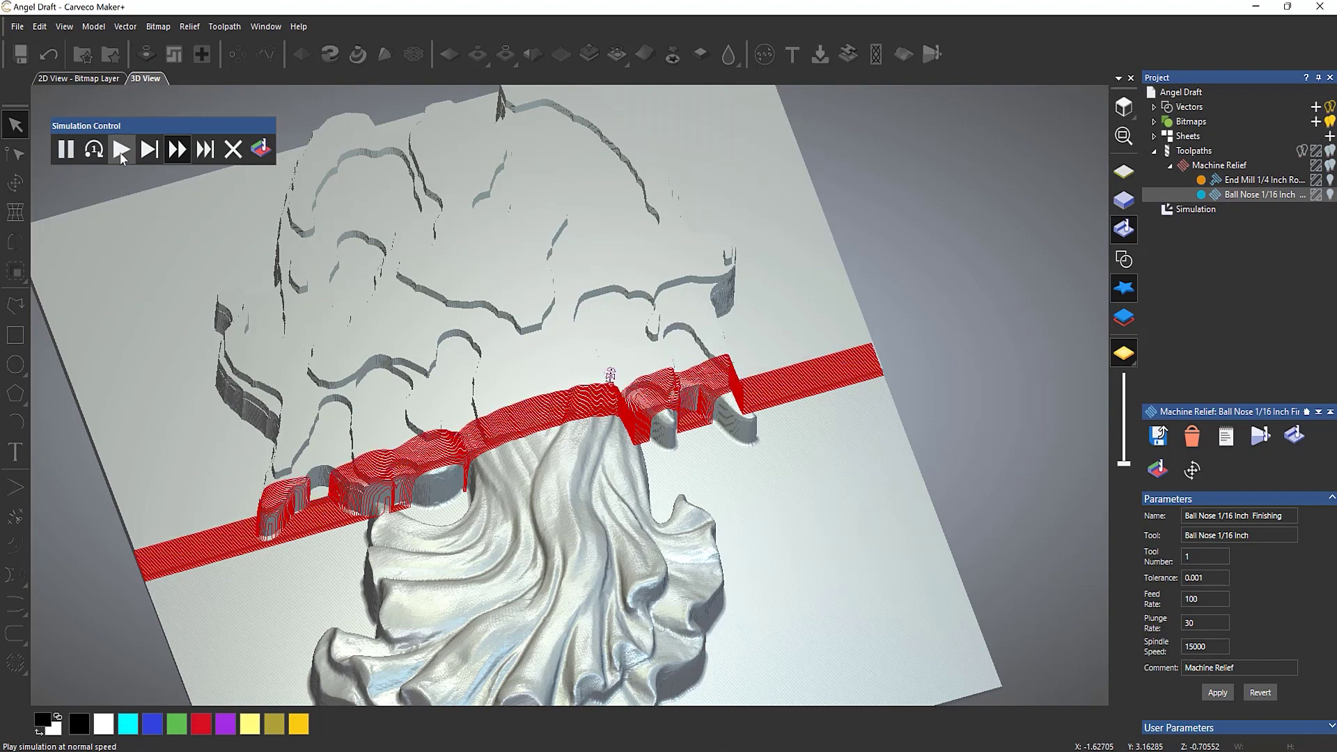
Play the finishing simulation at normal speed, orbit low to inspect the drapery's vertical walls, then fast-forward.
left_click(121, 150)
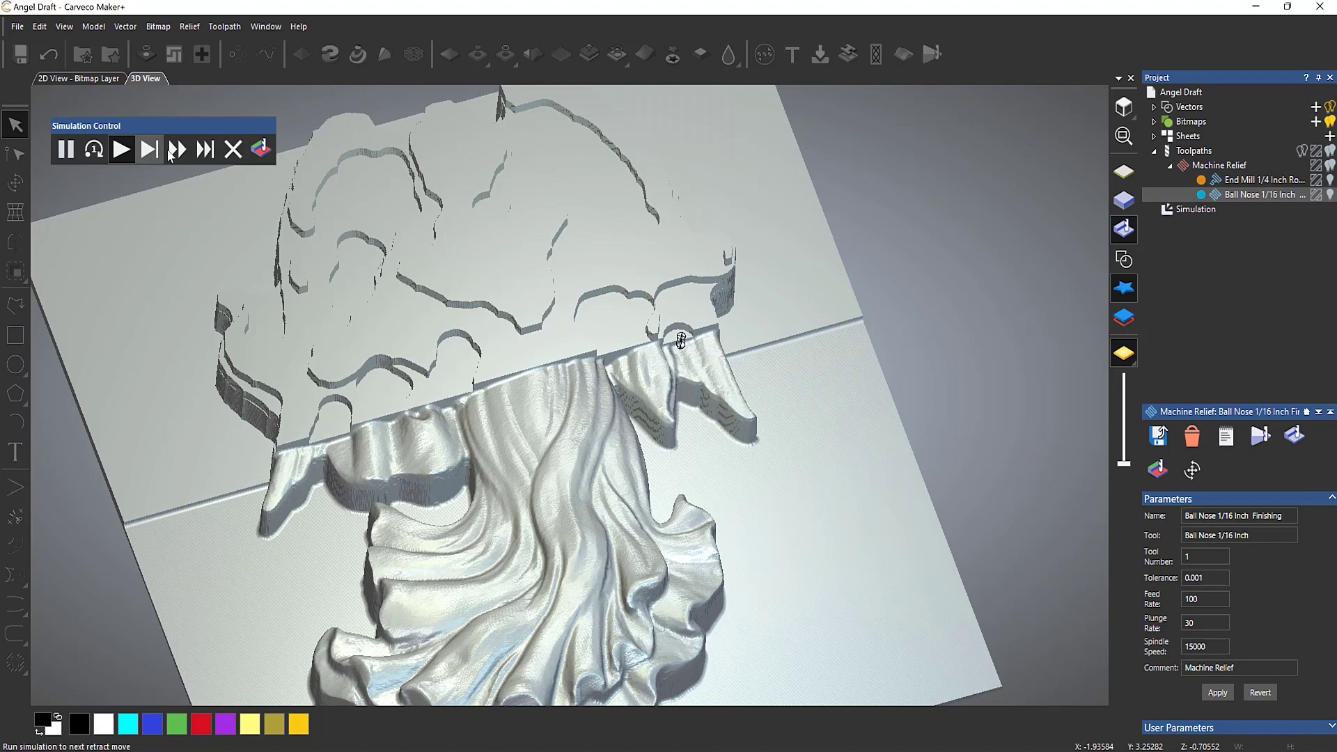
left_click(121, 149)
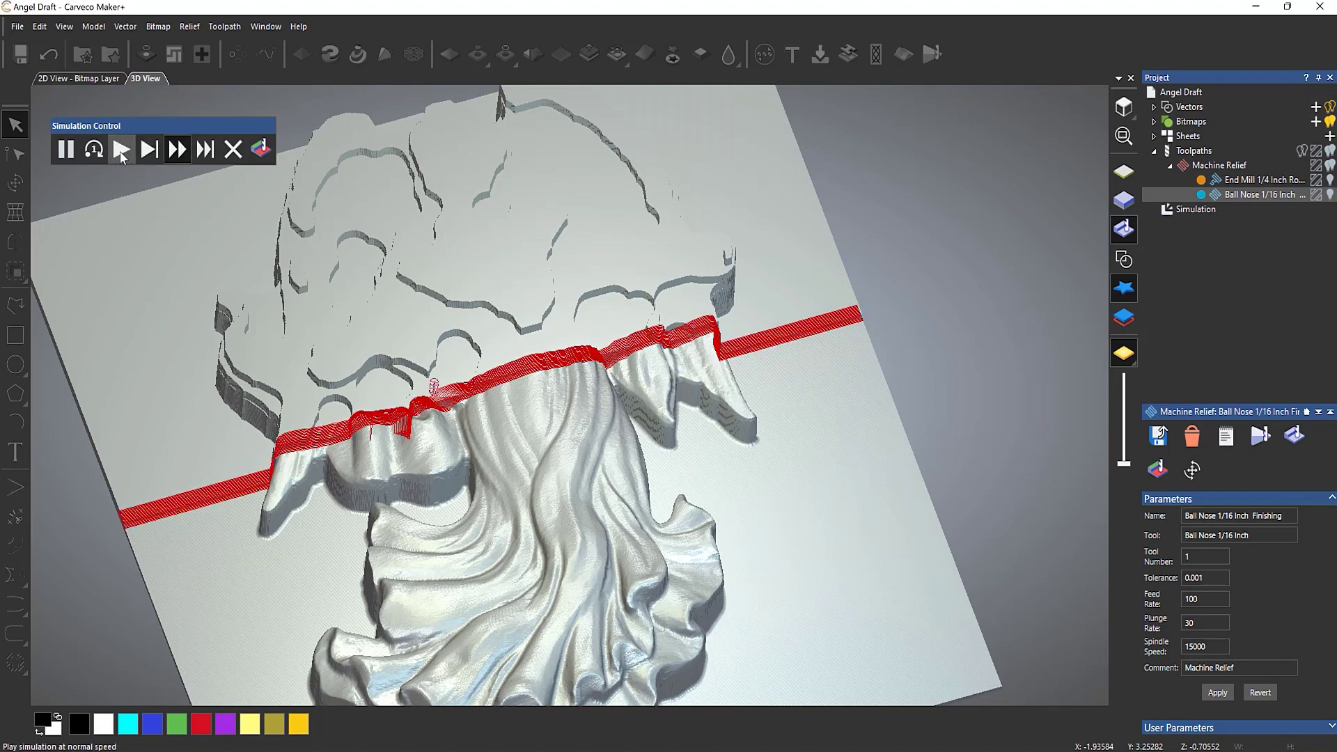
scroll(381, 407, "up", 5)
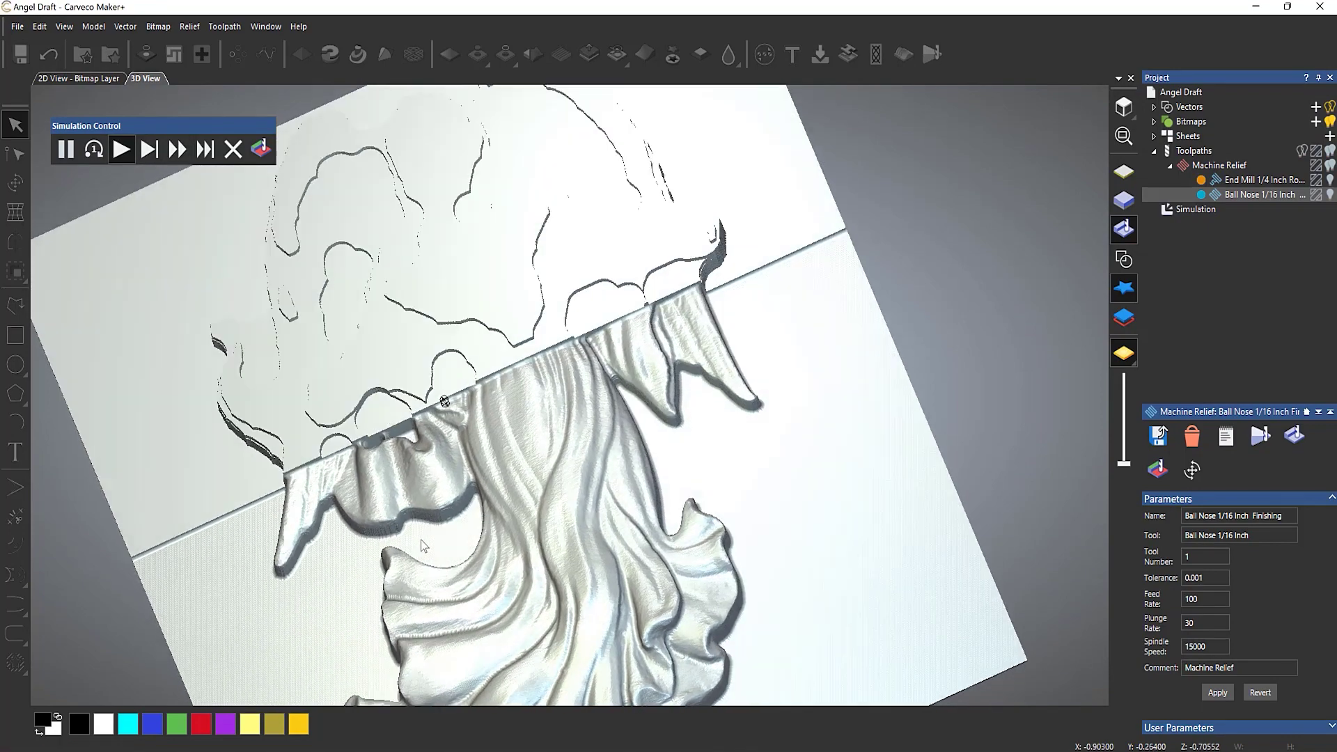
scroll(406, 452, "up", 3)
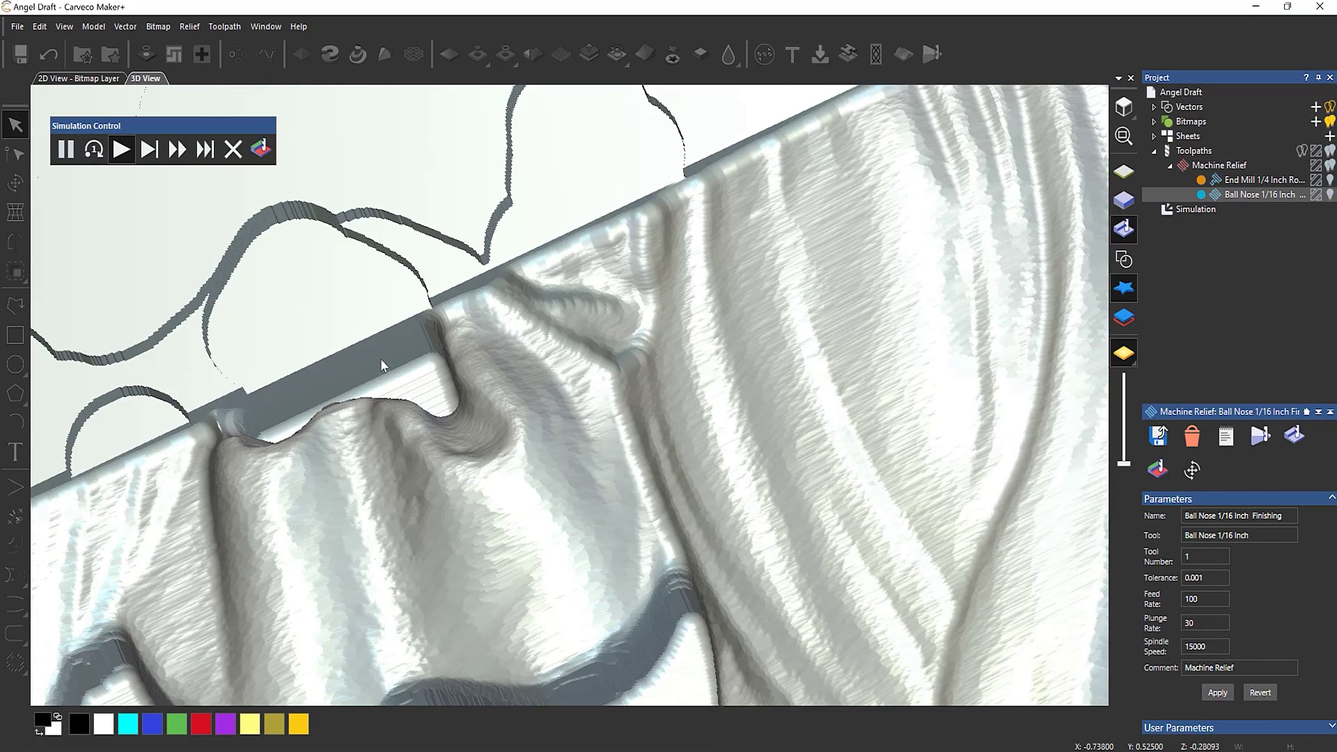
left_click_drag(413, 320, 436, 332)
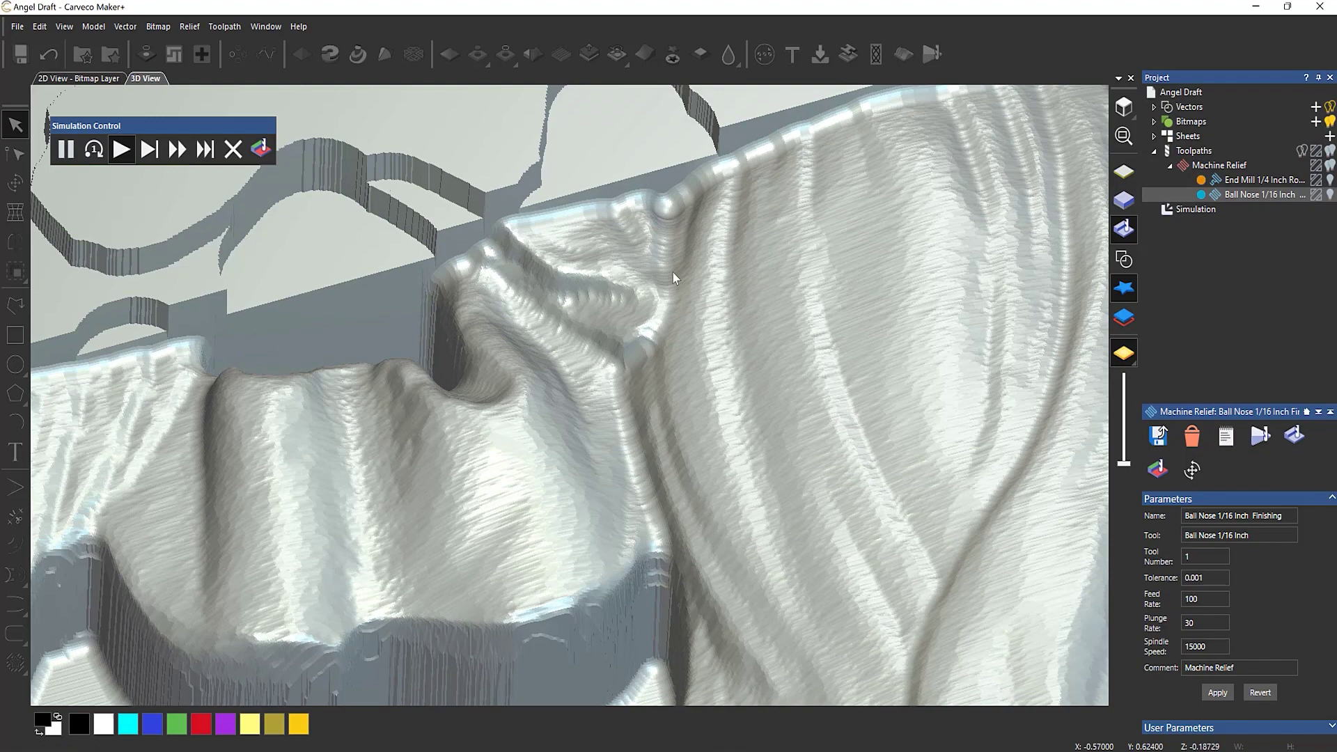
scroll(672, 273, "down", 5)
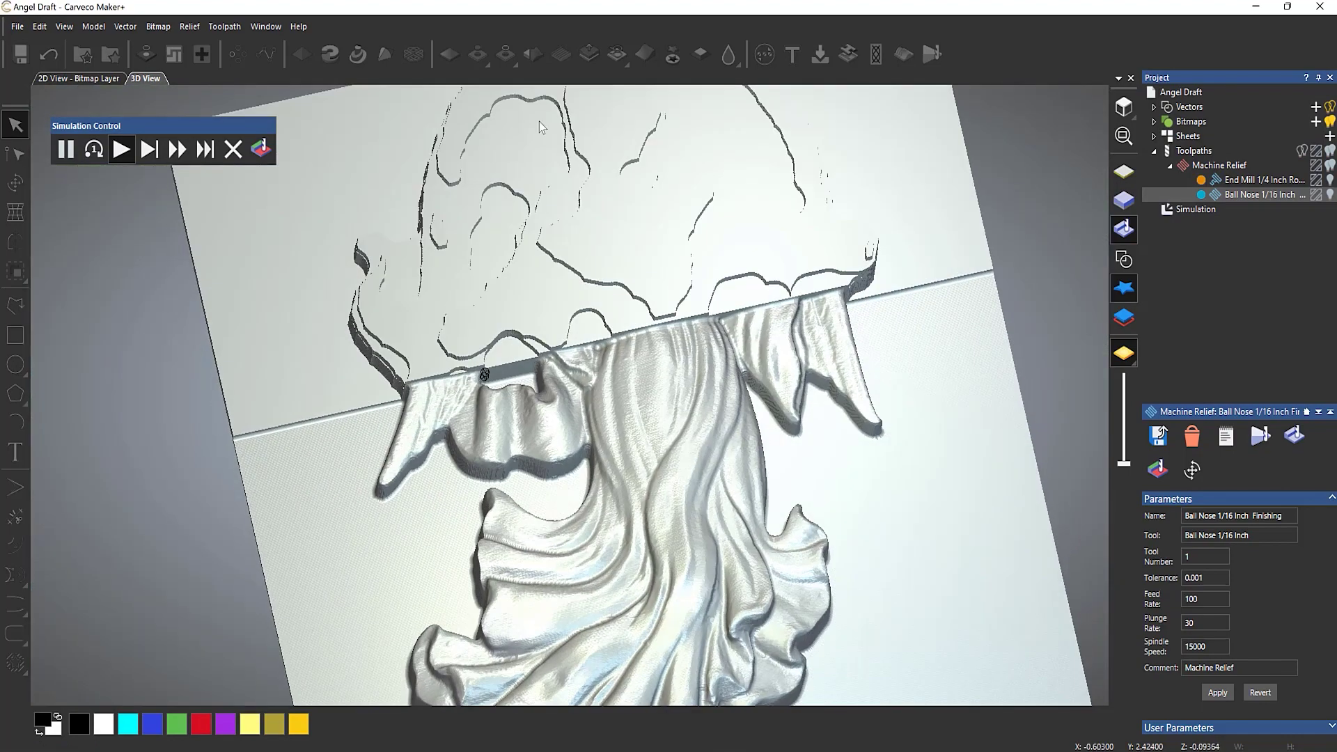
left_click_drag(549, 145, 585, 404)
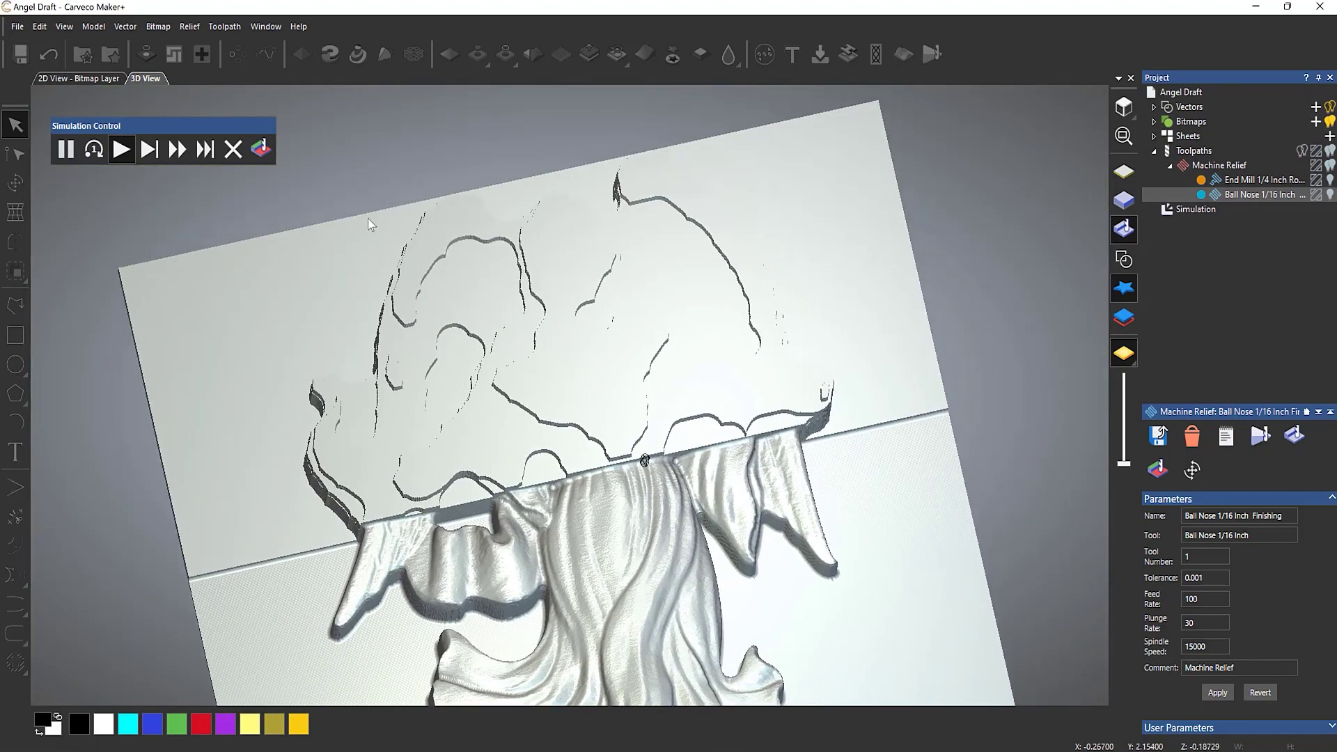
left_click(184, 146)
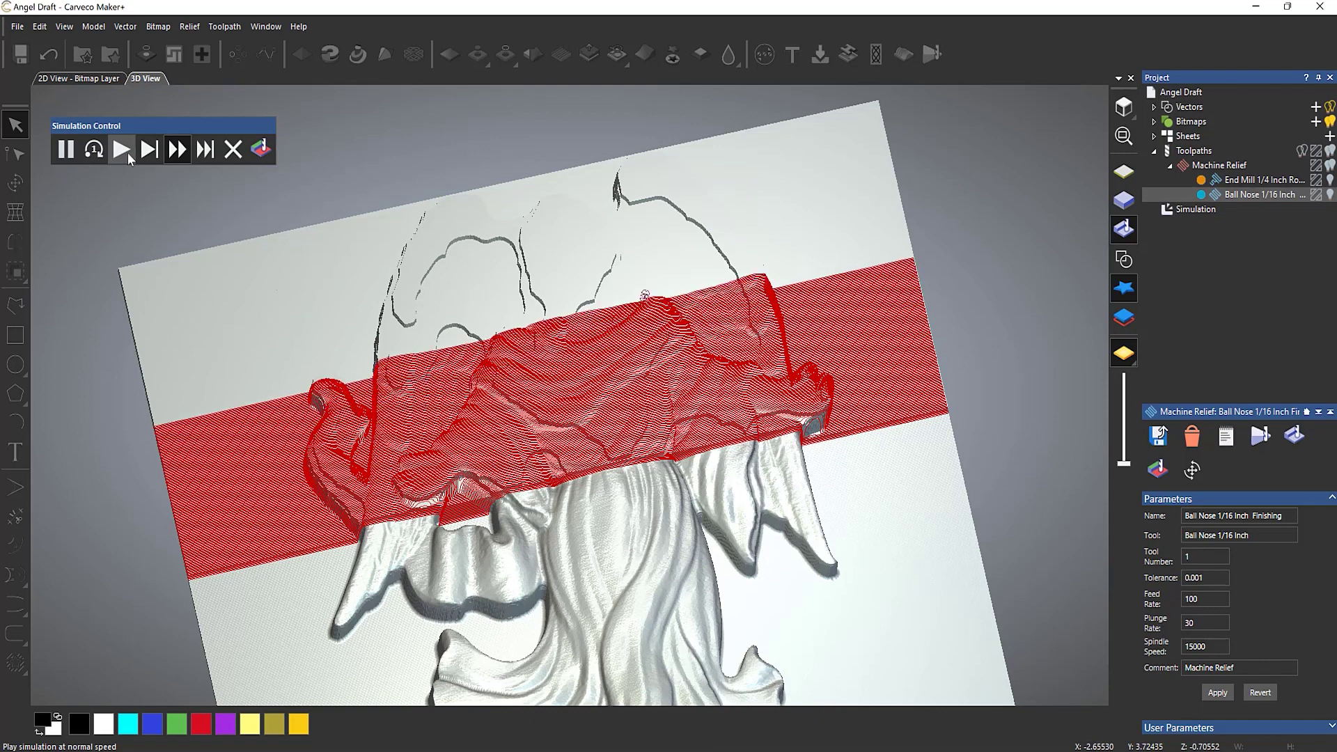
Fast-forward the finishing simulation toward completion, zooming and orbiting to examine the carved shoulder and walls.
left_click(124, 152)
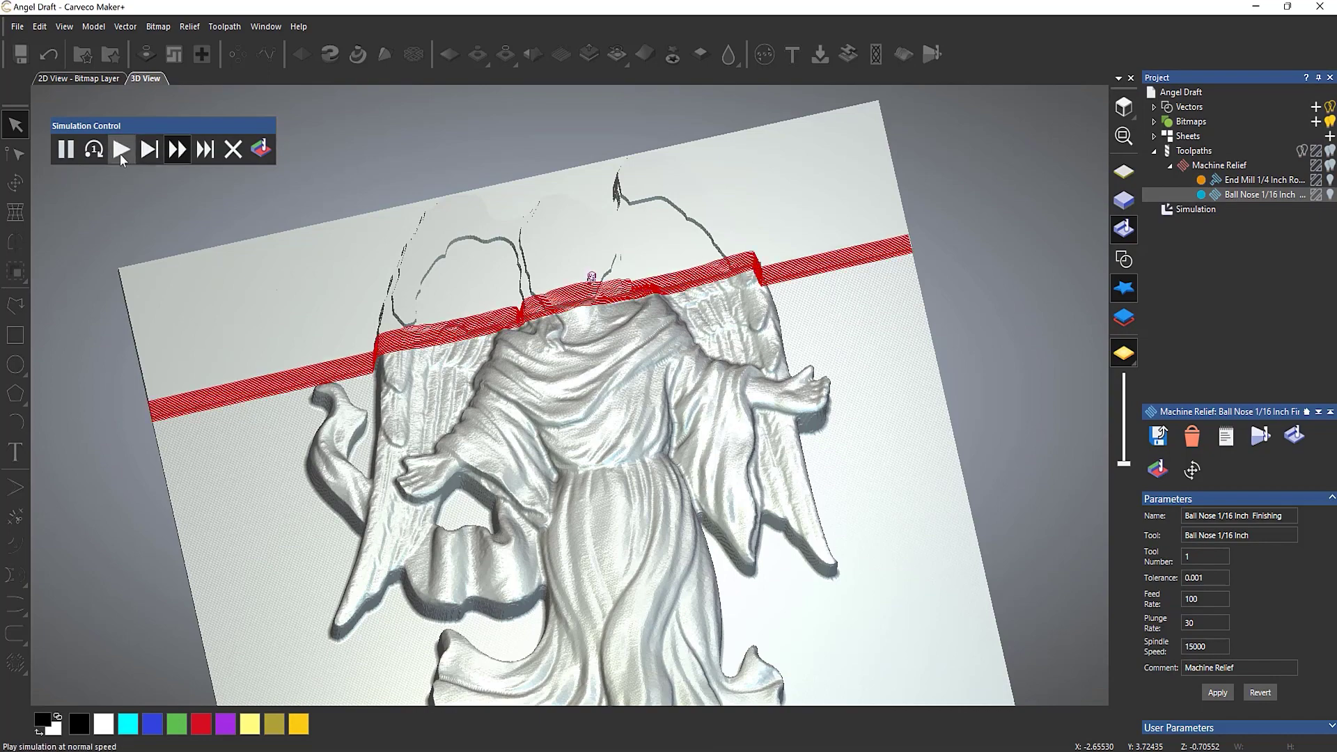
scroll(539, 292, "up", 5)
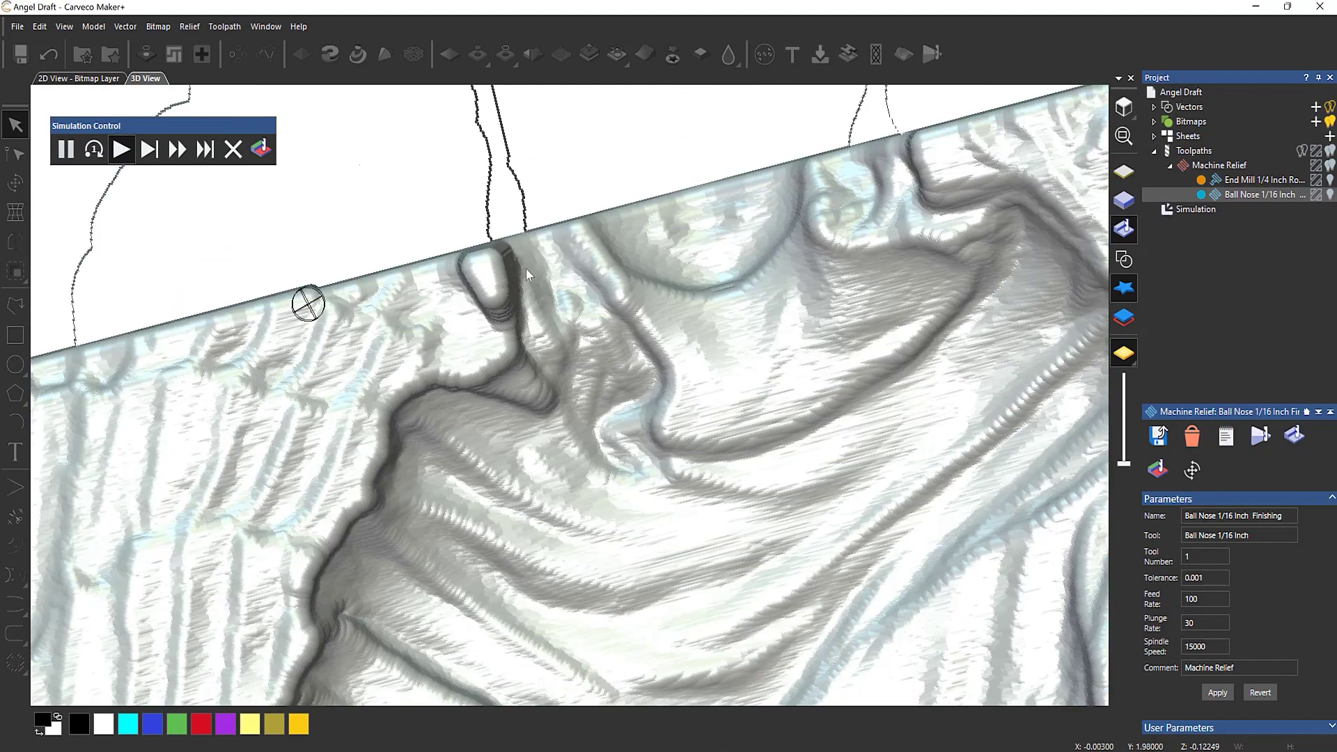
left_click_drag(524, 268, 498, 280)
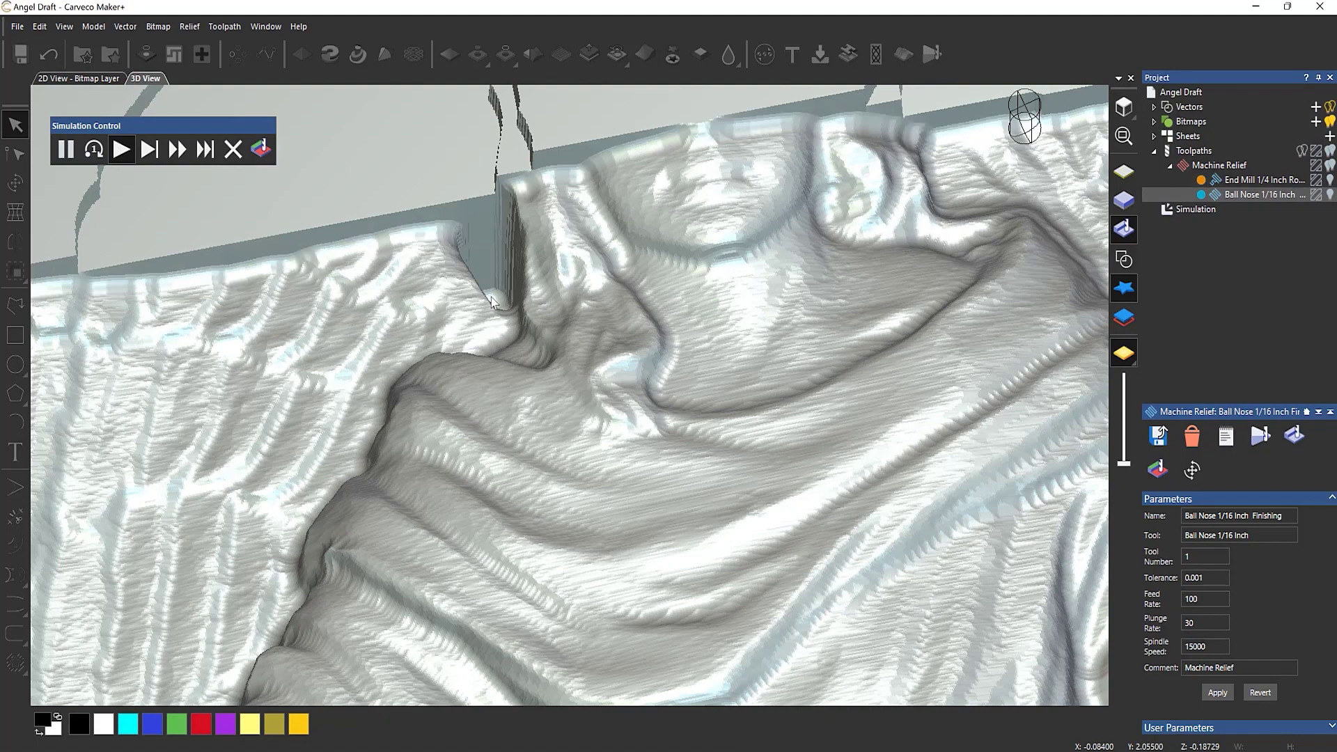
scroll(491, 301, "down", 5)
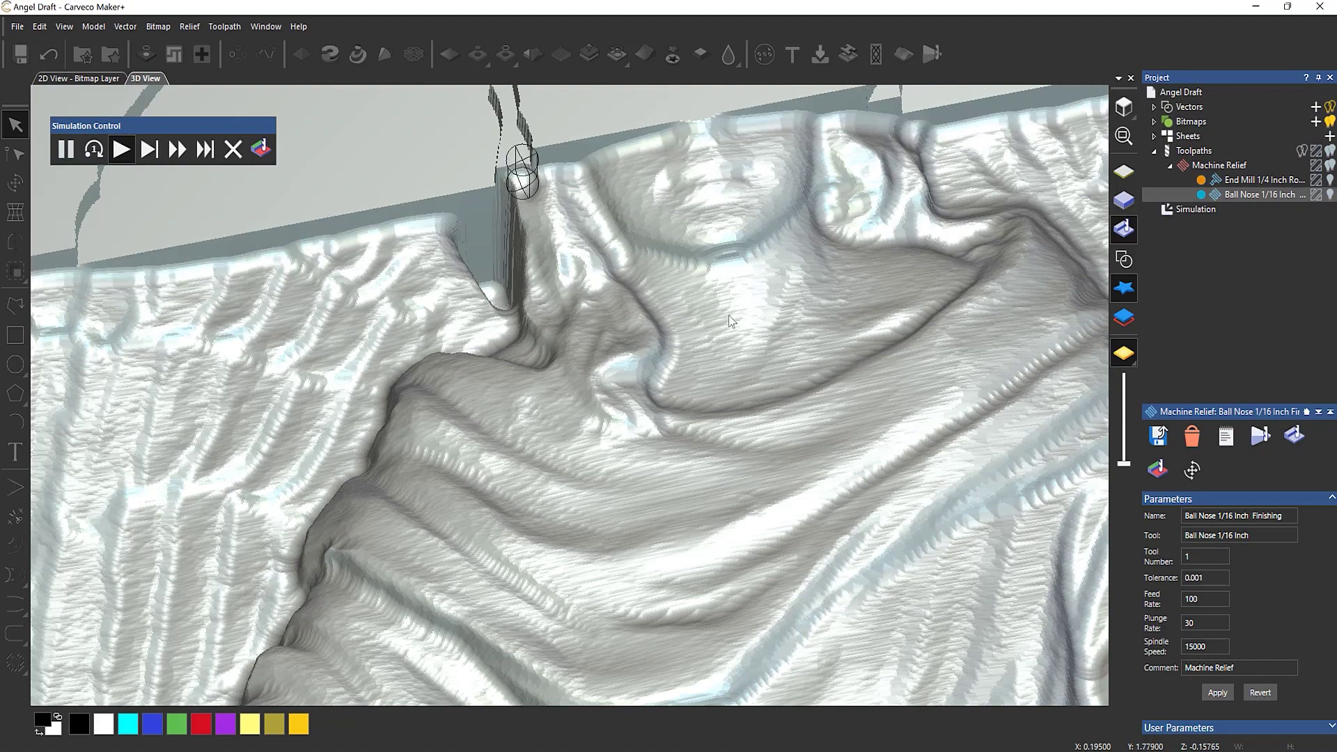
left_click_drag(647, 279, 619, 243)
scroll(618, 240, "up", 4)
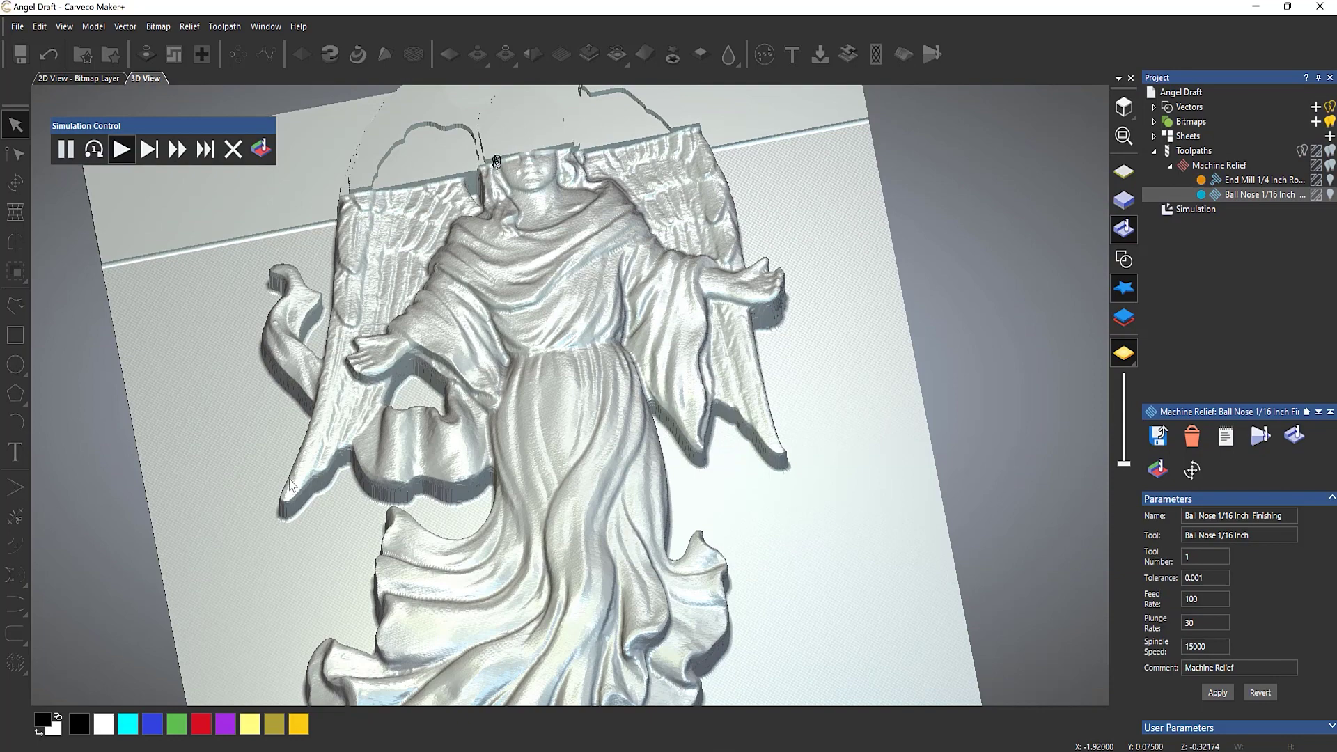
Abandon and reset the simulation to restore the yellow angel relief, then orbit to a frontal view.
left_click(64, 150)
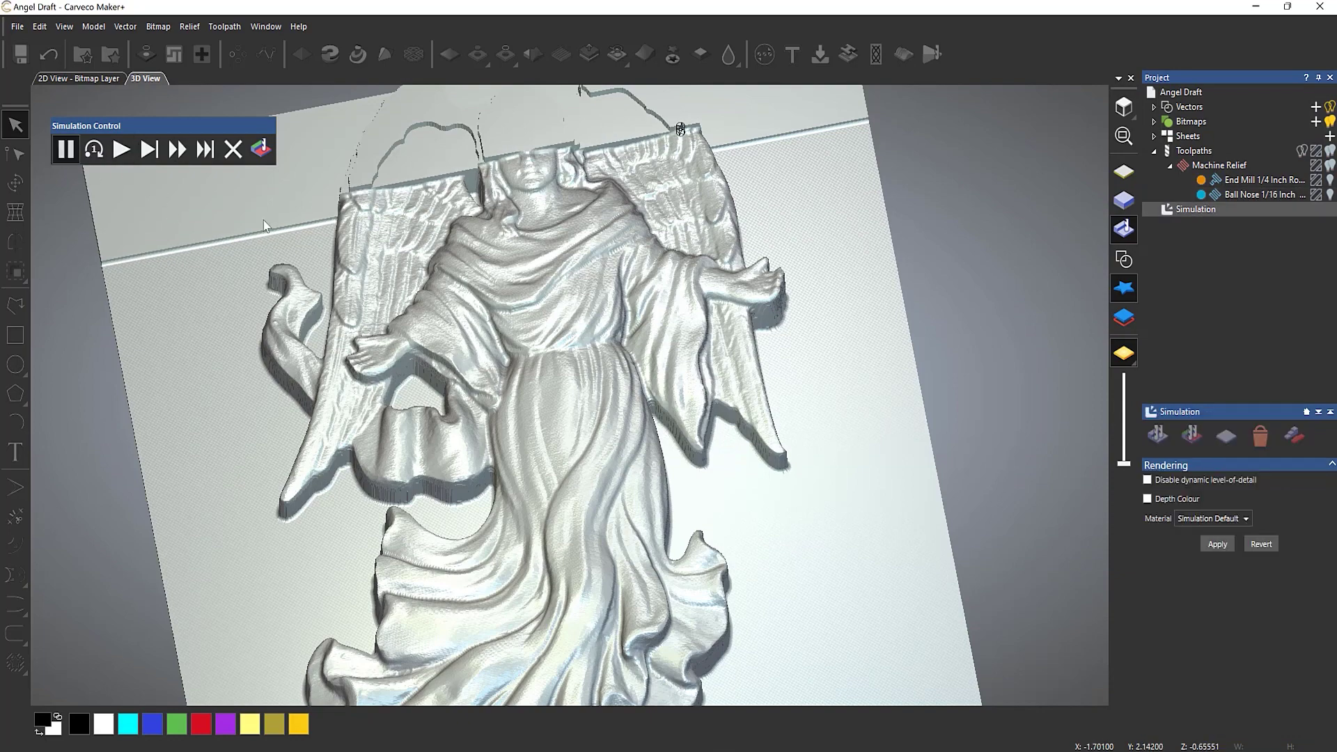
left_click(236, 154)
right_click(1196, 207)
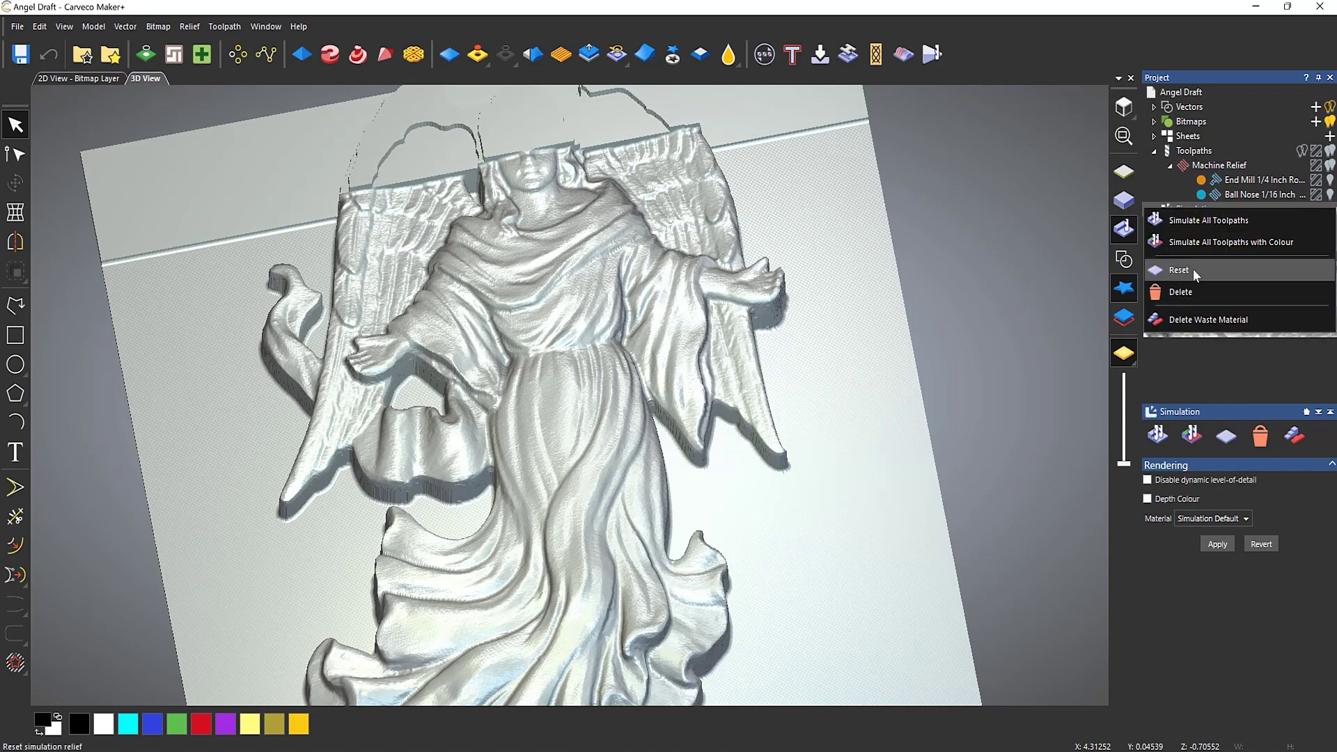
left_click(1193, 291)
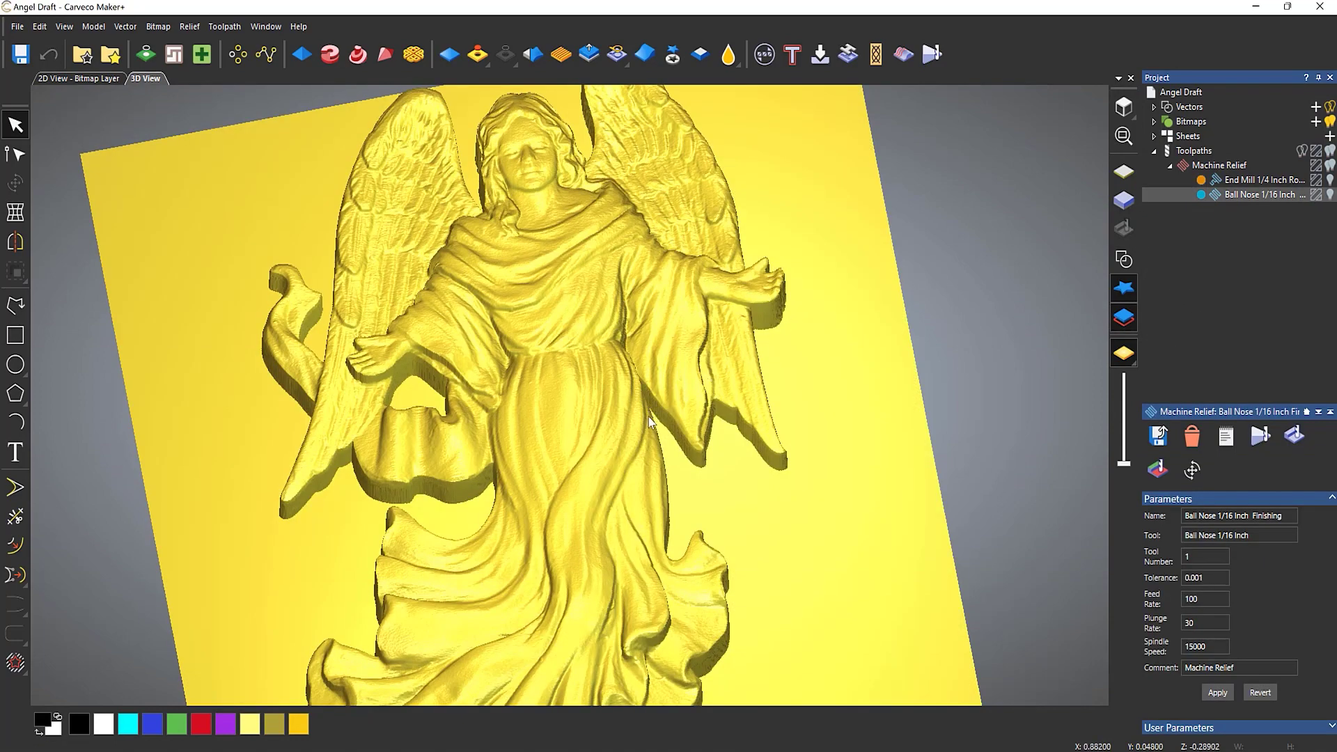
left_click_drag(648, 421, 623, 474)
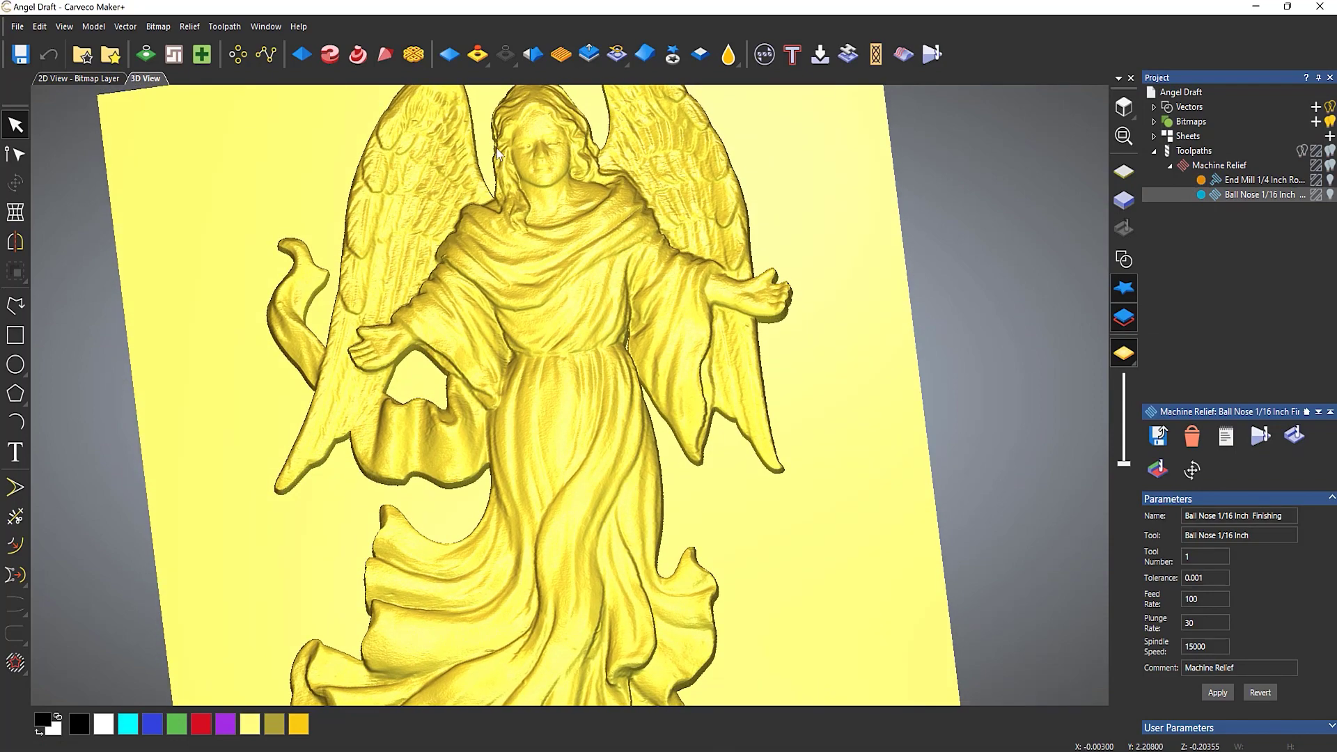
scroll(497, 153, "up", 6)
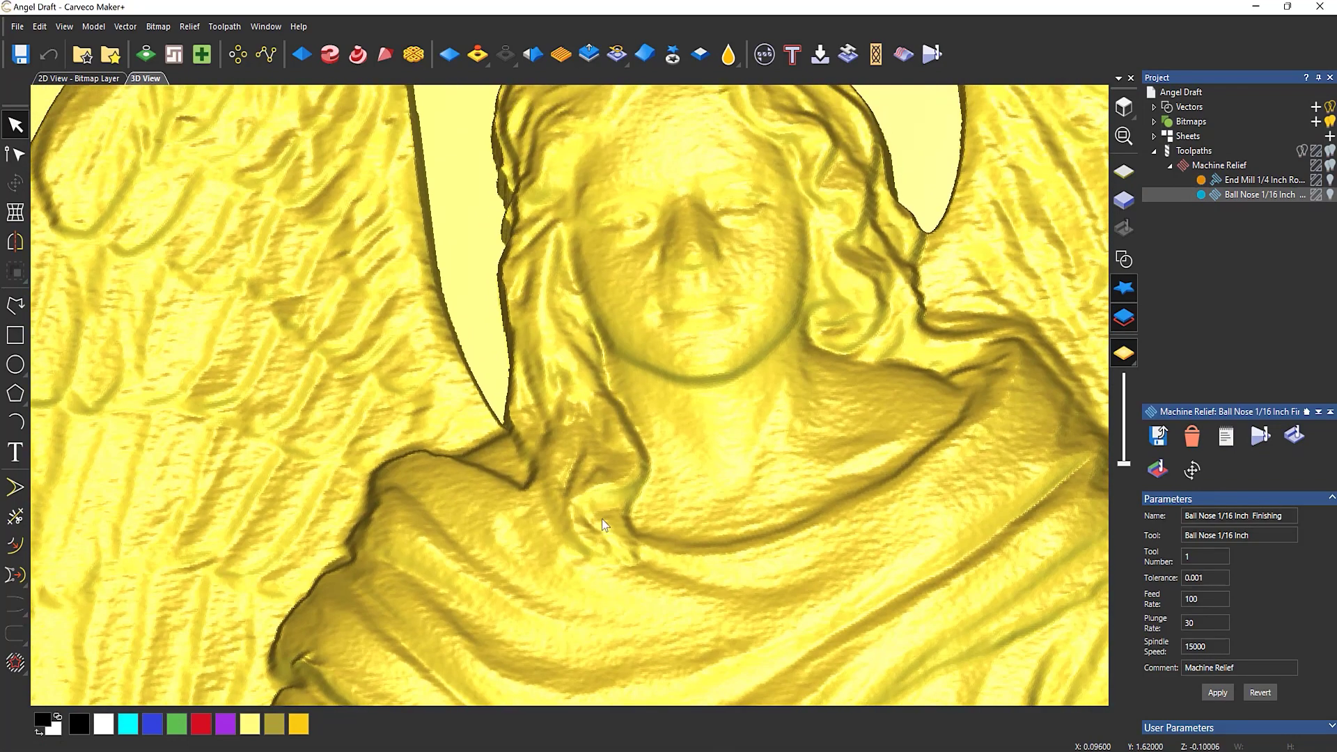
scroll(602, 519, "down", 3)
left_click_drag(703, 569, 634, 557)
scroll(608, 533, "up", 3)
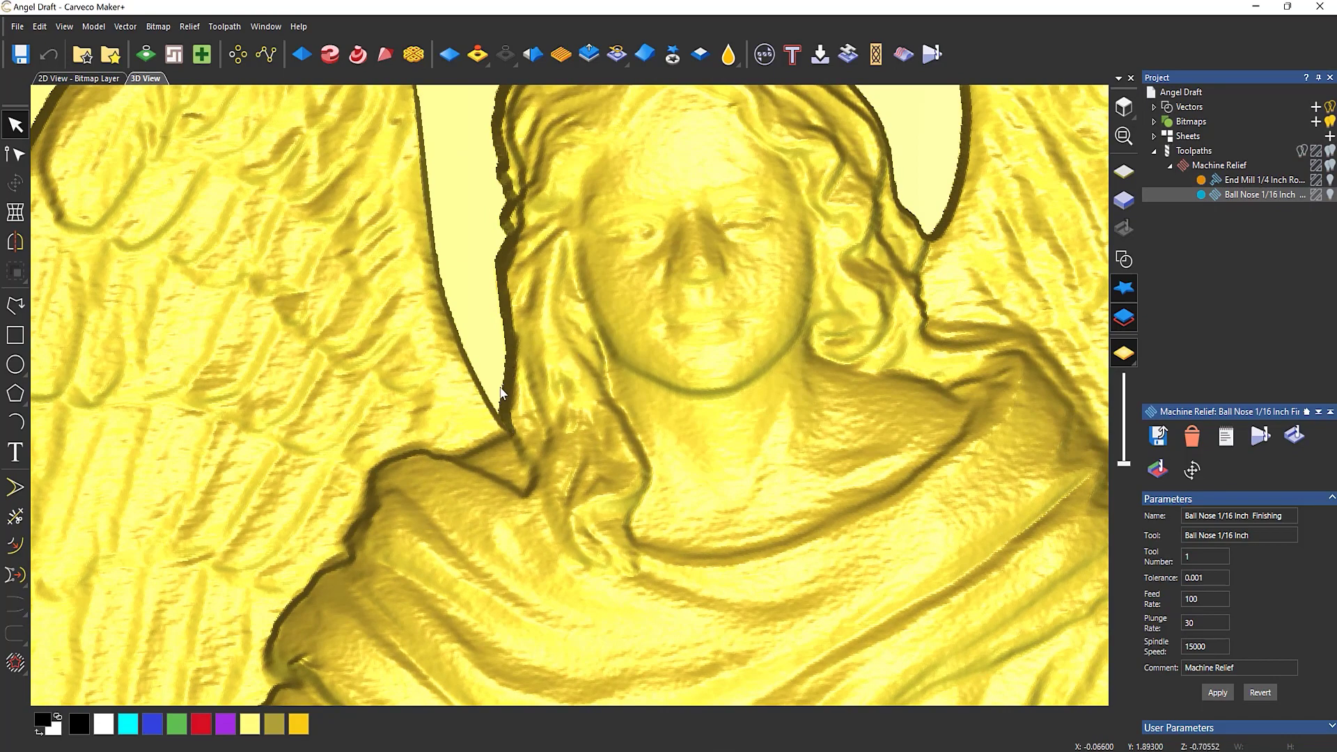
Apply a 20° add-material draft to the angel relief and orbit to inspect the sloped sidewalls.
left_click(712, 60)
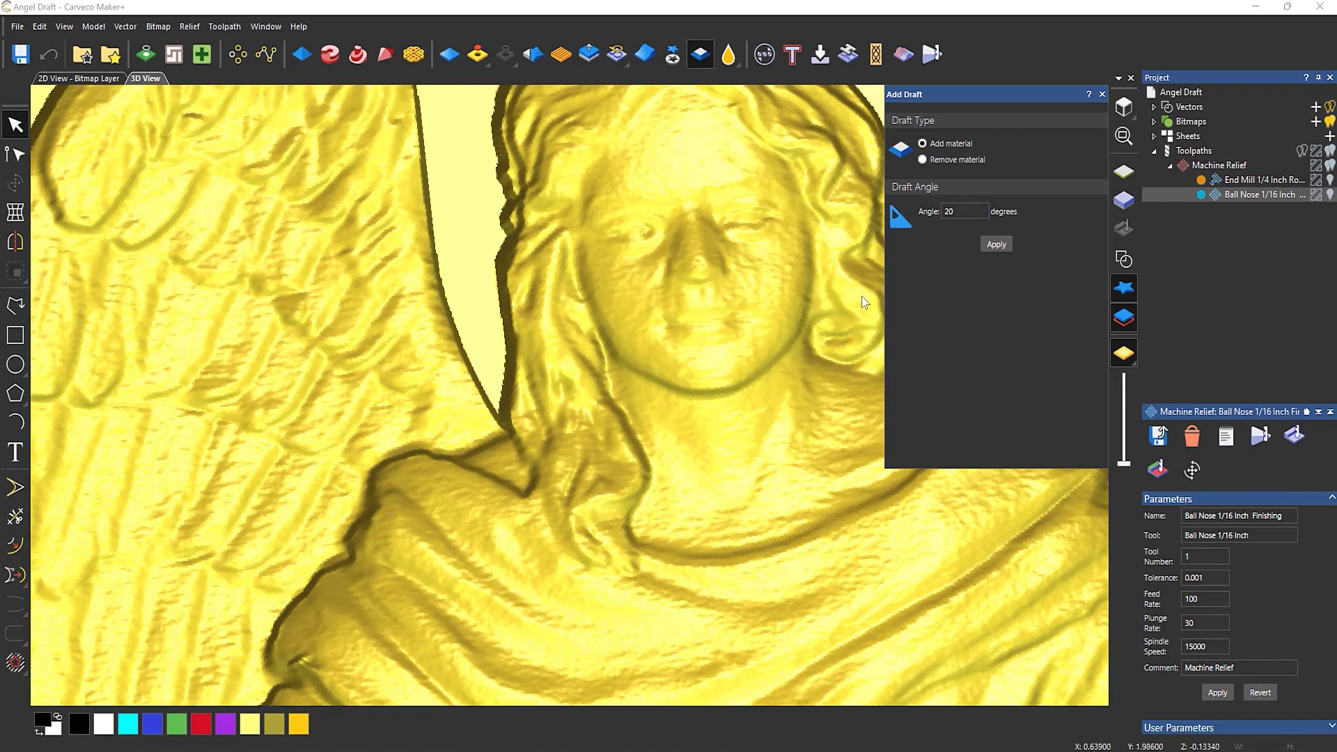
left_click(996, 245)
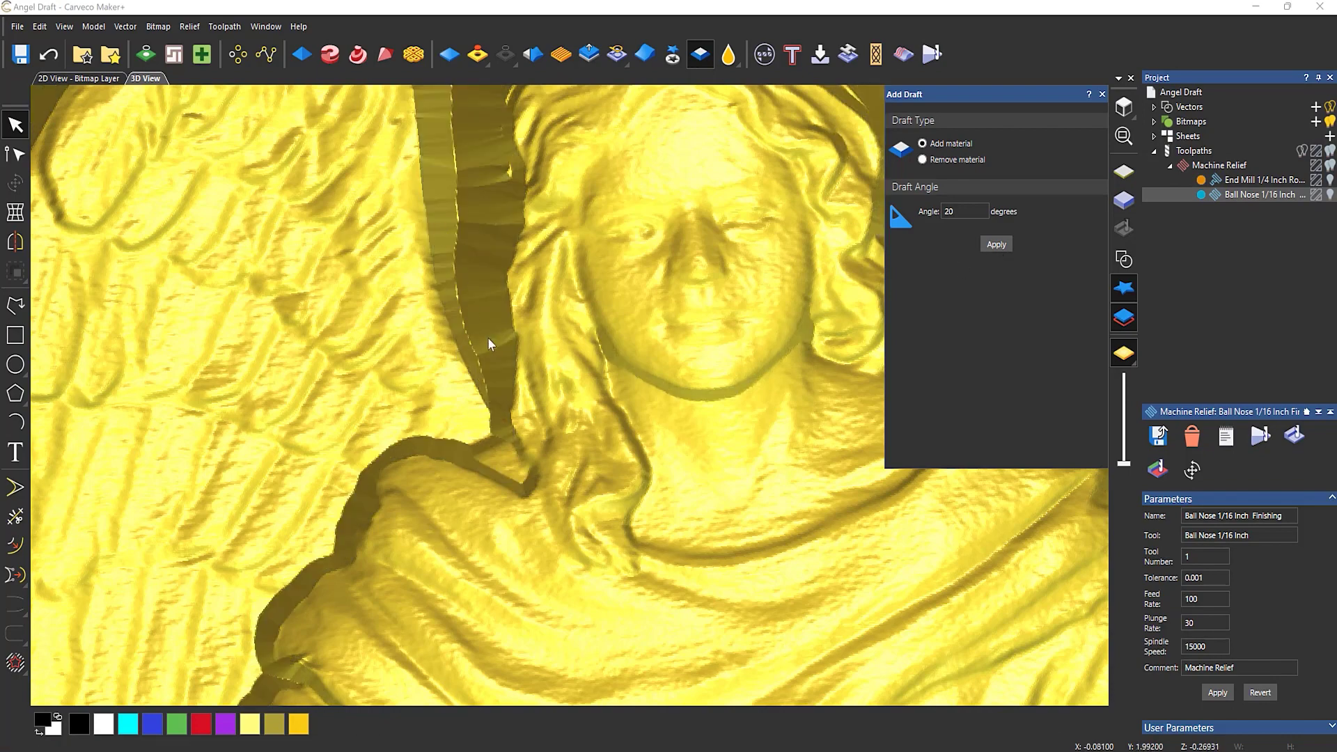
scroll(488, 337, "down", 4)
left_click_drag(517, 381, 683, 688)
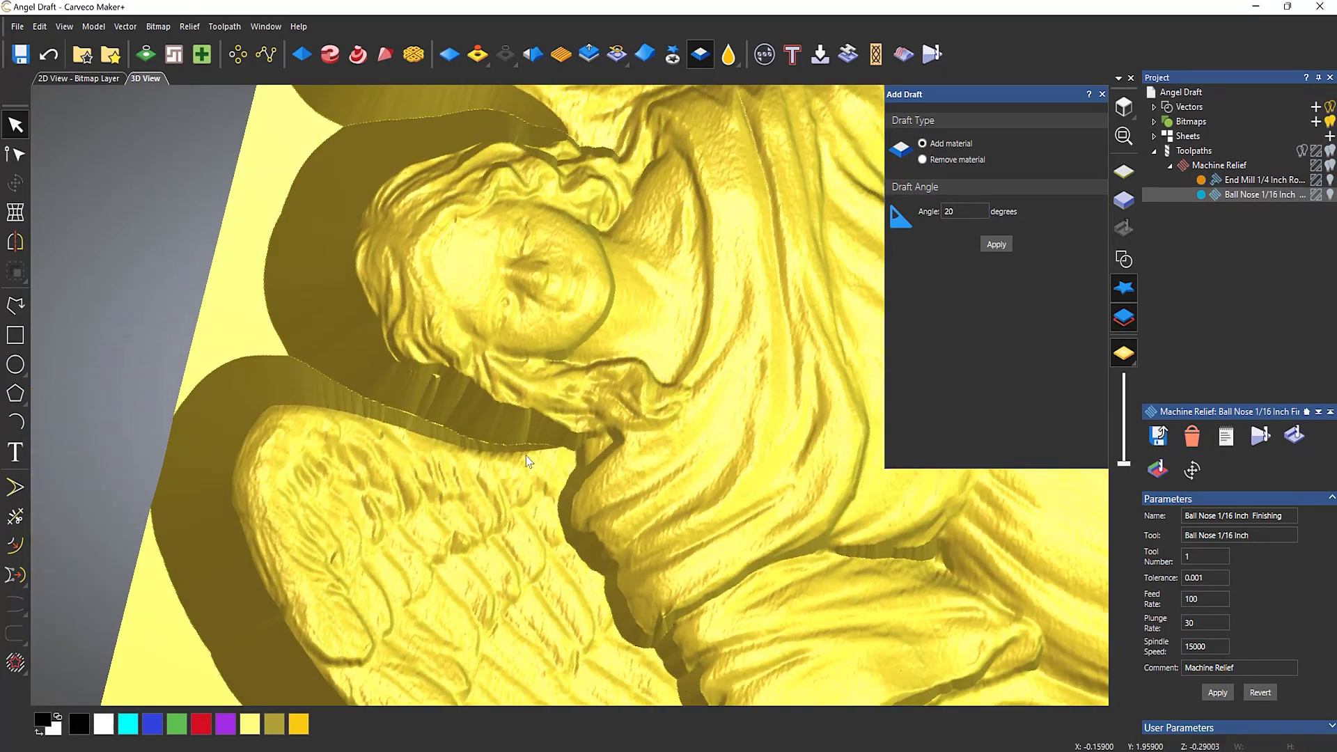
scroll(439, 426, "down", 4)
left_click_drag(524, 512, 880, 642)
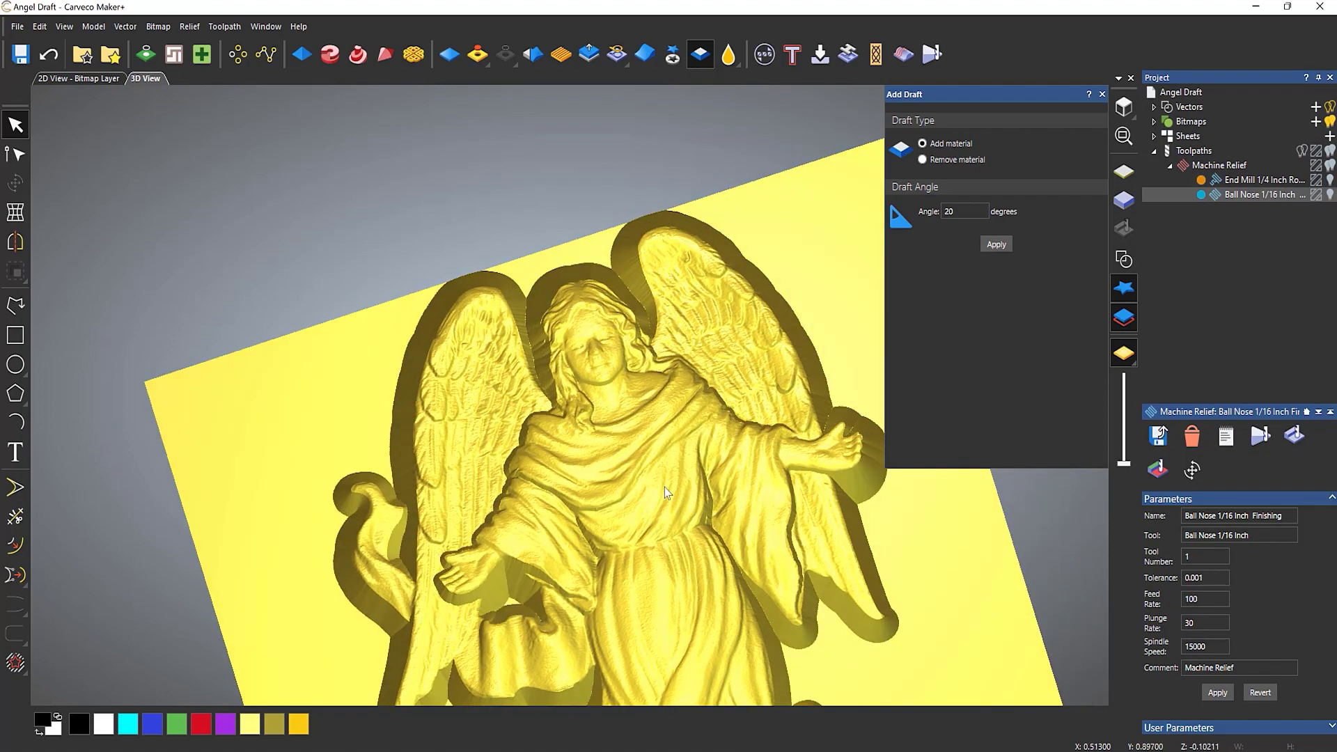
left_click_drag(665, 492, 618, 432)
scroll(735, 325, "down", 3)
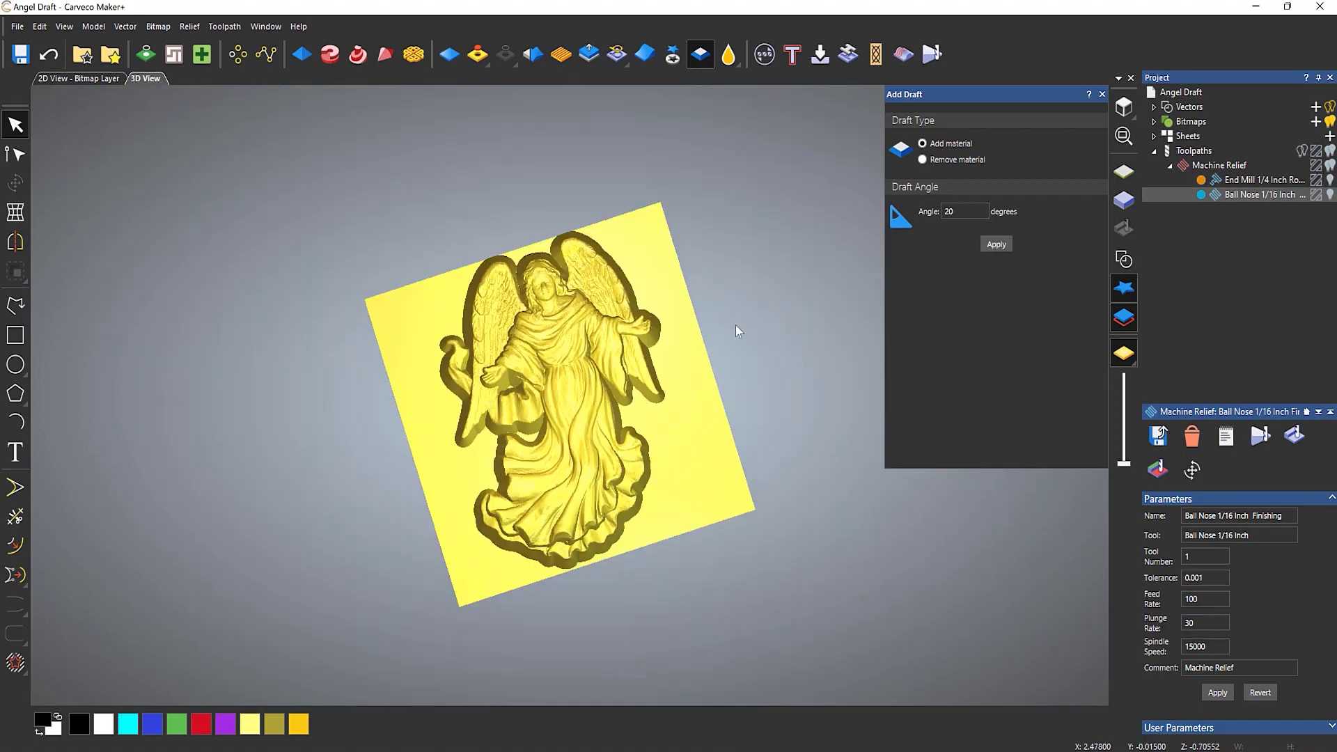
Recalculate both Machine Relief toolpaths for the drafted angel relief.
left_click(1101, 94)
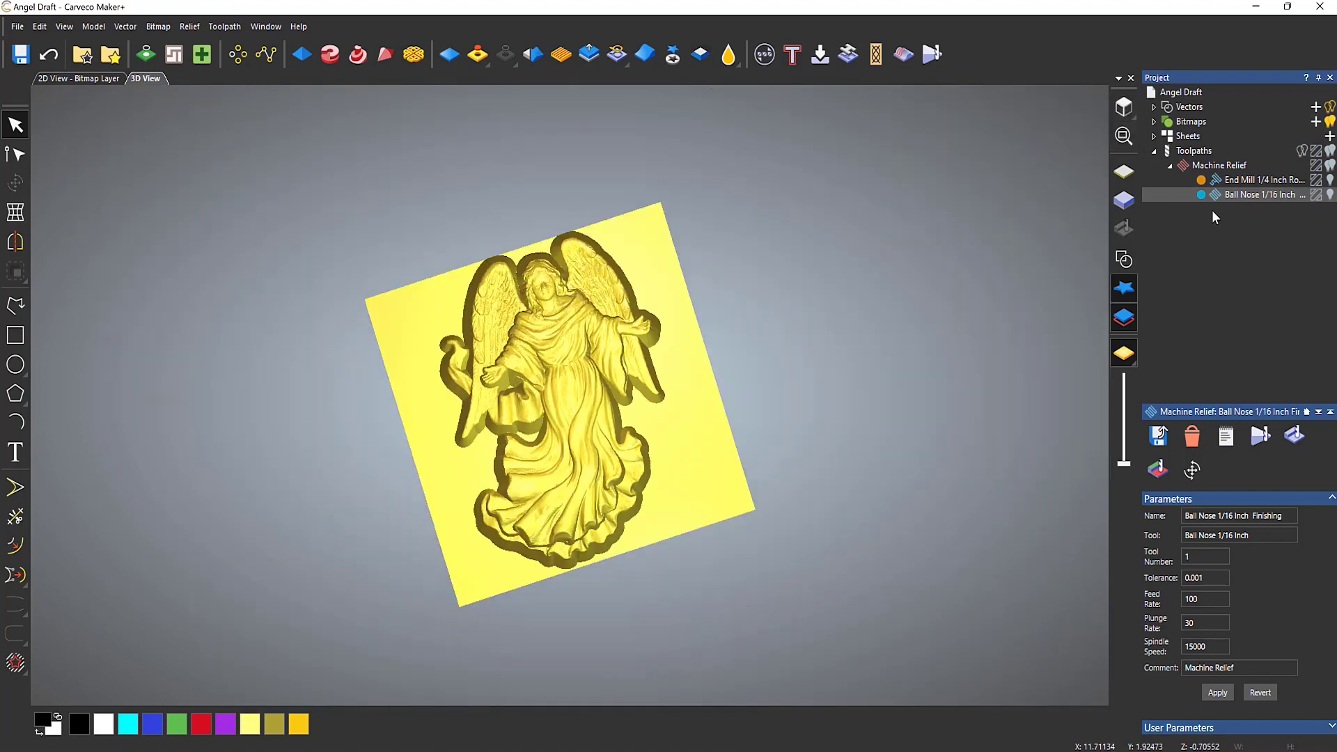
right_click(1211, 169)
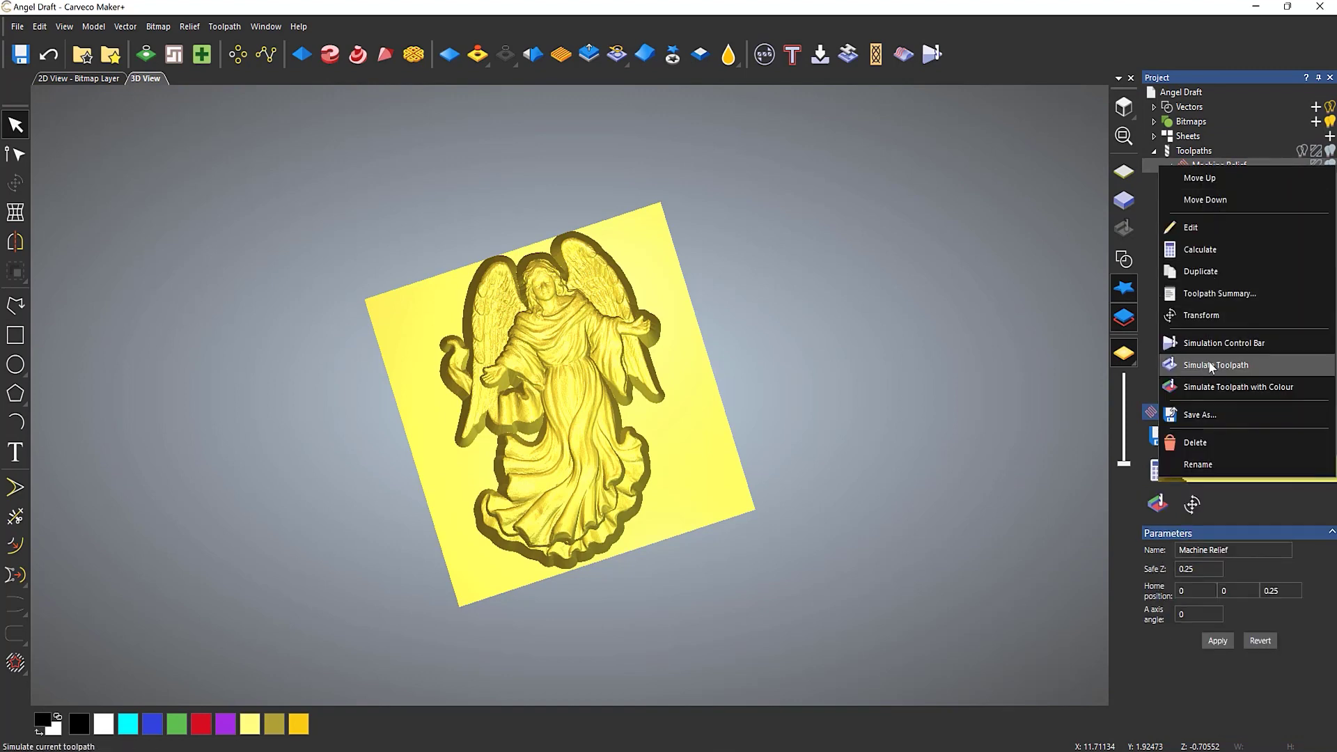
left_click(1201, 247)
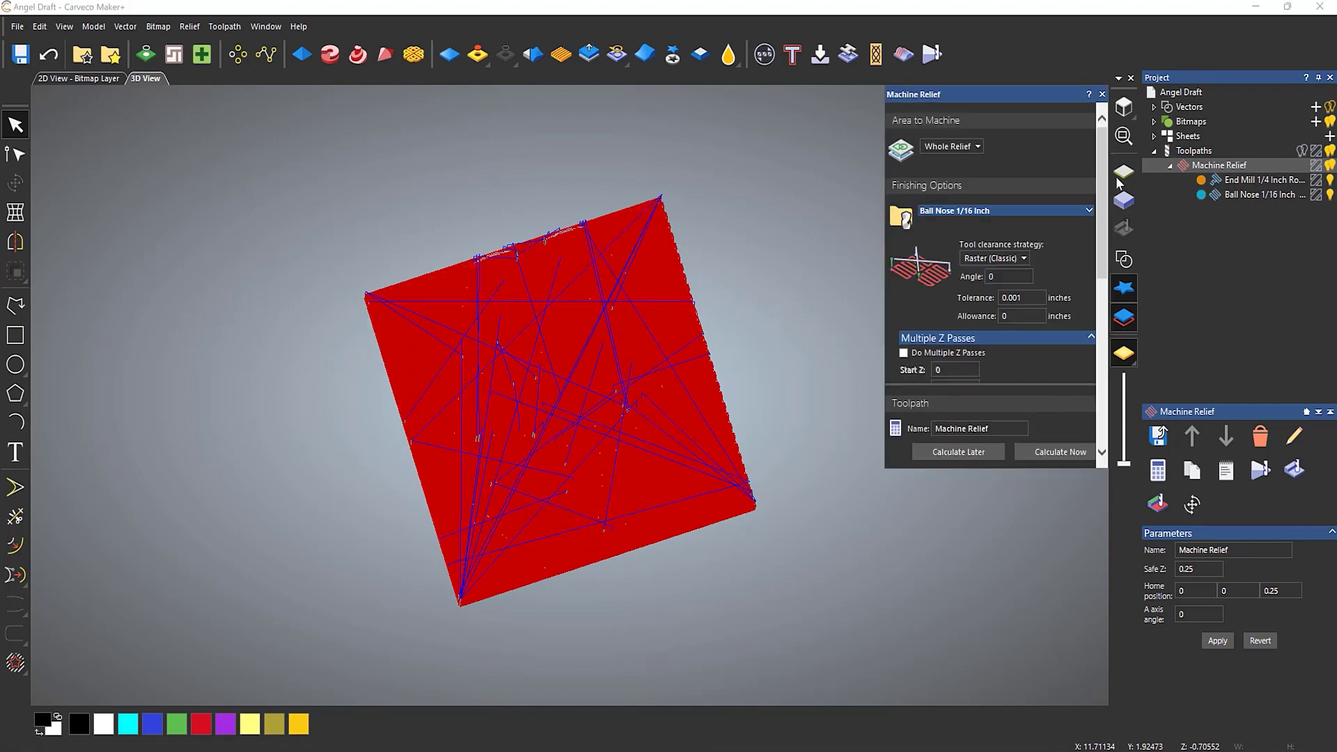
left_click(1102, 94)
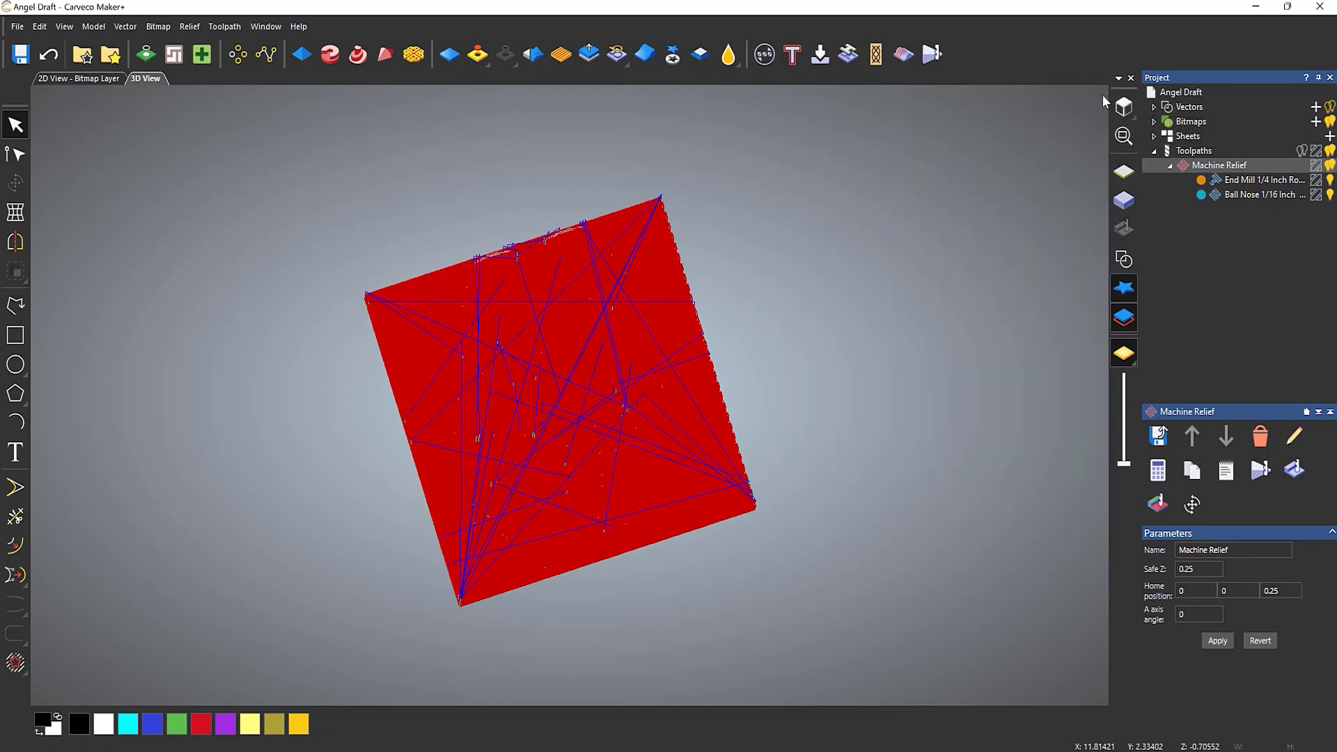
scroll(584, 368, "up", 2)
left_click_drag(477, 477, 571, 417)
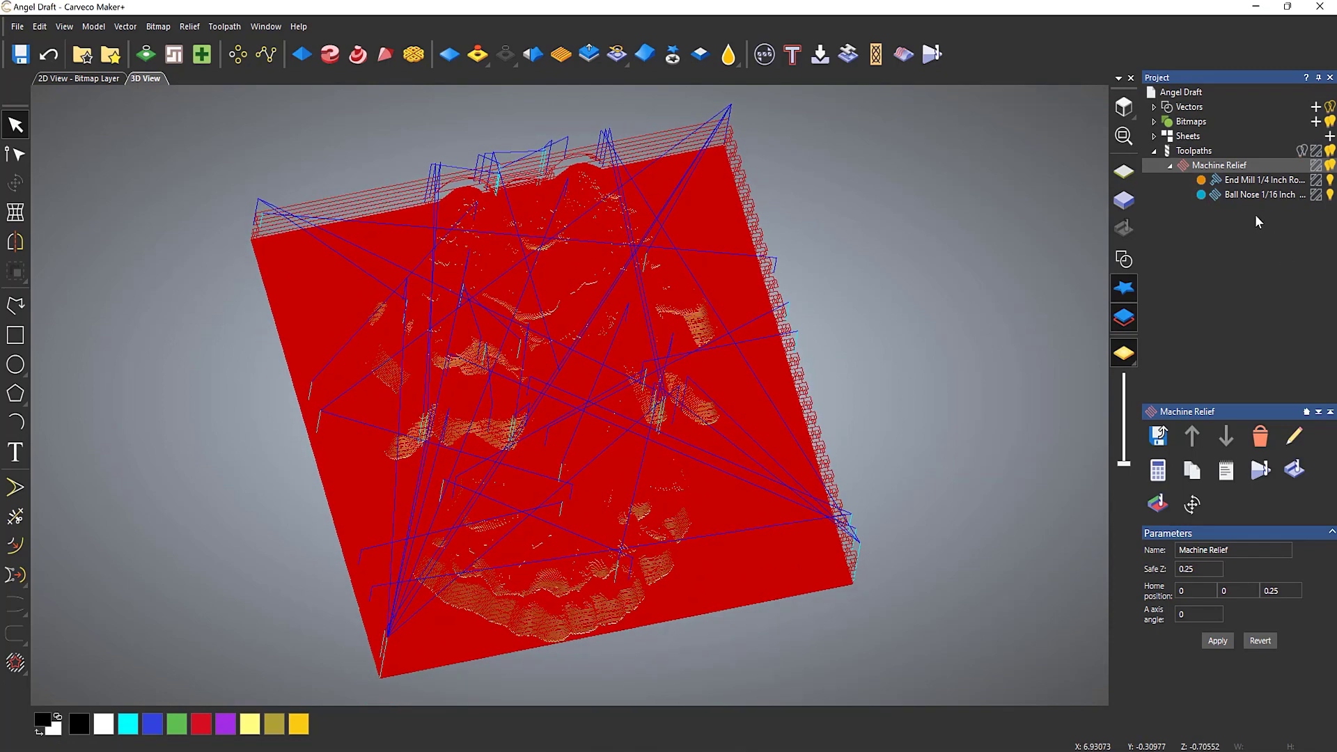
Simulate the End Mill 1/4 Inch Roughing toolpath on the stock block.
right_click(1244, 182)
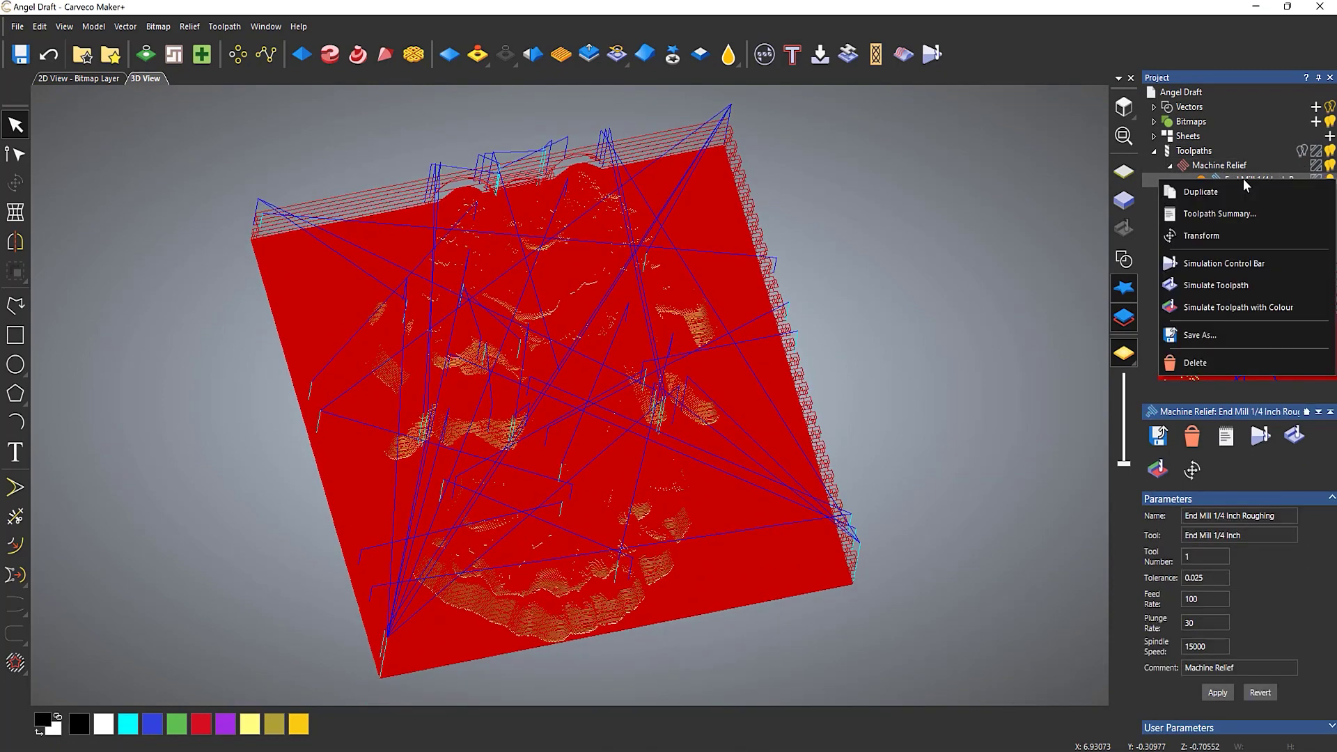
left_click(1221, 287)
left_click(724, 507)
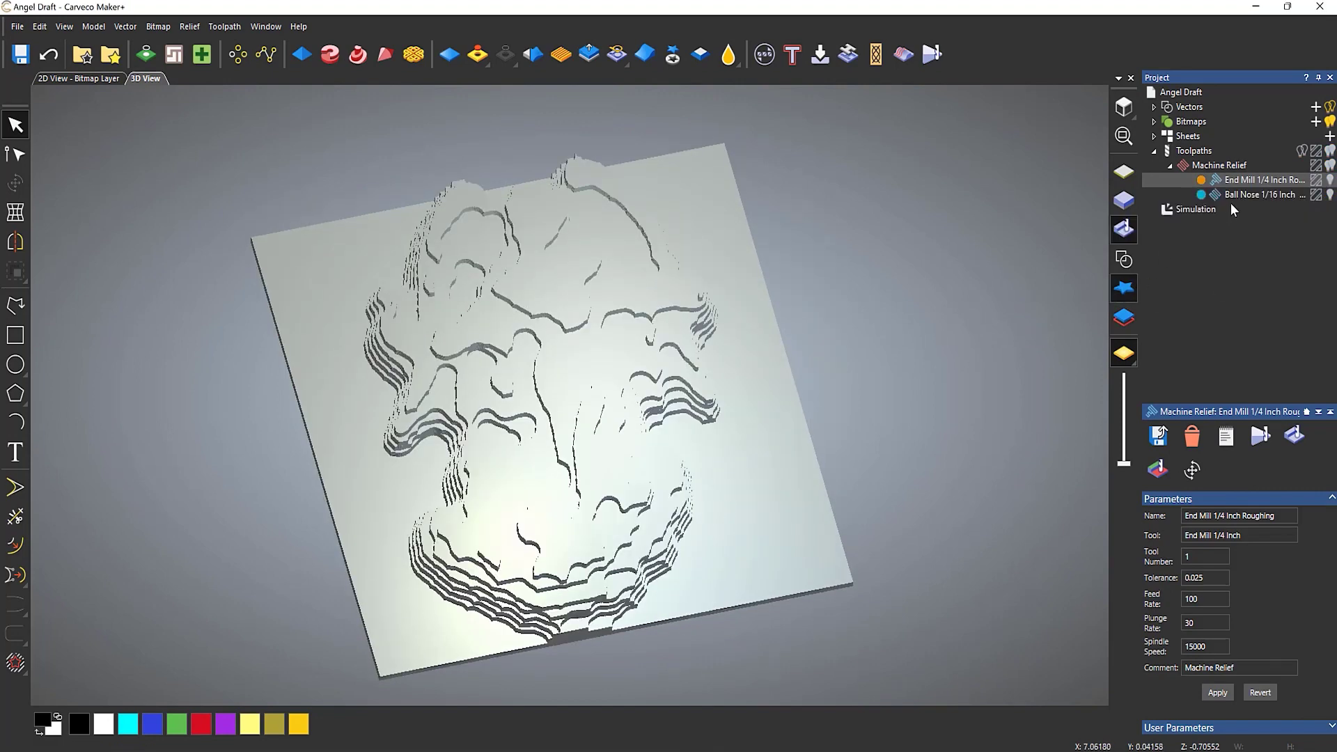
Start playing the Ball Nose 1/16 Inch Finishing simulation from its control bar.
right_click(1235, 196)
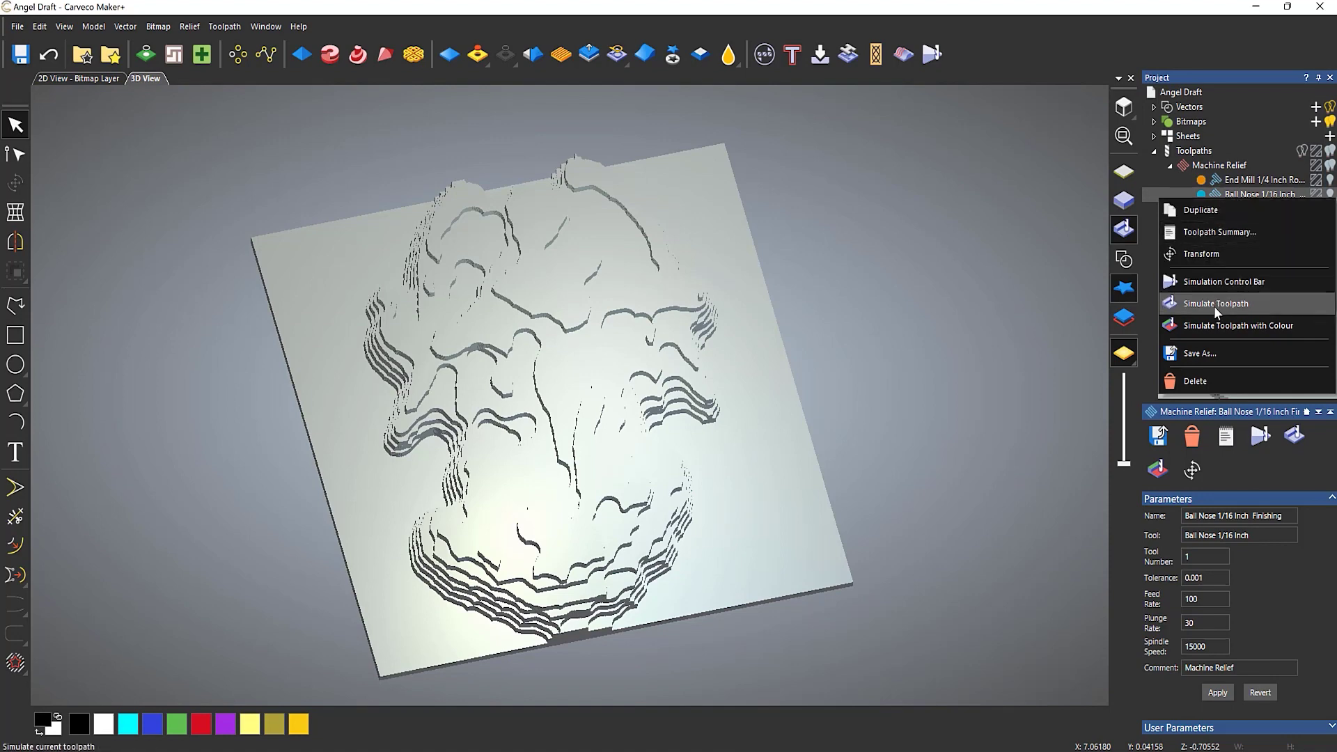
left_click(1220, 274)
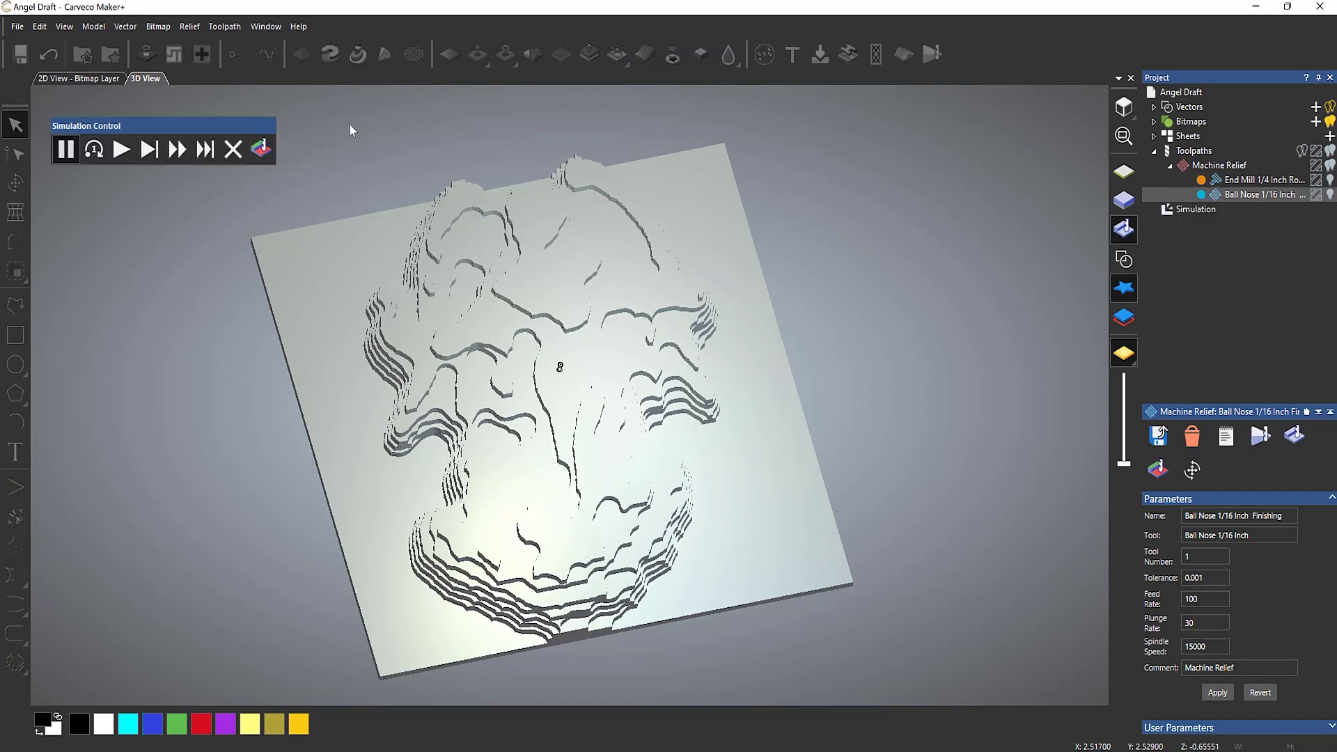
left_click(121, 155)
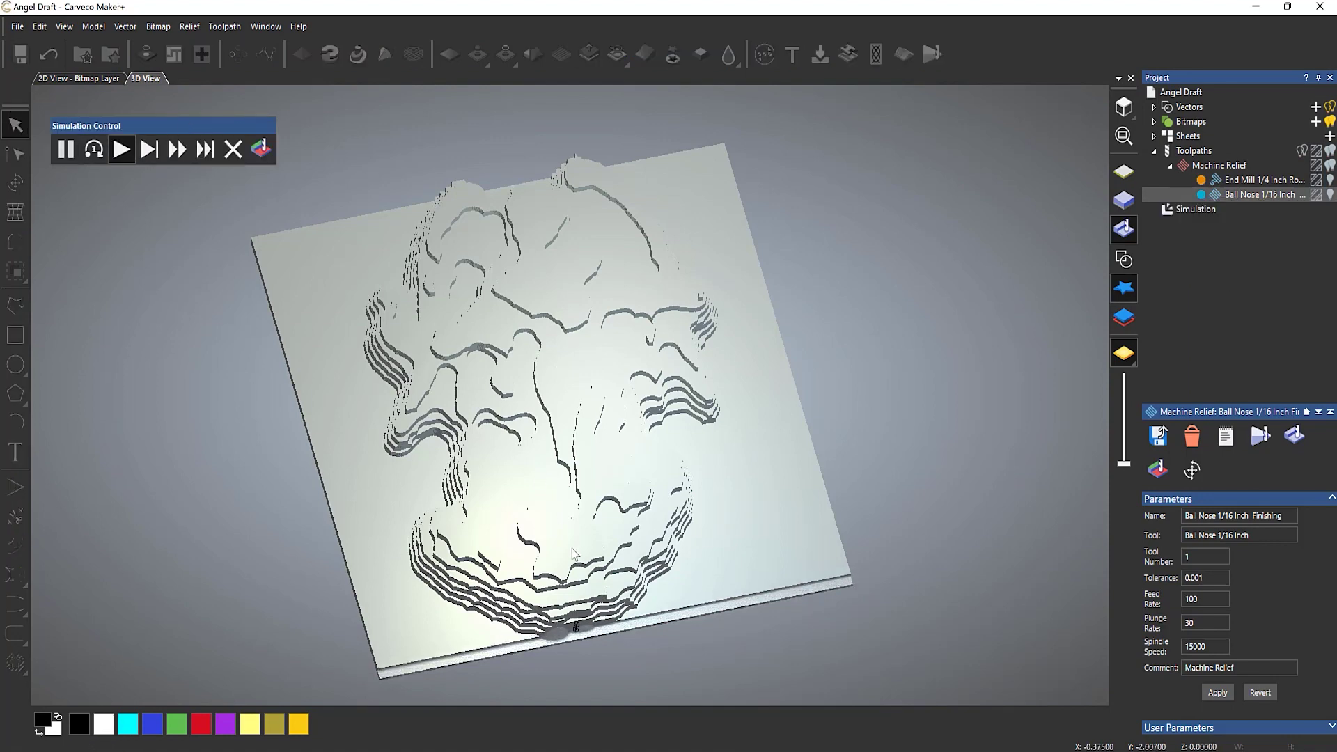
scroll(566, 674, "up", 6)
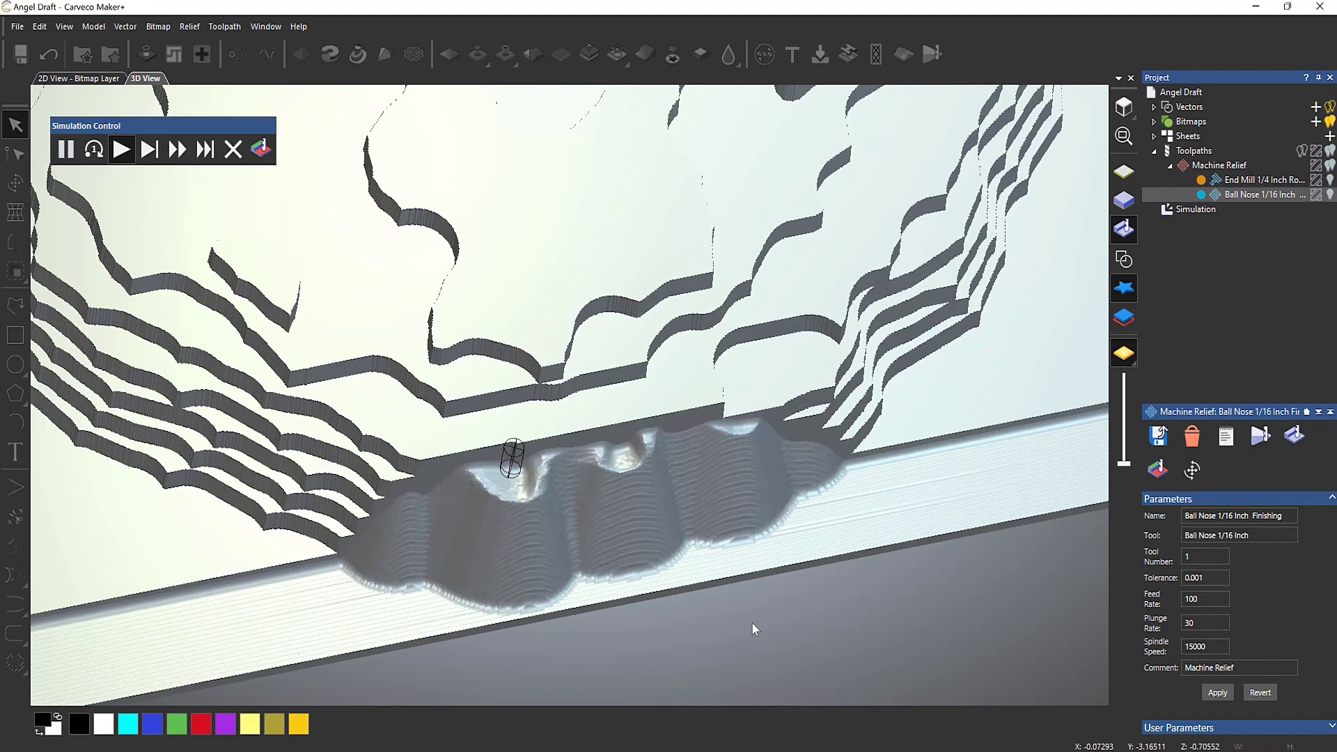
left_click_drag(752, 628, 620, 498)
scroll(613, 418, "down", 5)
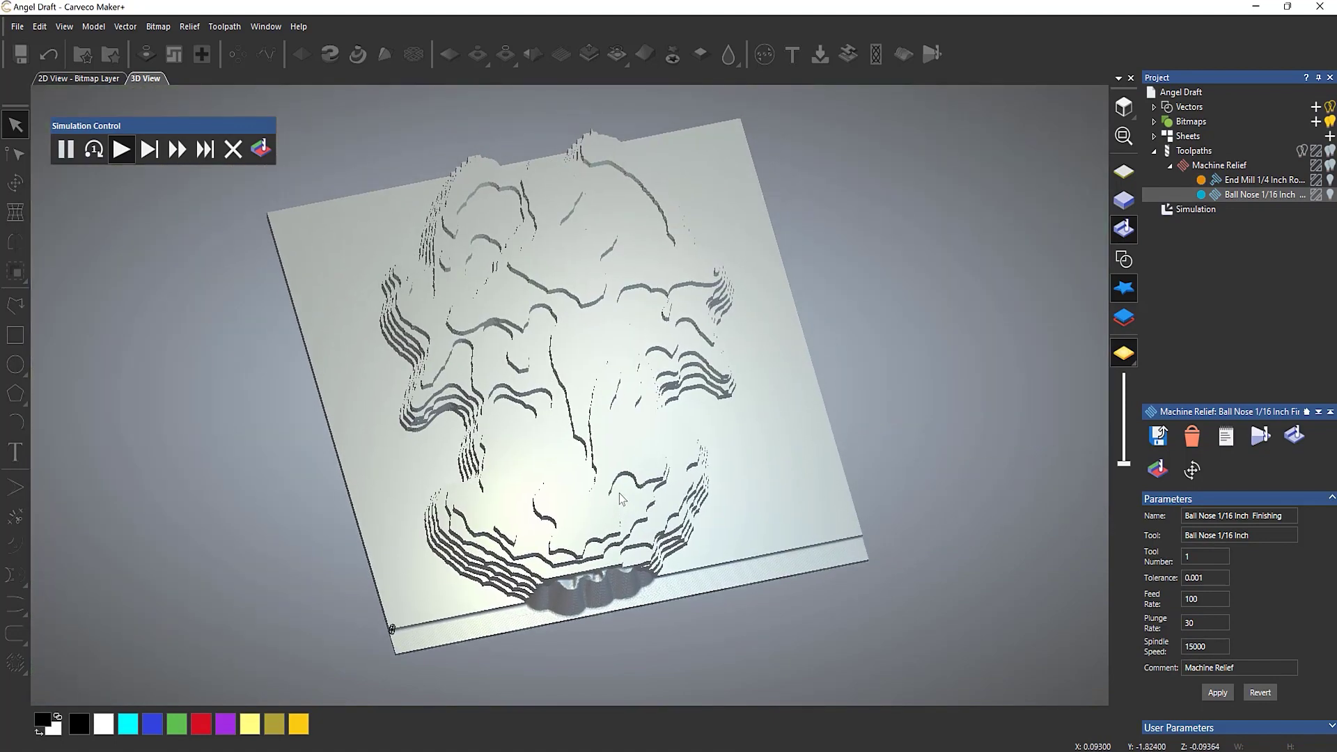
Fast-play the finishing simulation until the lower part of the angel's robe is carved.
left_click(175, 153)
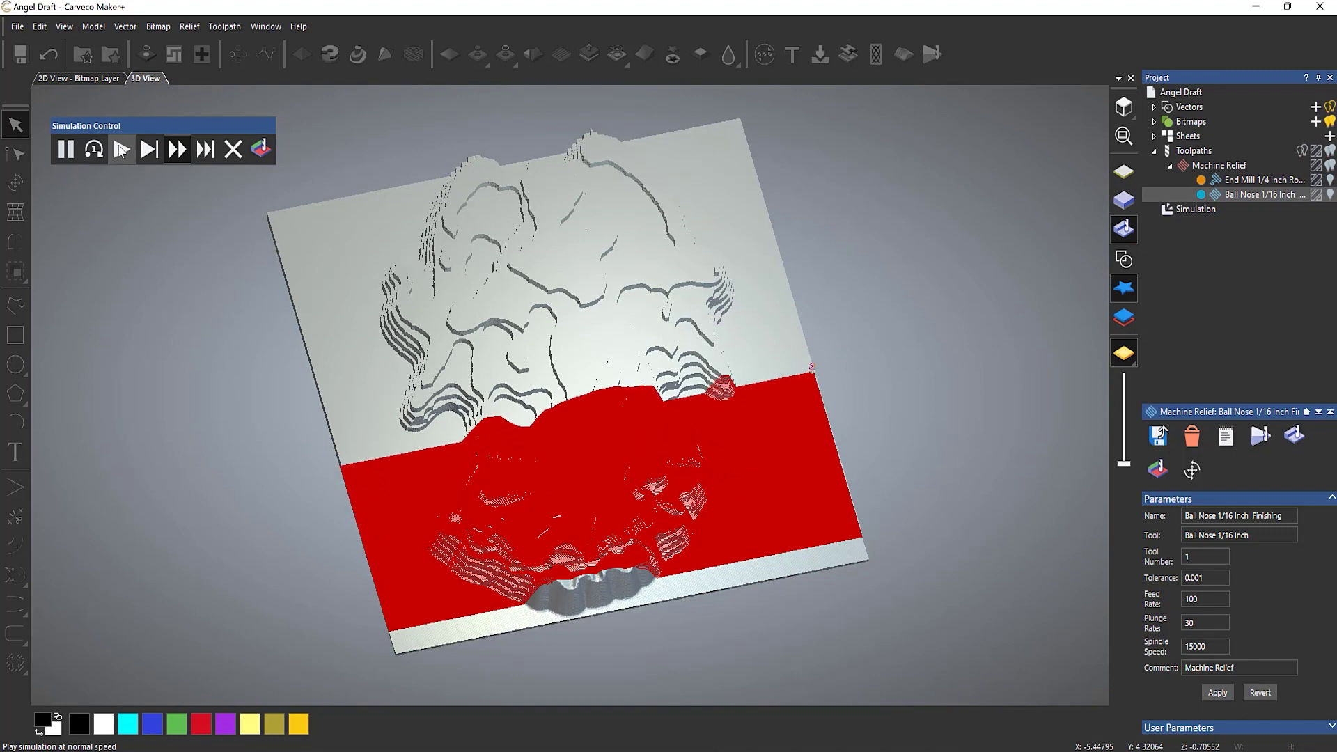
scroll(614, 459, "up", 10)
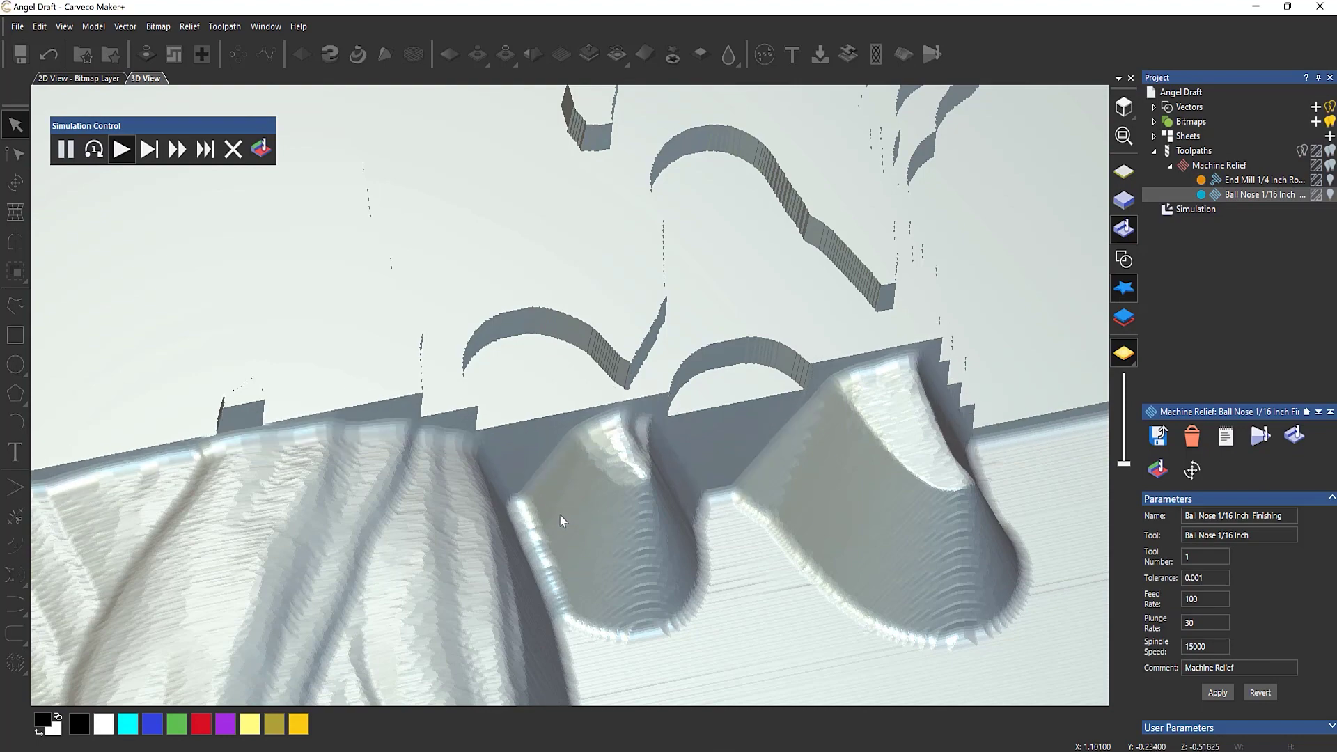
scroll(559, 515, "down", 3)
scroll(557, 516, "down", 5)
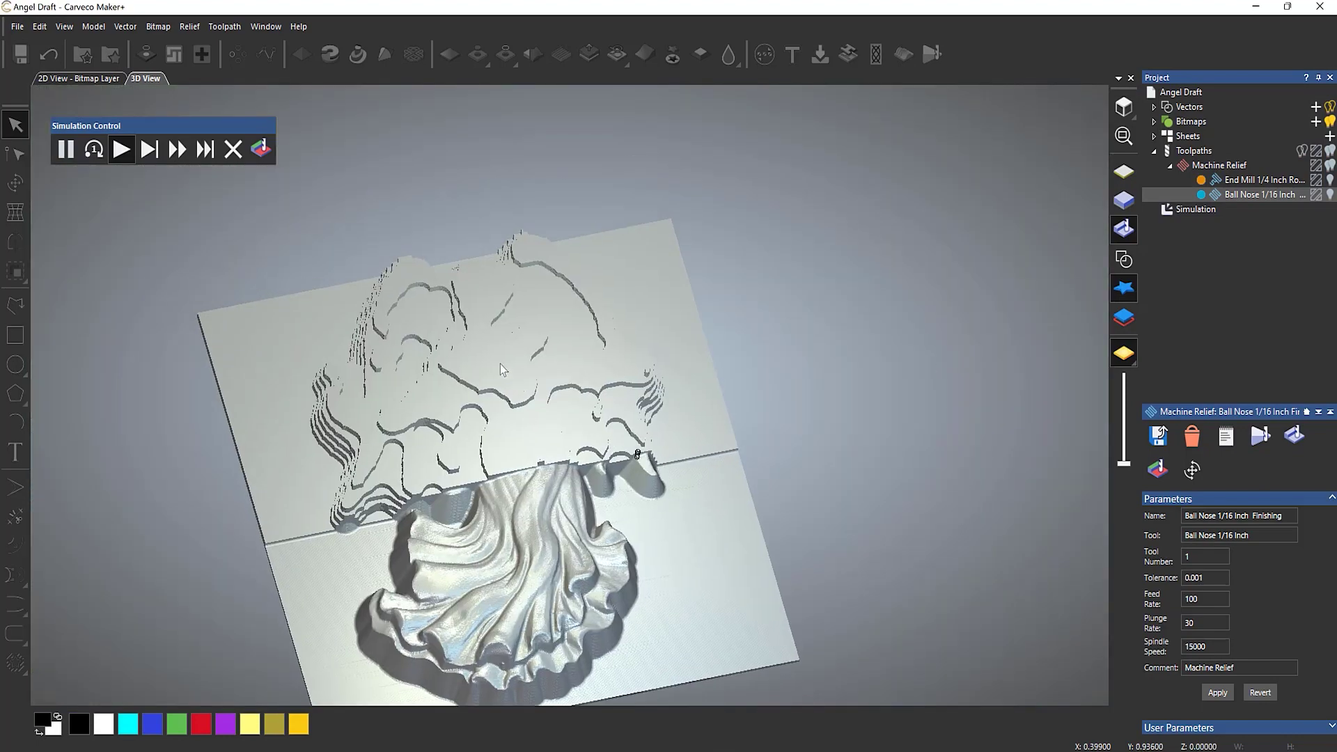
scroll(473, 344, "up", 3)
Run the finishing simulation at maximum then normal speed while turning the view to face the angel.
left_click(205, 159)
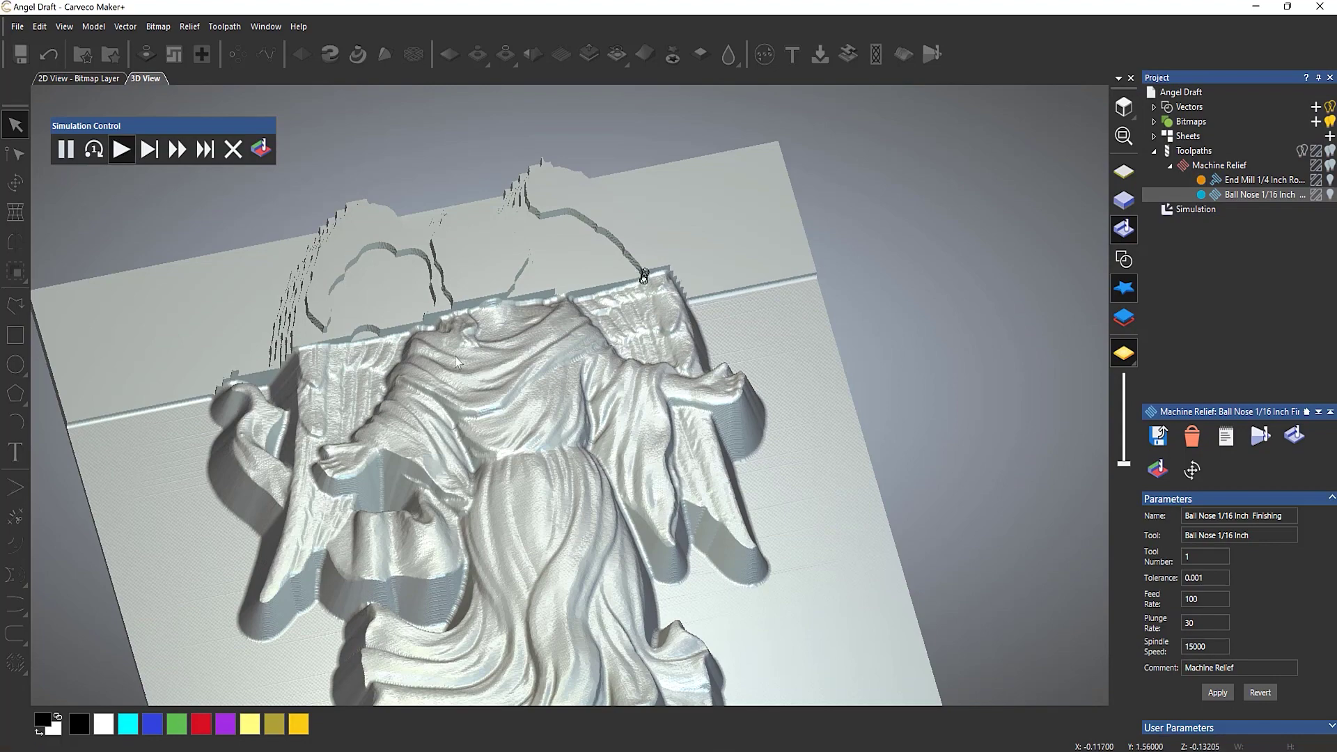
scroll(454, 356, "up", 10)
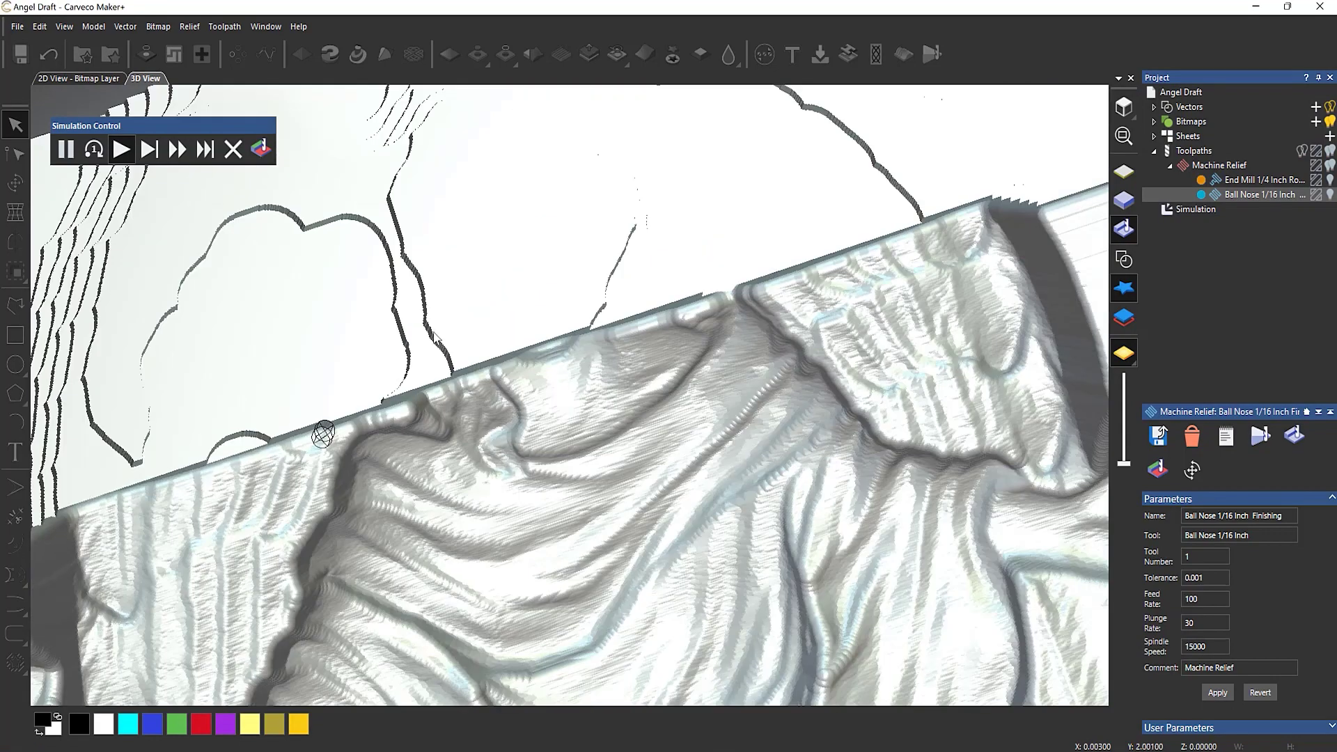
left_click(177, 151)
left_click(121, 151)
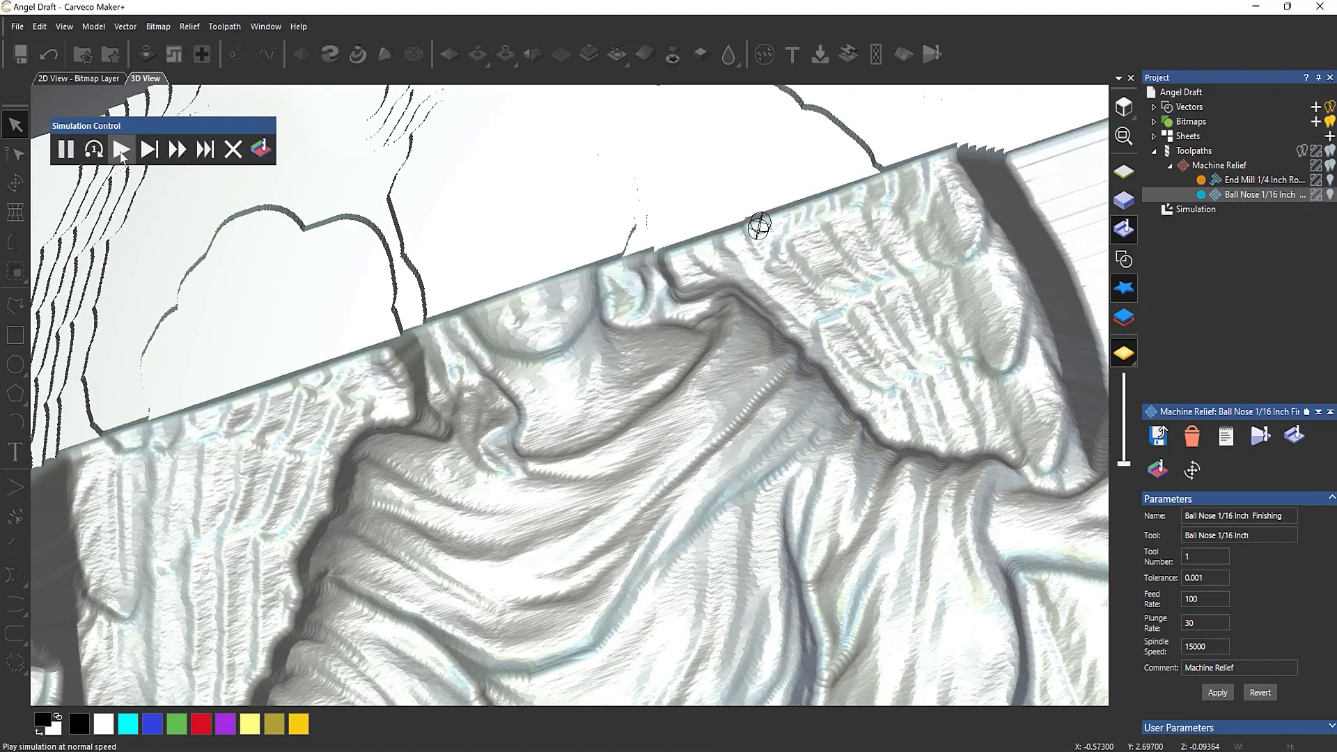
scroll(254, 404, "down", 3)
left_click_drag(254, 404, 393, 334)
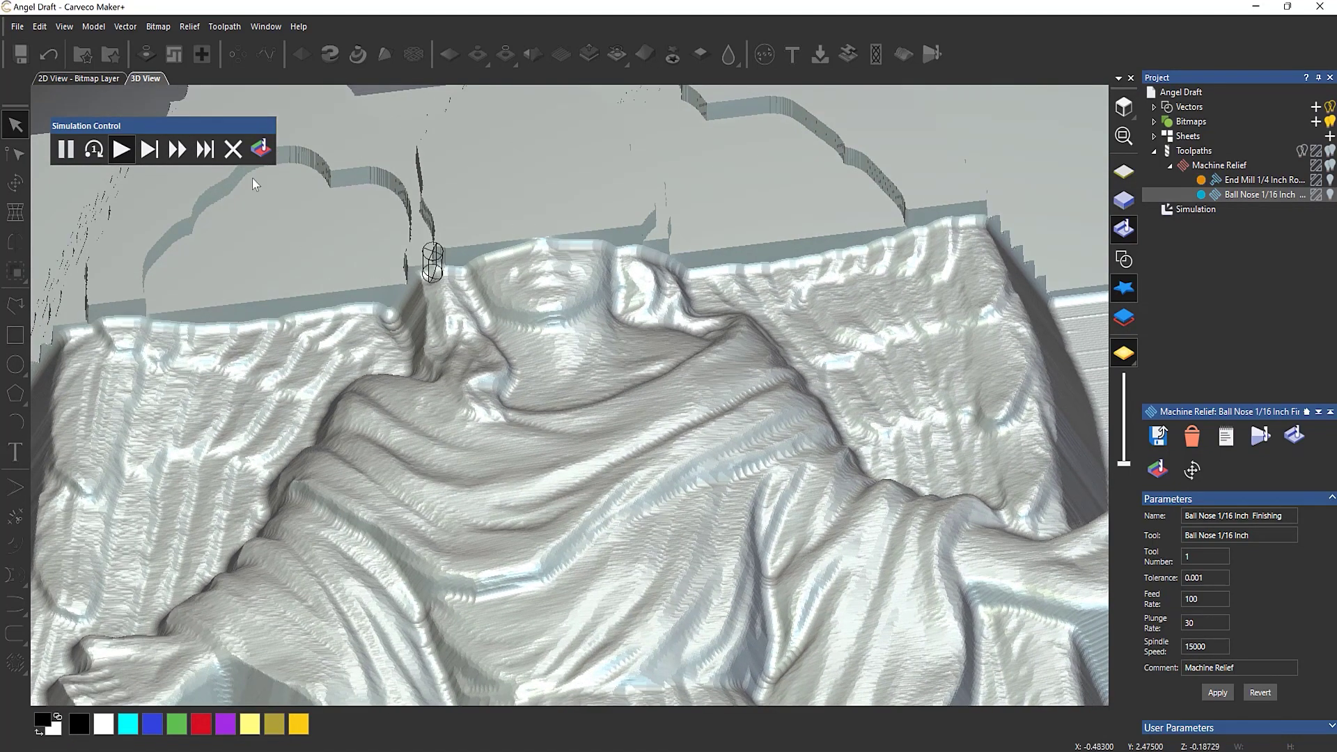
Keep alternating speeds until the final passes reach the block's top edge above the wings.
left_click(177, 150)
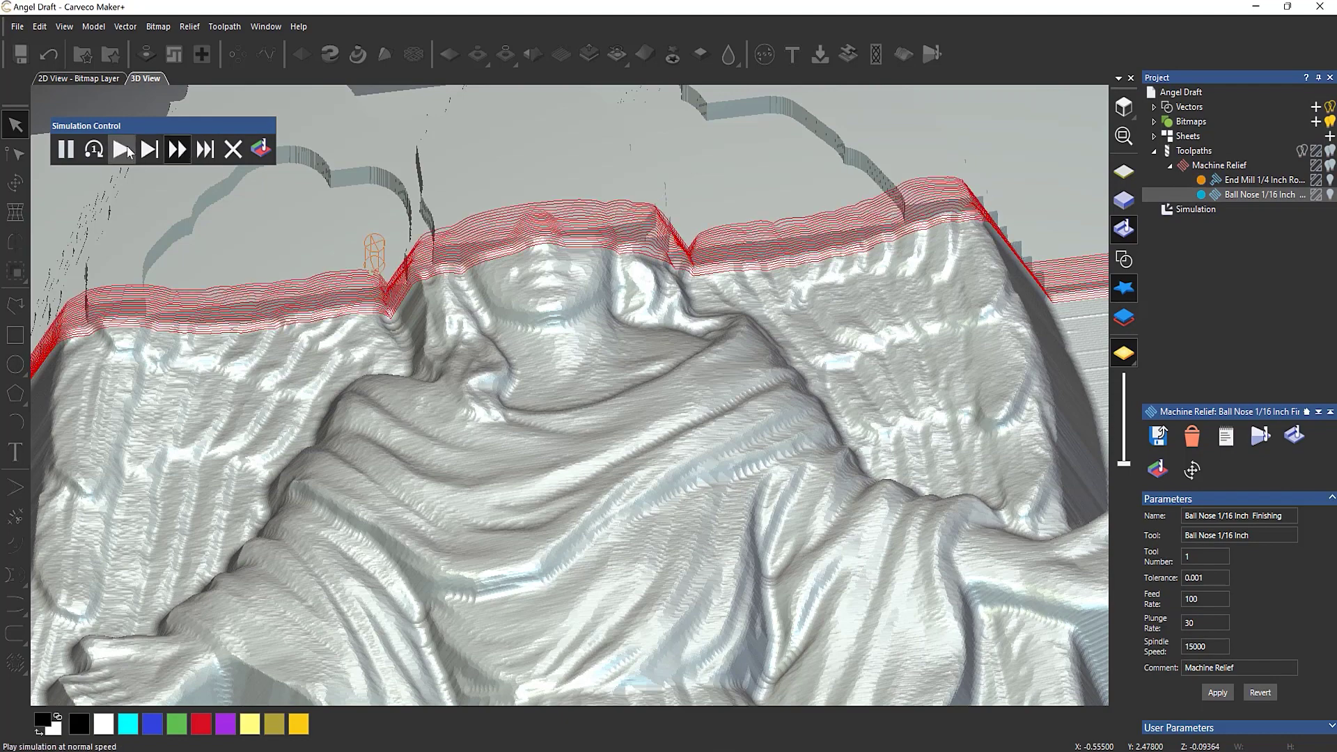
left_click(124, 153)
left_click(122, 150)
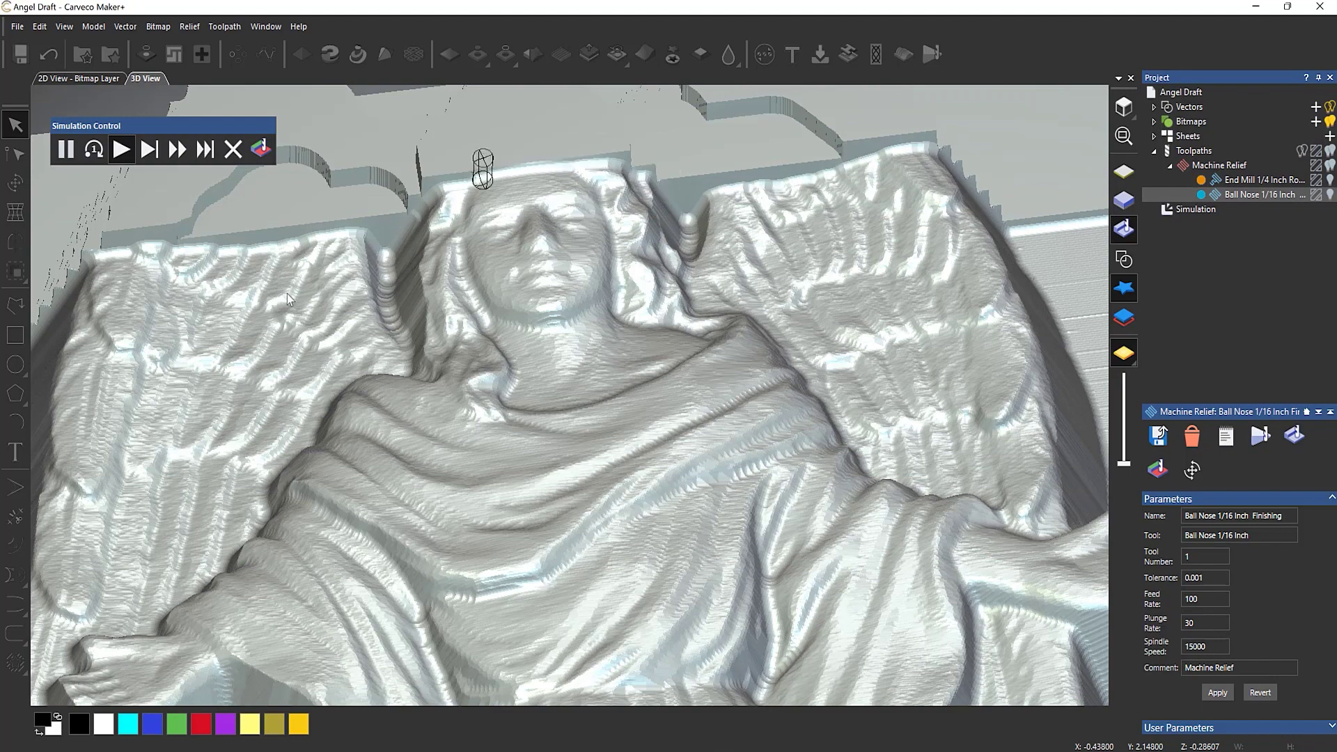
left_click(178, 150)
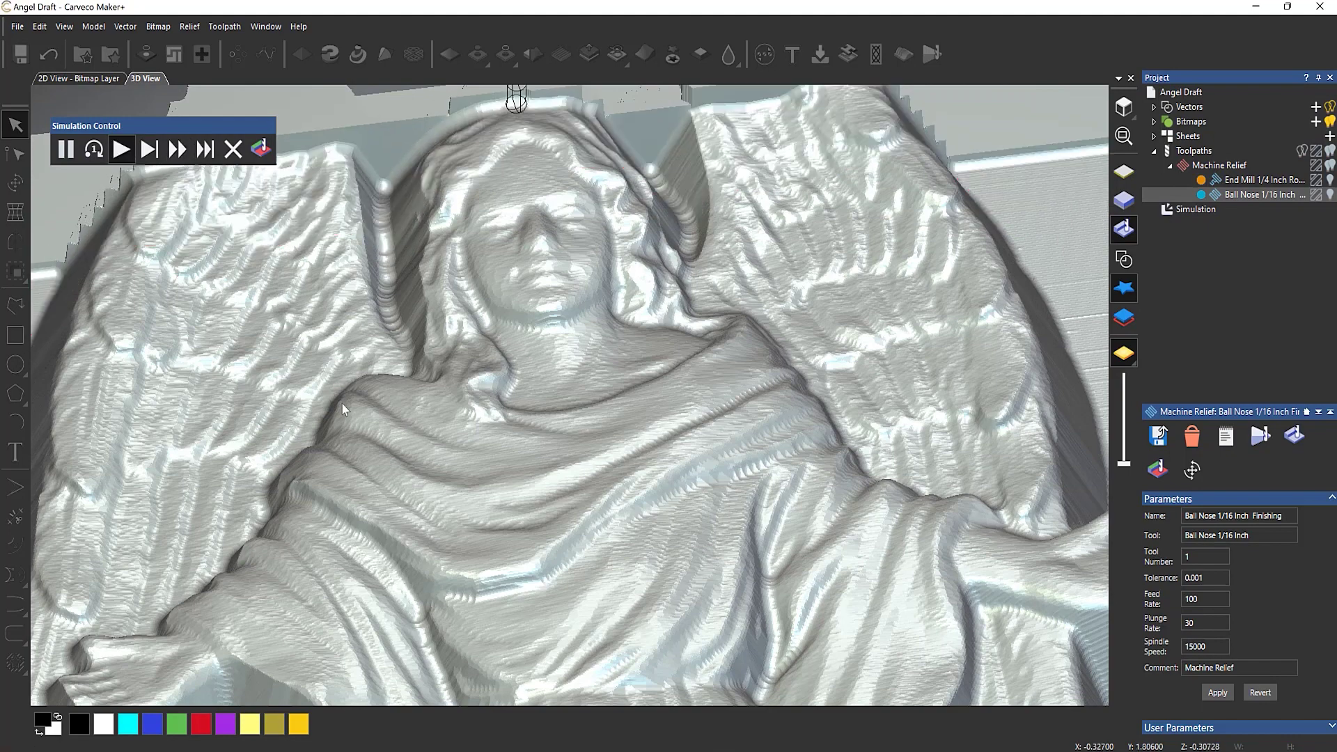
left_click_drag(292, 418, 362, 496)
scroll(365, 500, "up", 2)
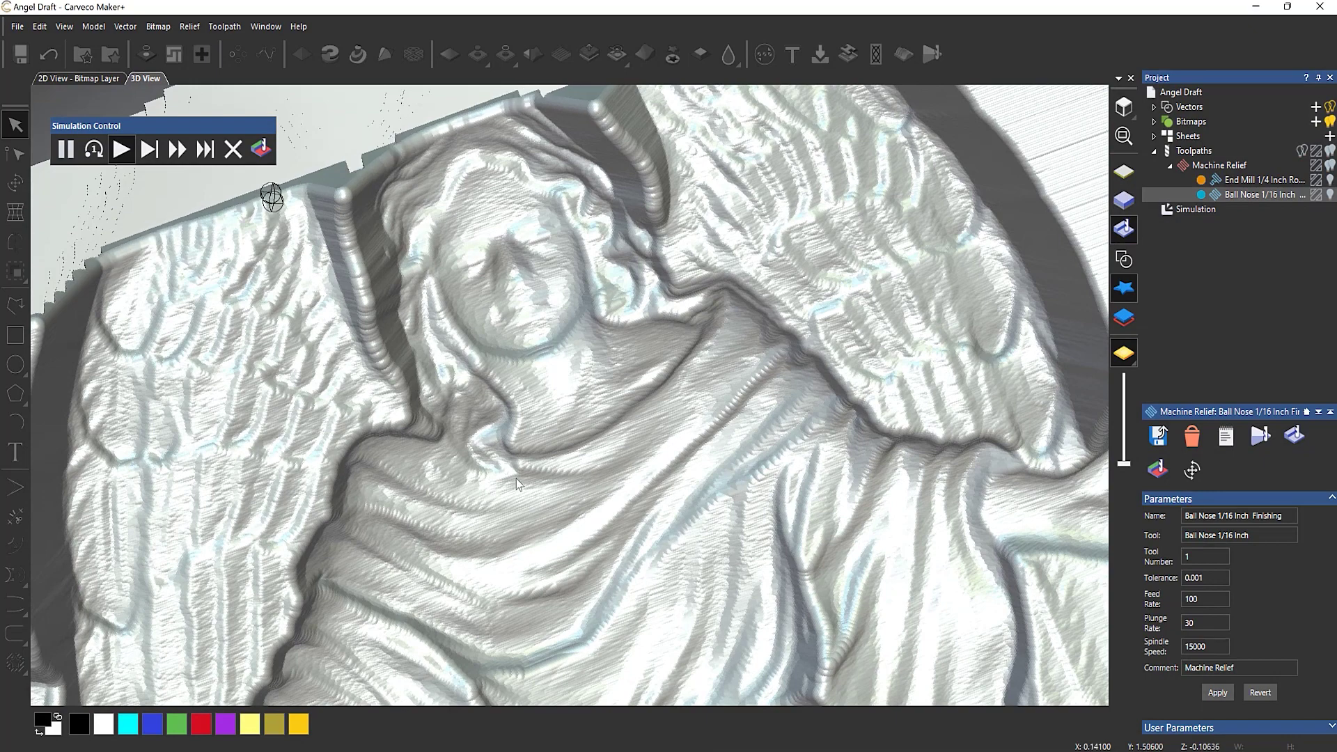
scroll(516, 478, "down", 3)
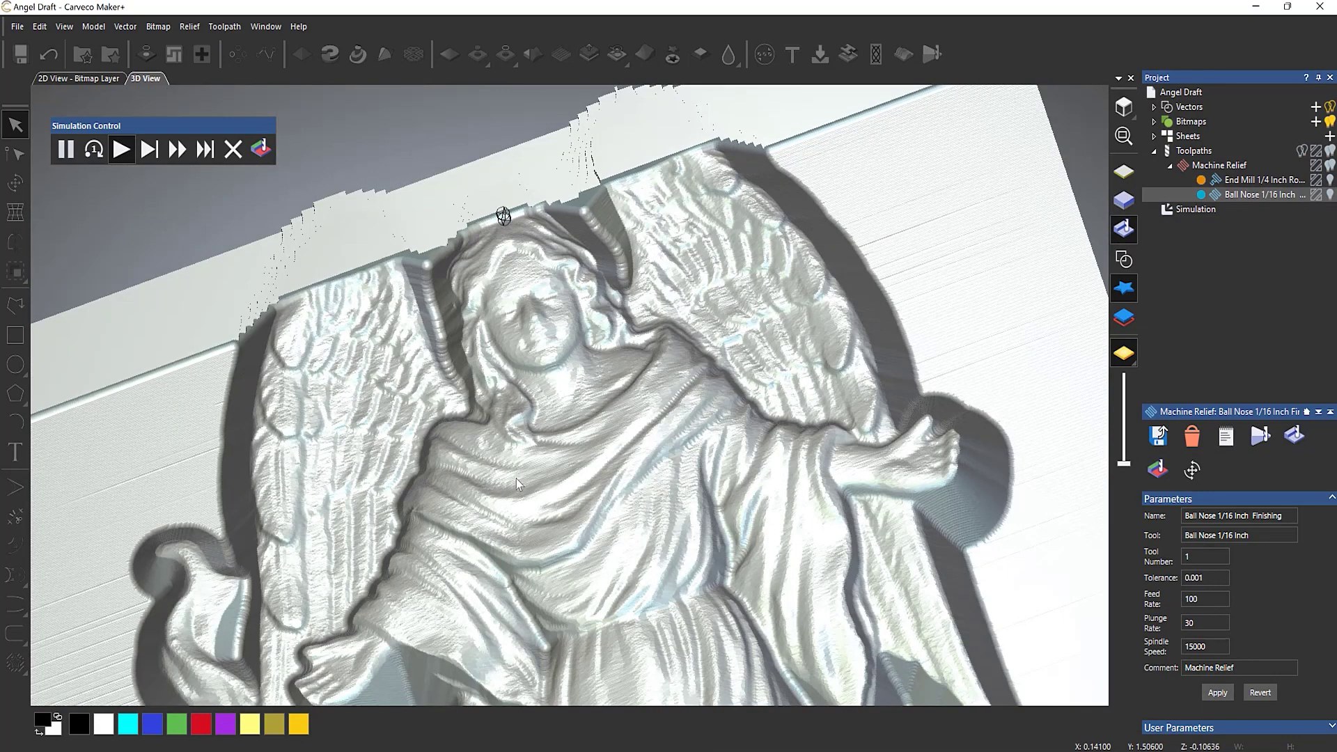
left_click(175, 150)
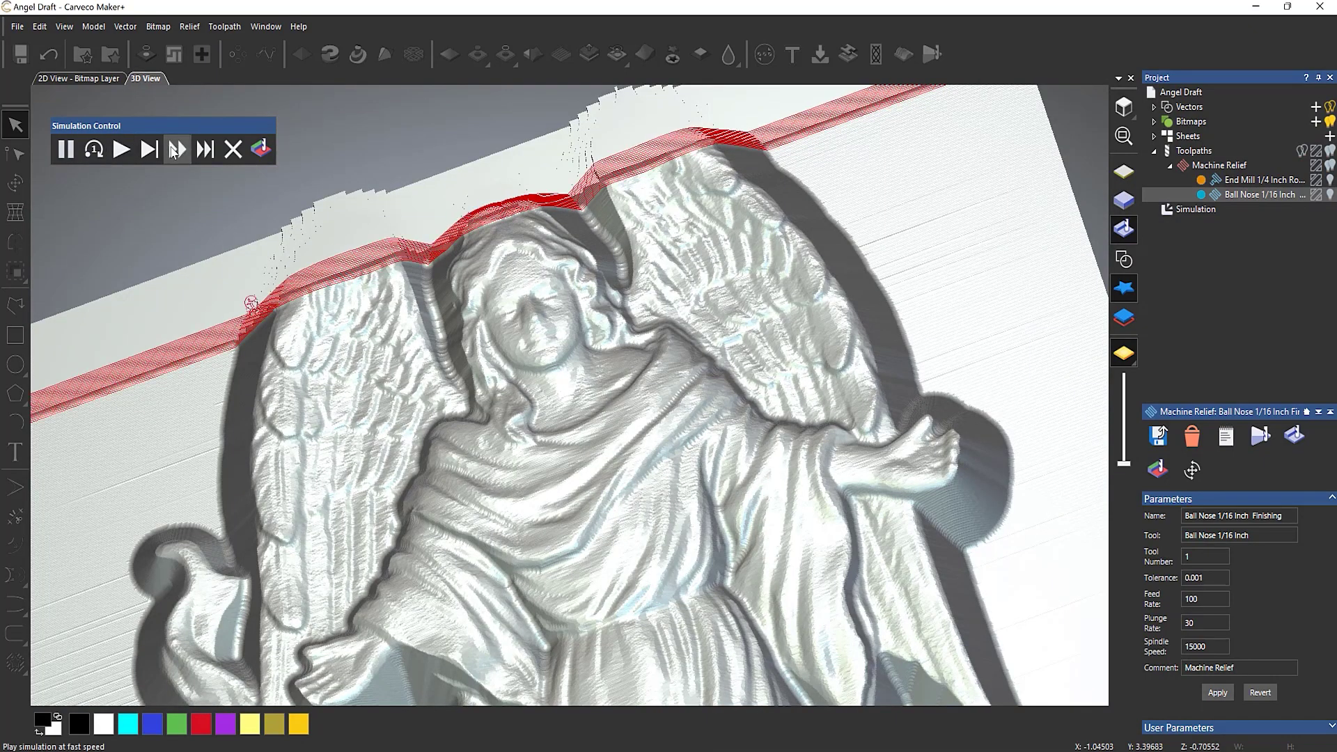
left_click(122, 151)
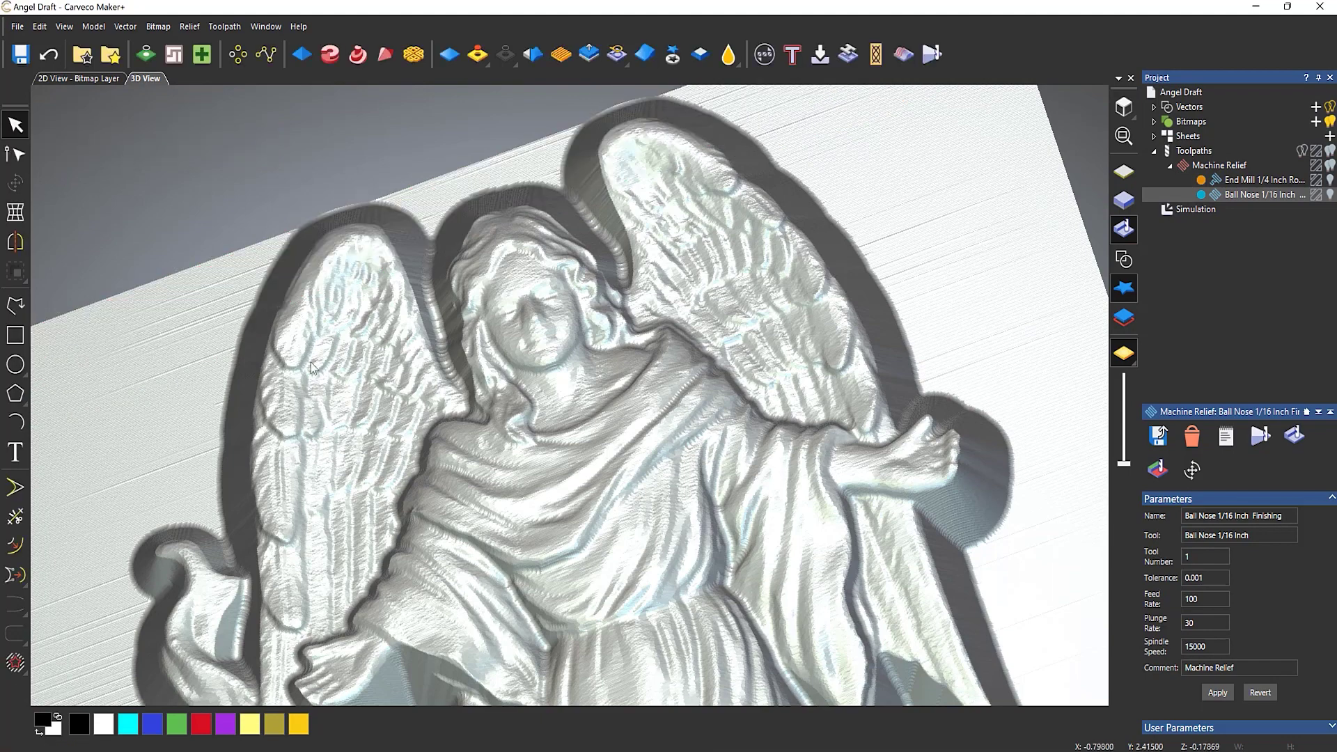